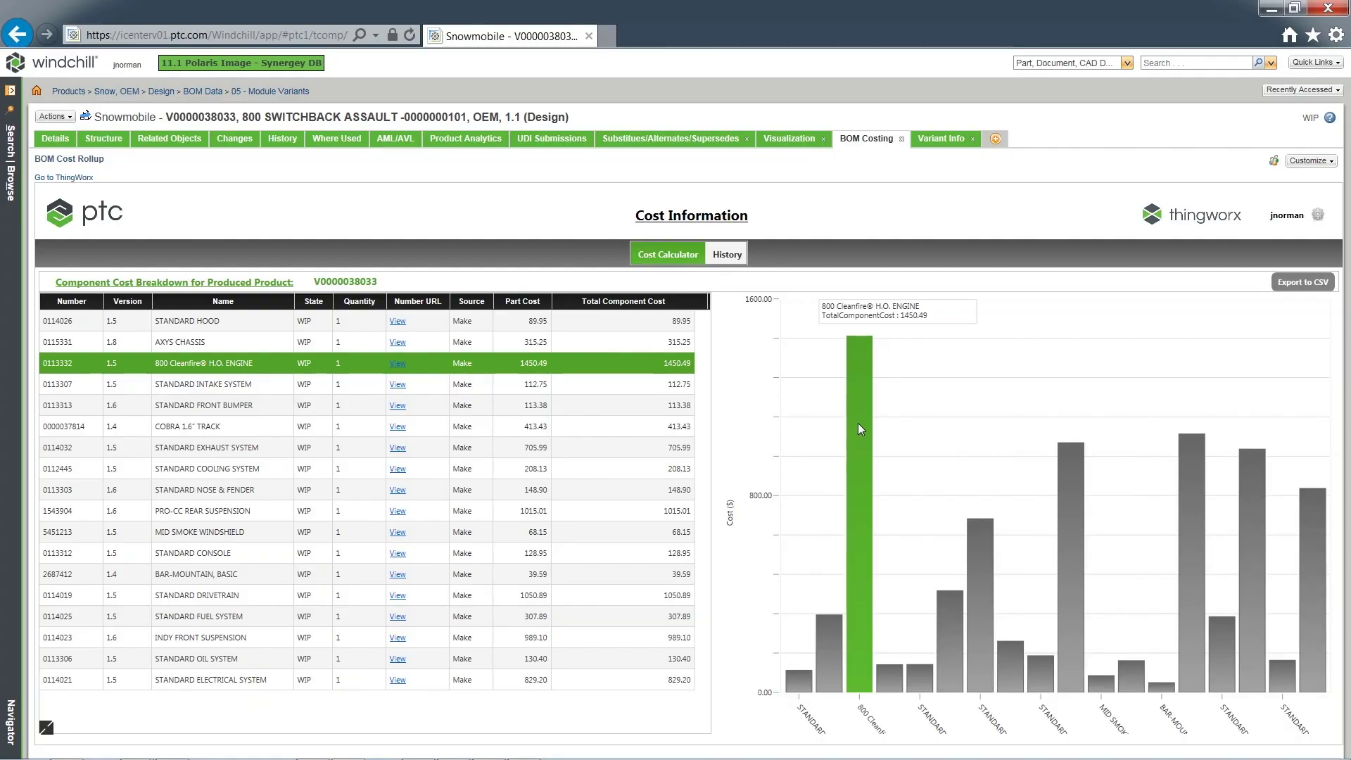
Highlight the STANDARD EXHAUST SYSTEM cost entry in the RZR structure and scroll down the list
click(978, 537)
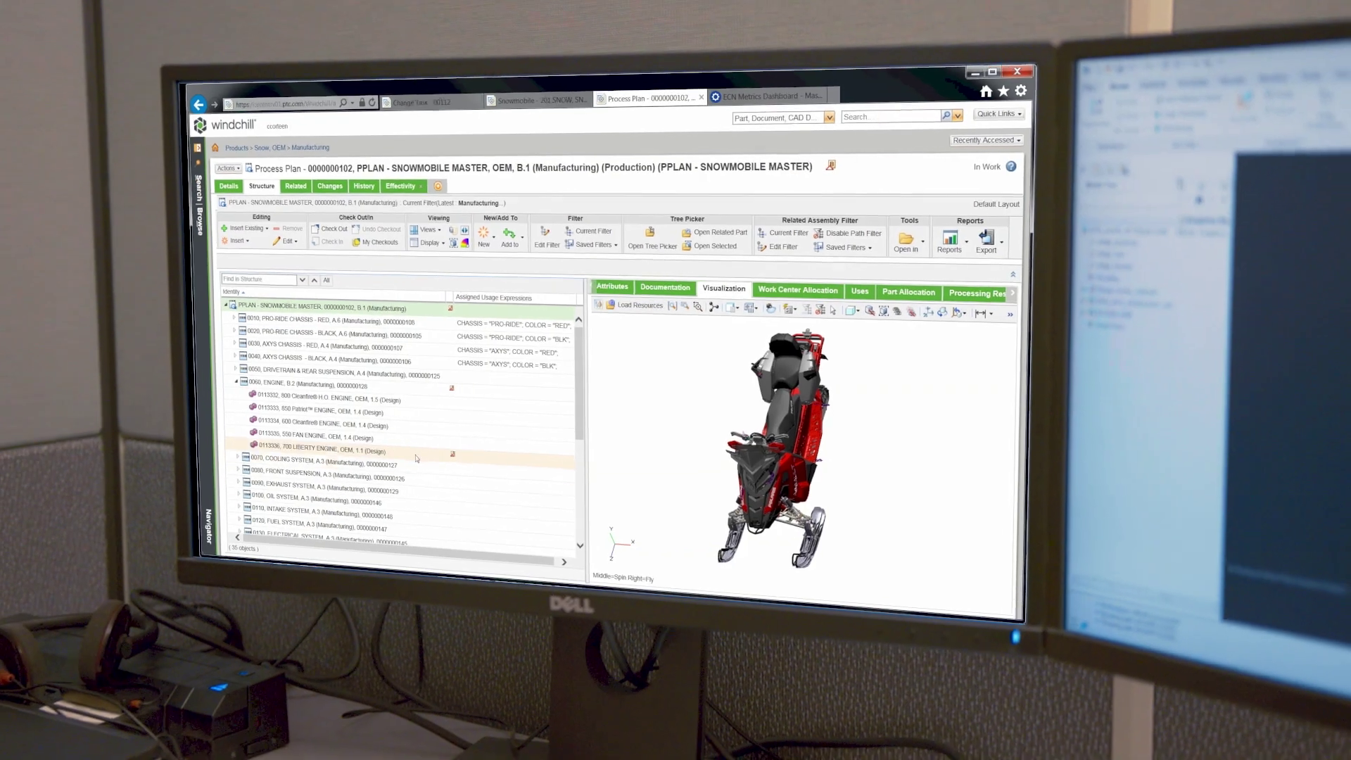
scroll(492, 423, down, 5)
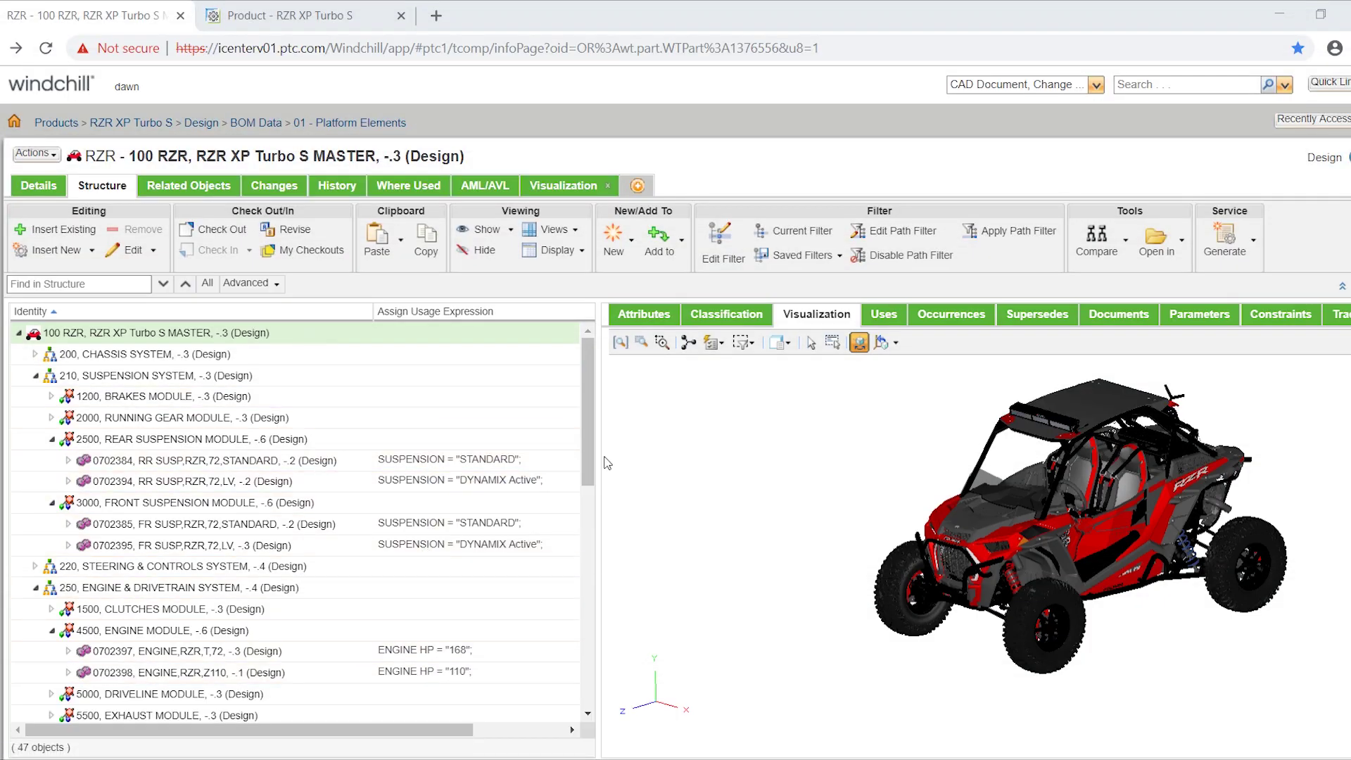
drag(587, 468, 570, 684)
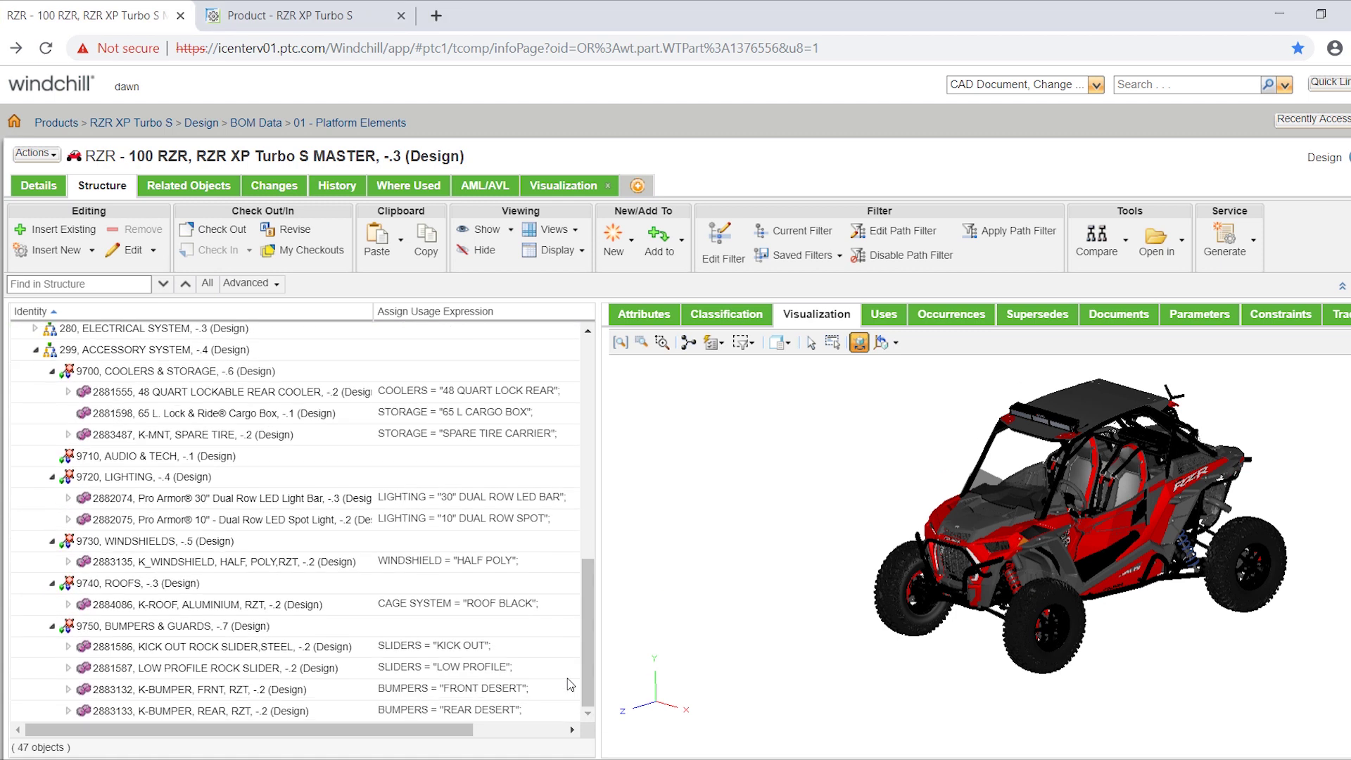
drag(588, 606, 582, 394)
click(500, 462)
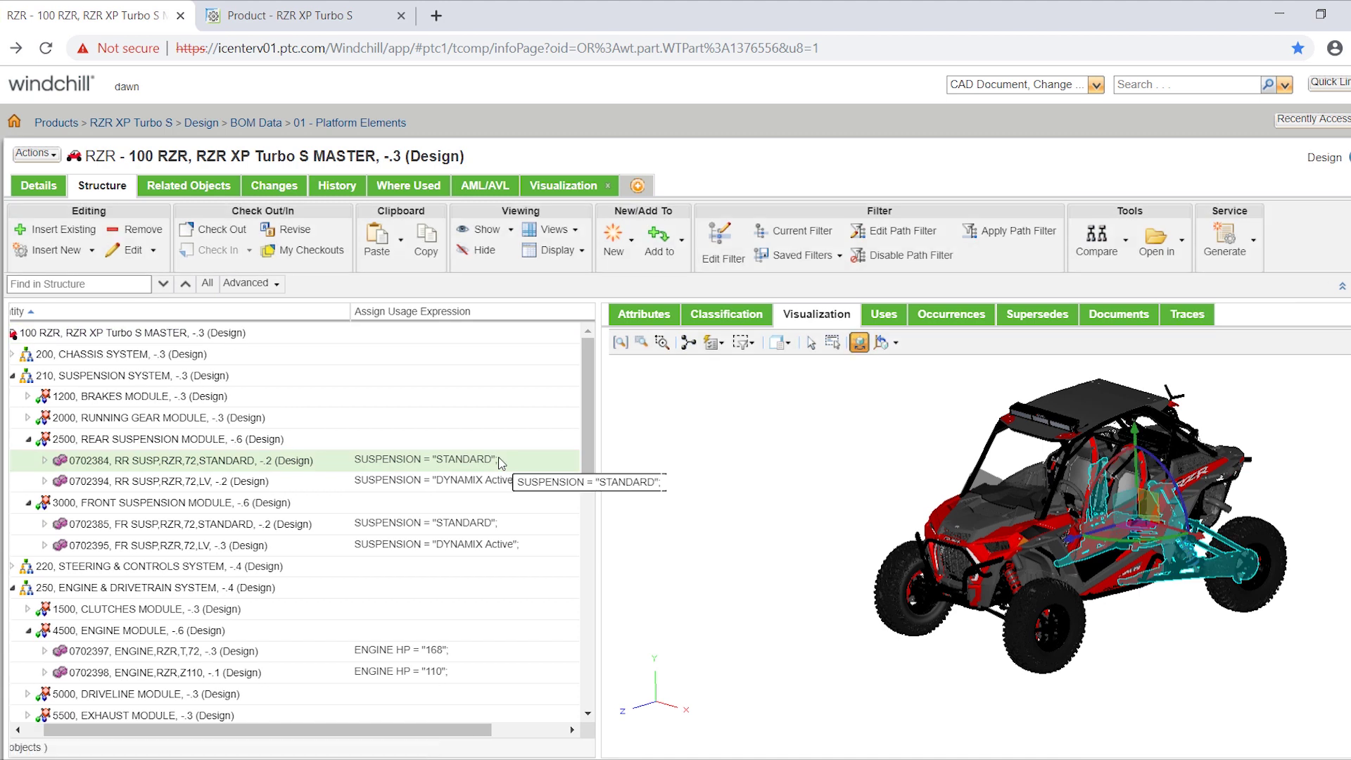
click(210, 524)
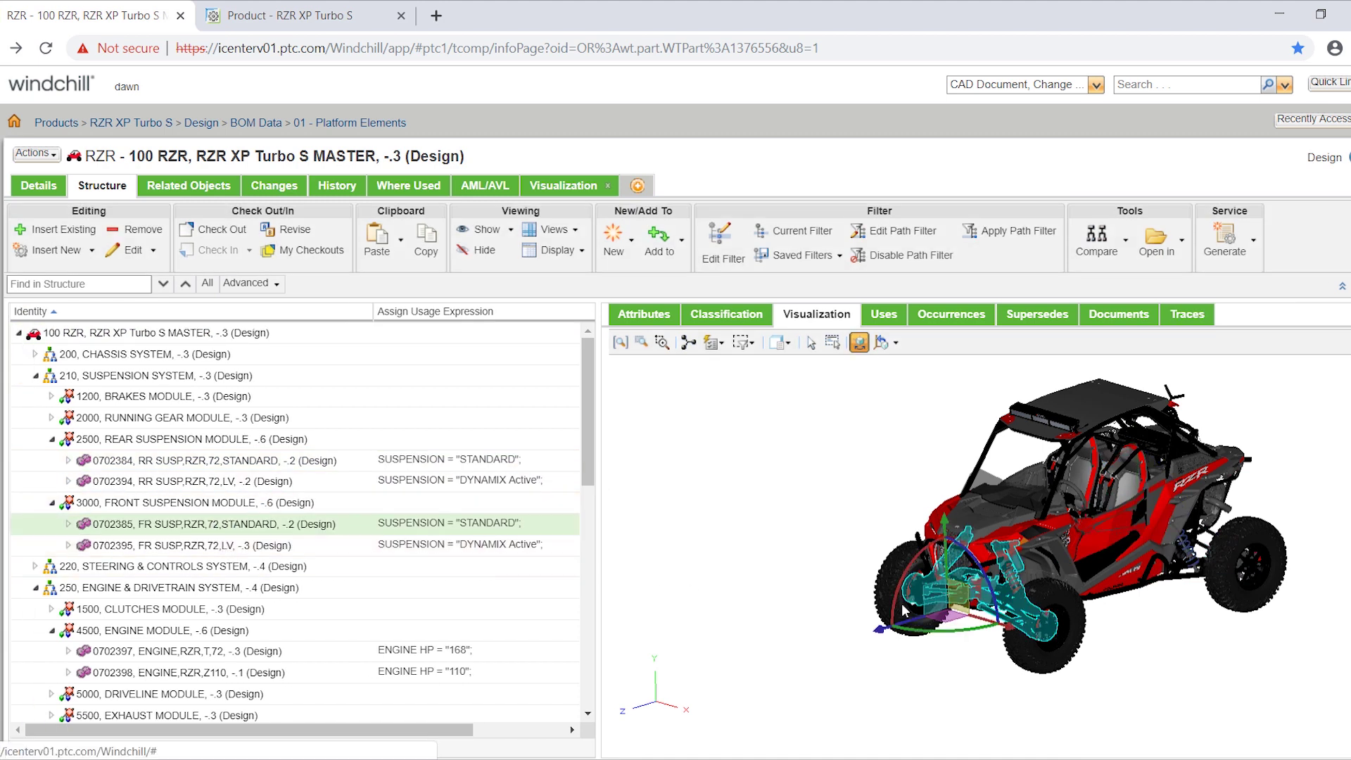
drag(920, 617, 647, 752)
click(436, 545)
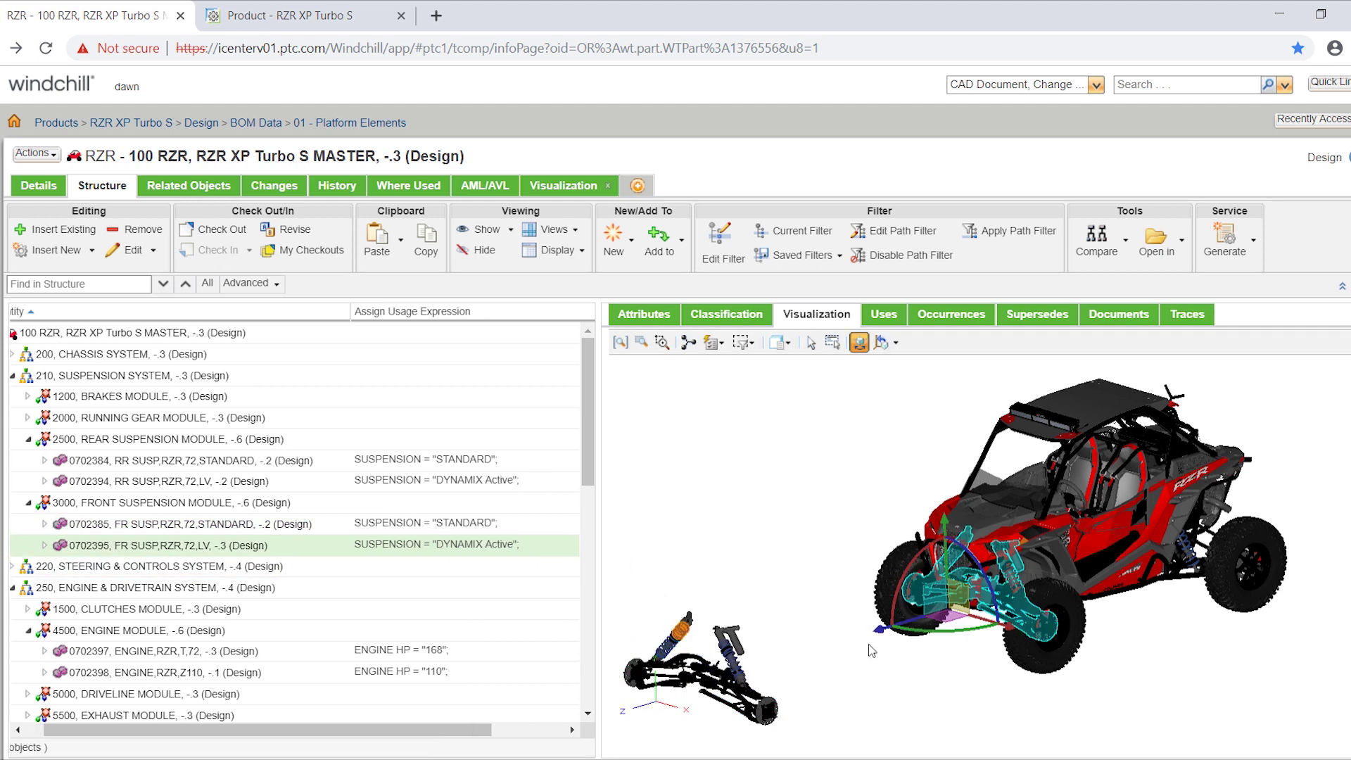
drag(906, 628, 775, 716)
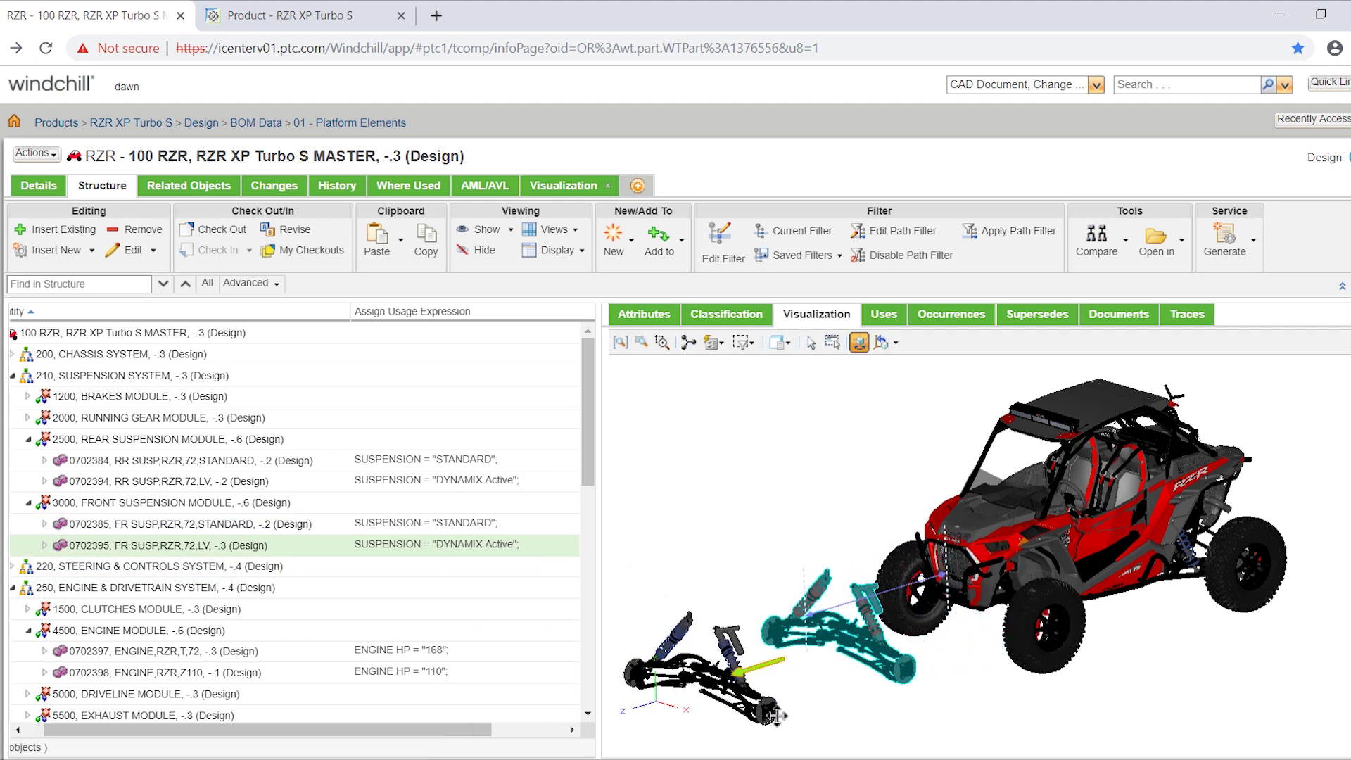
click(822, 722)
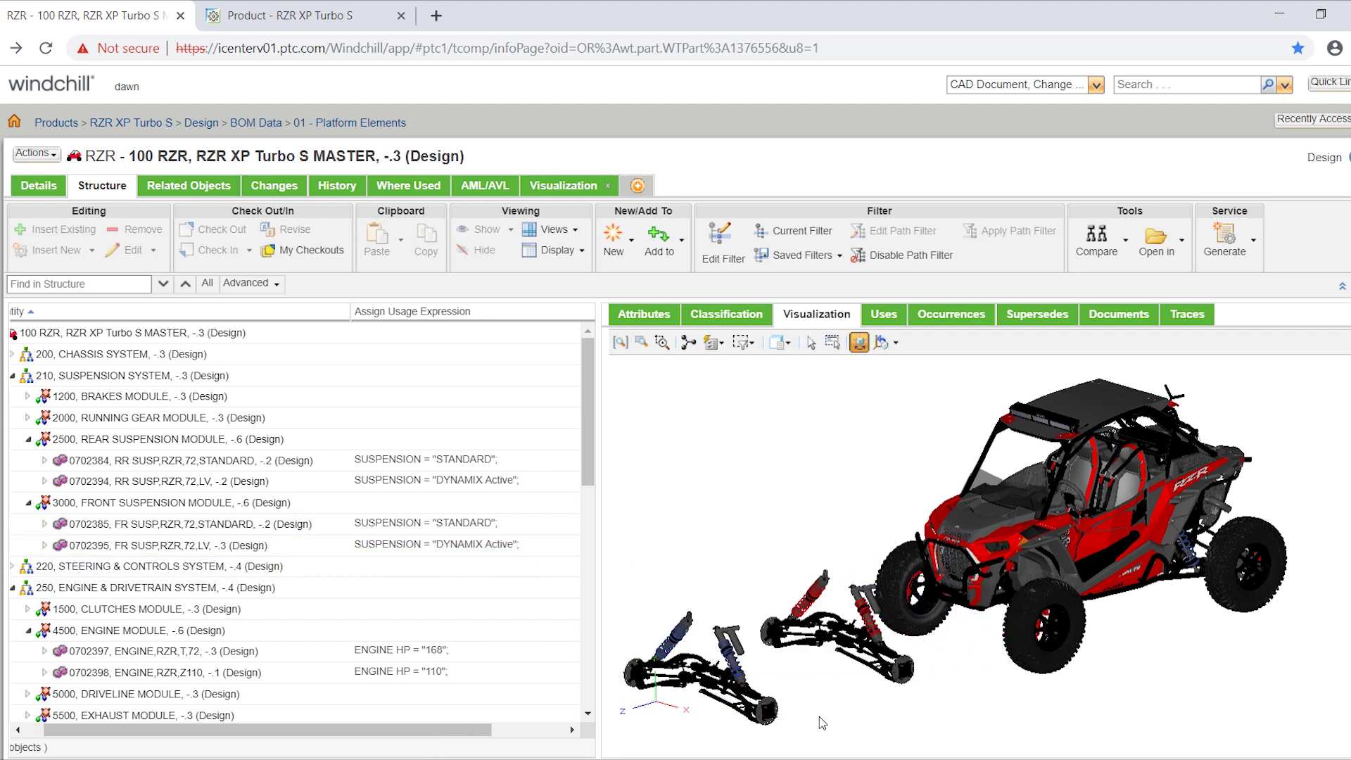
Reset the moved parts and select the windshield assembly down to 9928685 from the 3D model
click(912, 367)
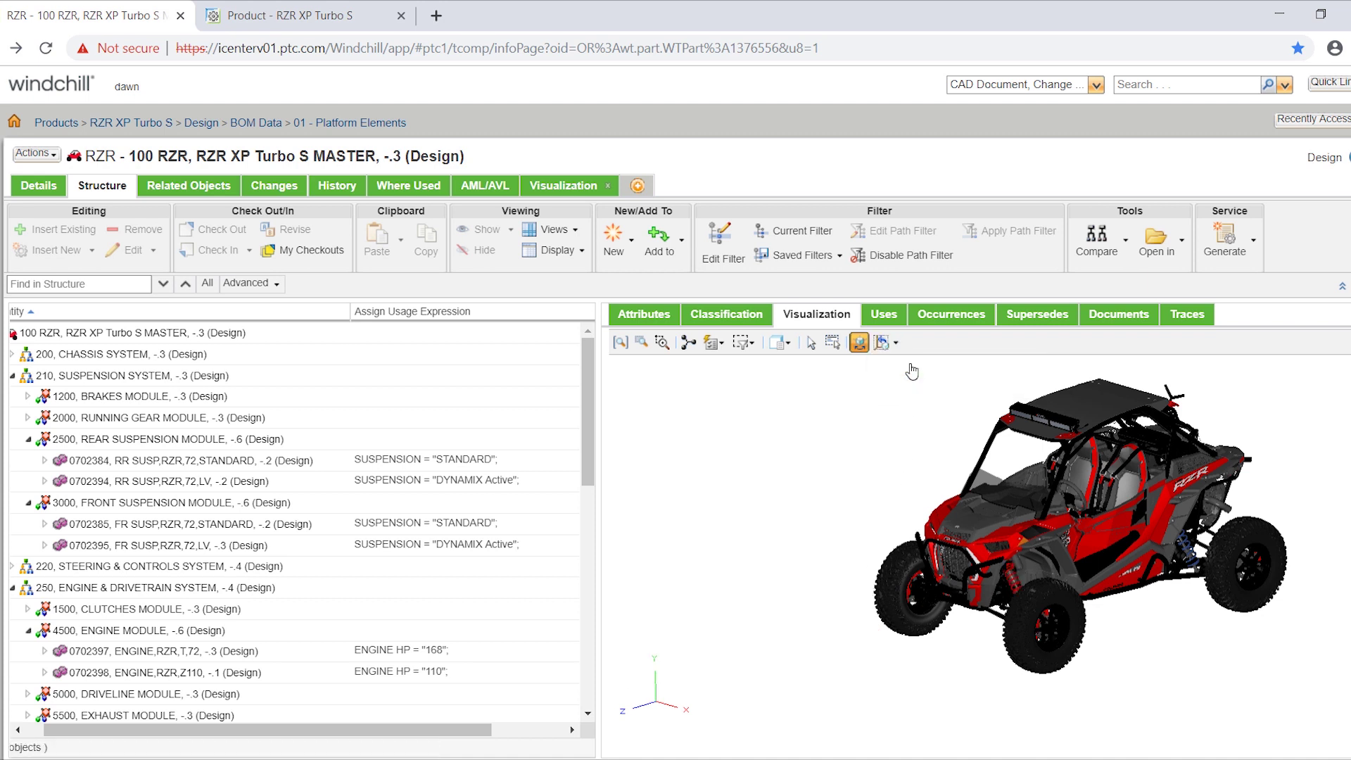
click(987, 484)
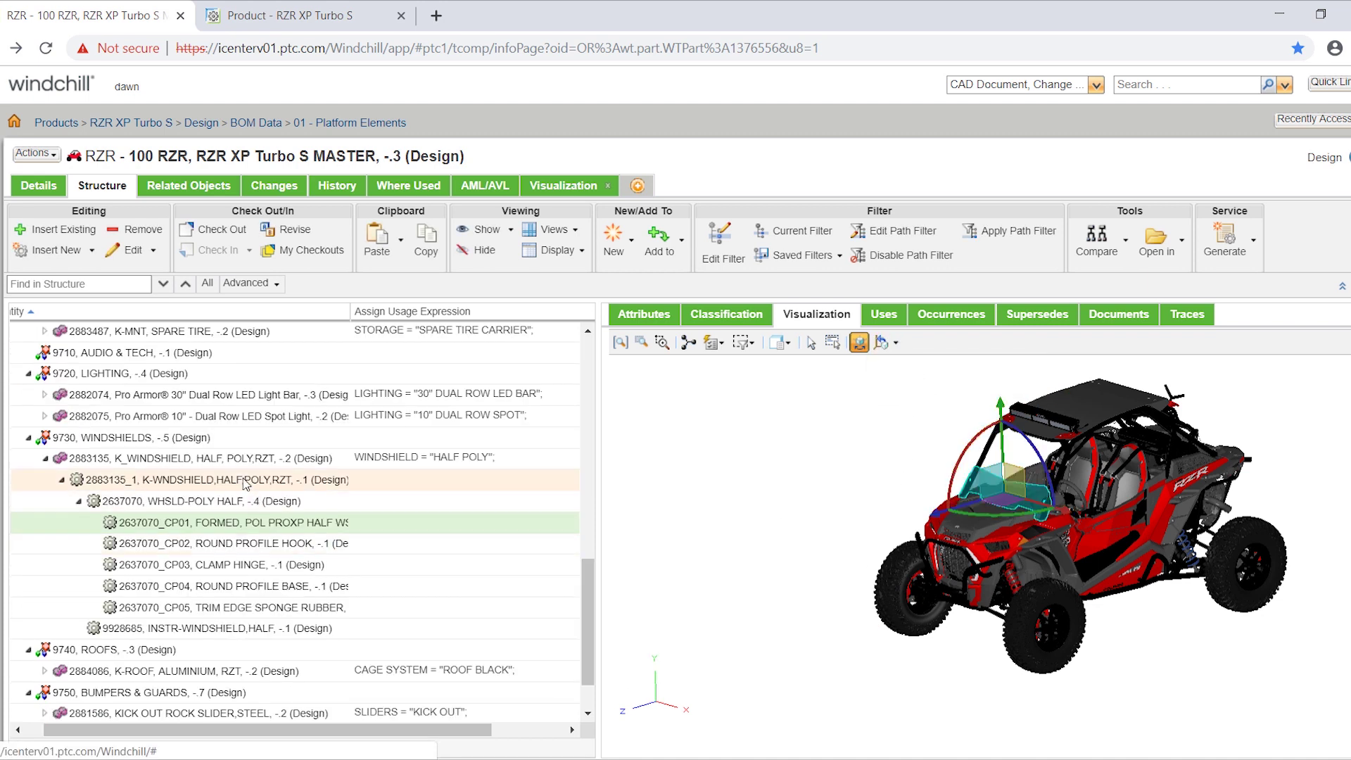
shift+click(171, 625)
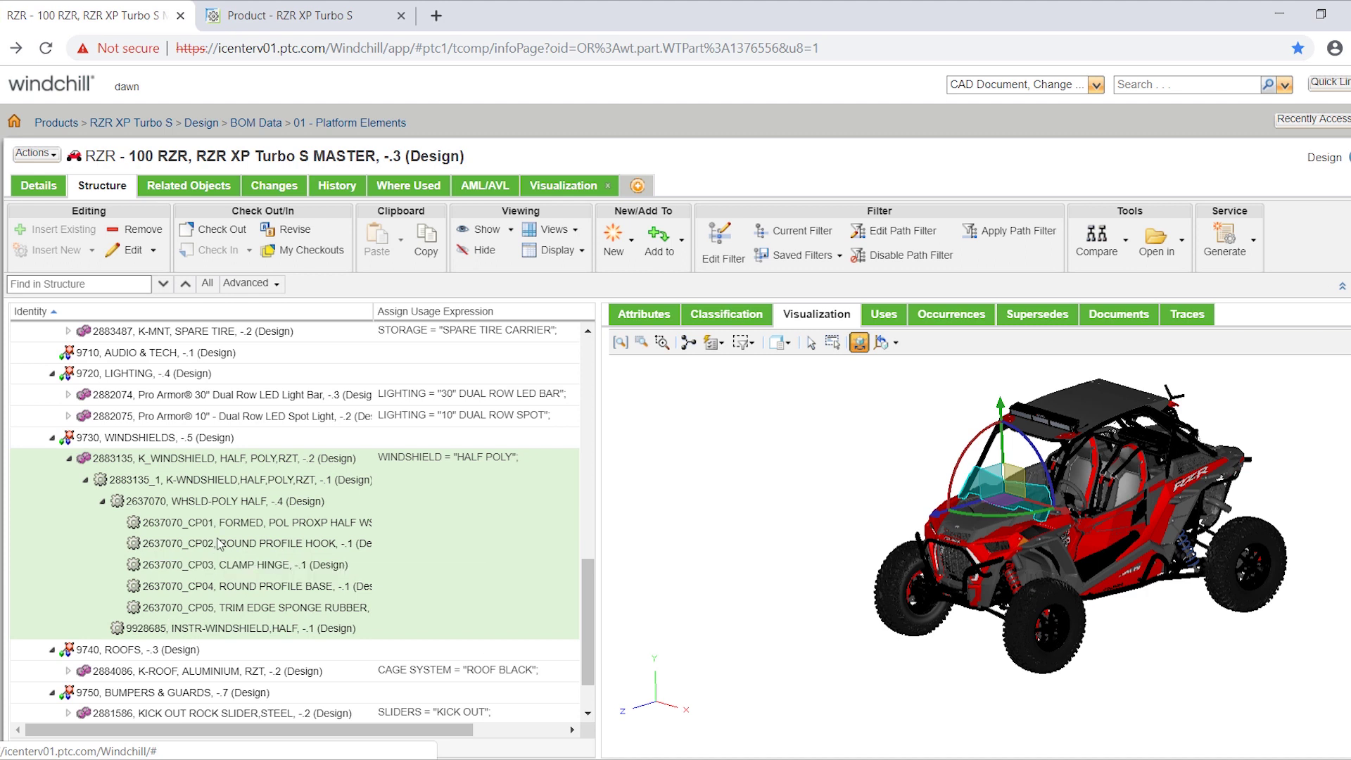
Show the windshield parts' CAD documents, then hide those CAD document rows again
click(486, 230)
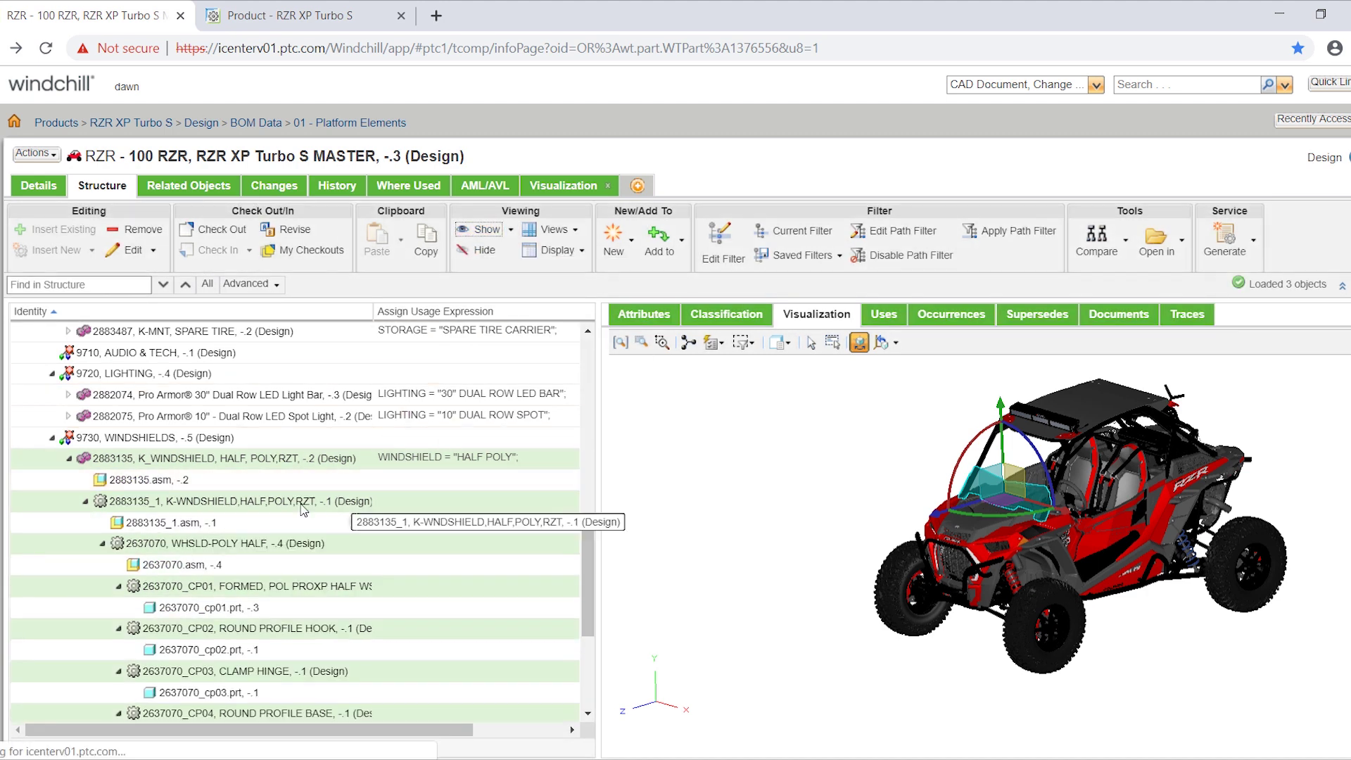
click(493, 250)
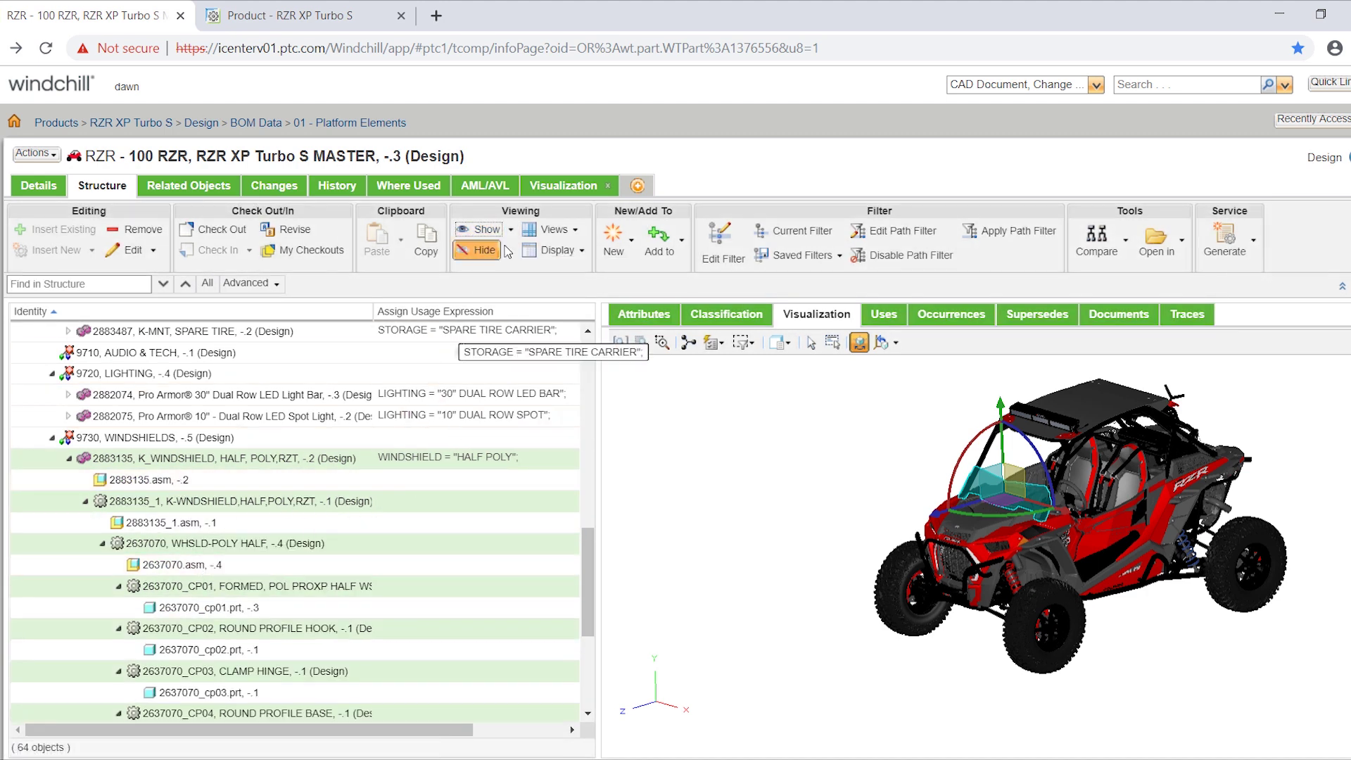
click(484, 252)
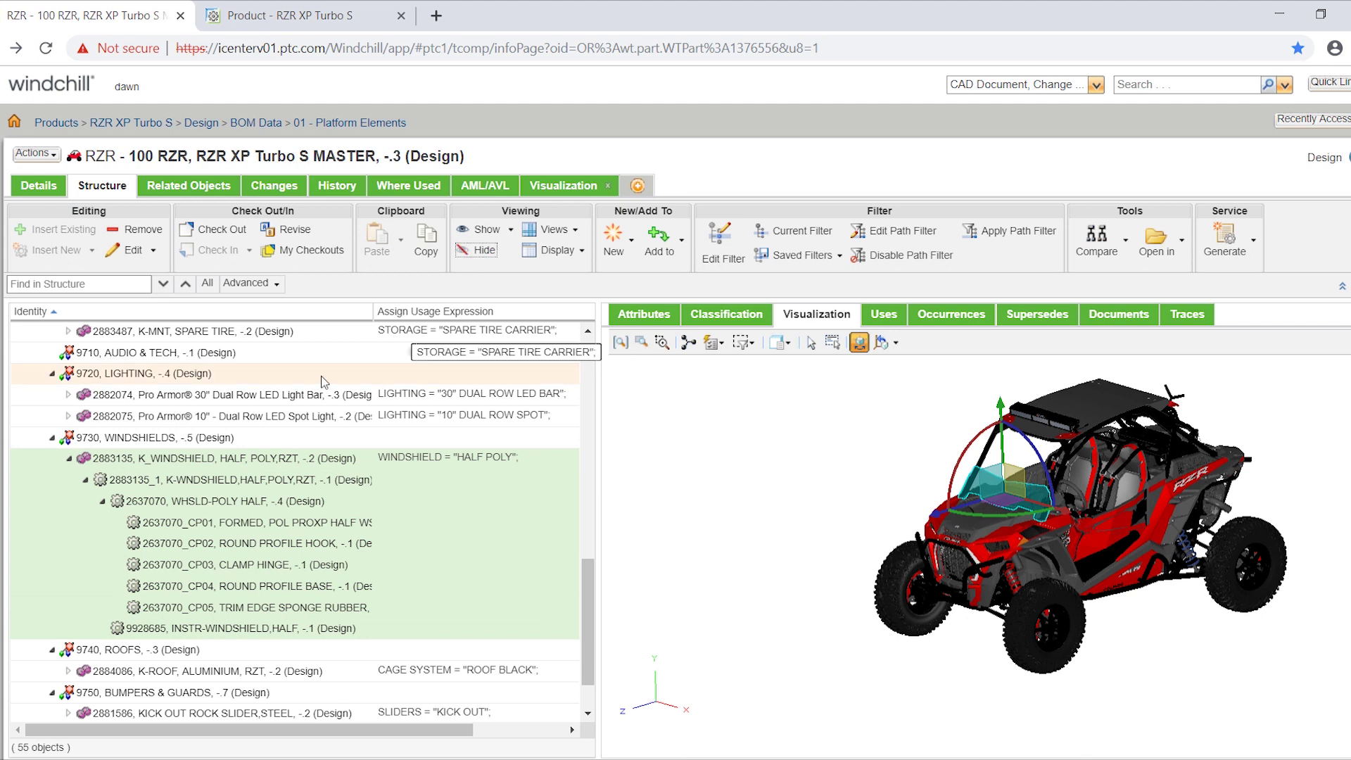
Collapse the K_WINDSHIELD assembly and list the saved structure filters
click(69, 461)
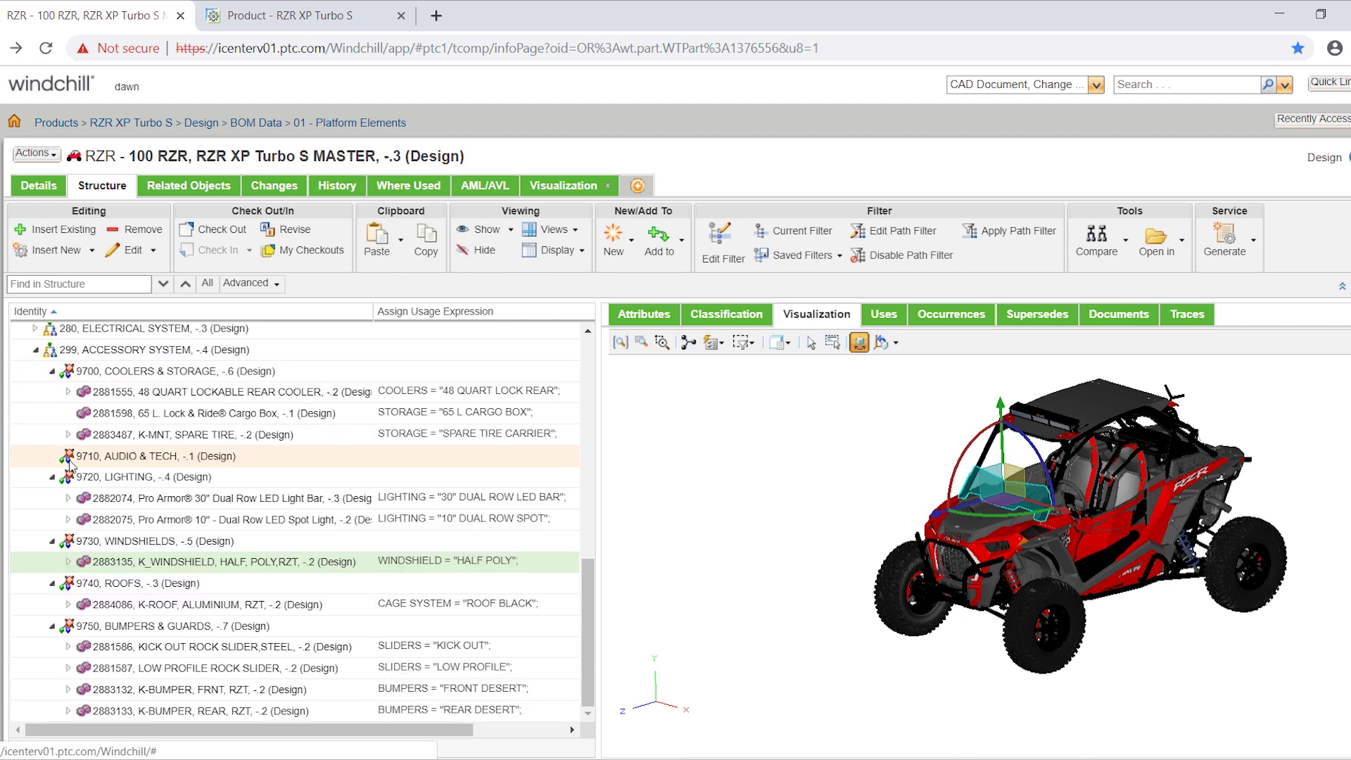
click(789, 256)
scroll(856, 528, down, 1)
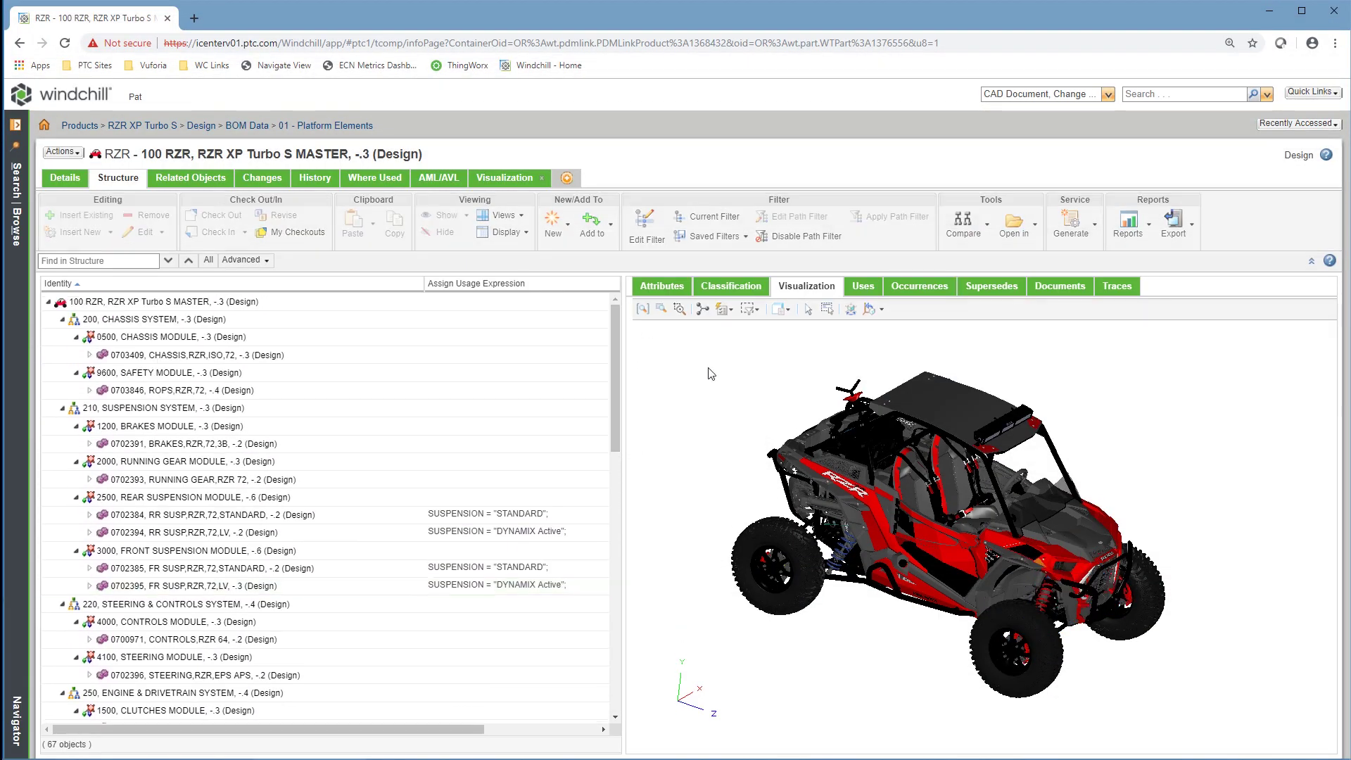
Browse the ENGINE HP and DOOR design options in the filter, cancel, and list saved filters
click(647, 226)
click(643, 340)
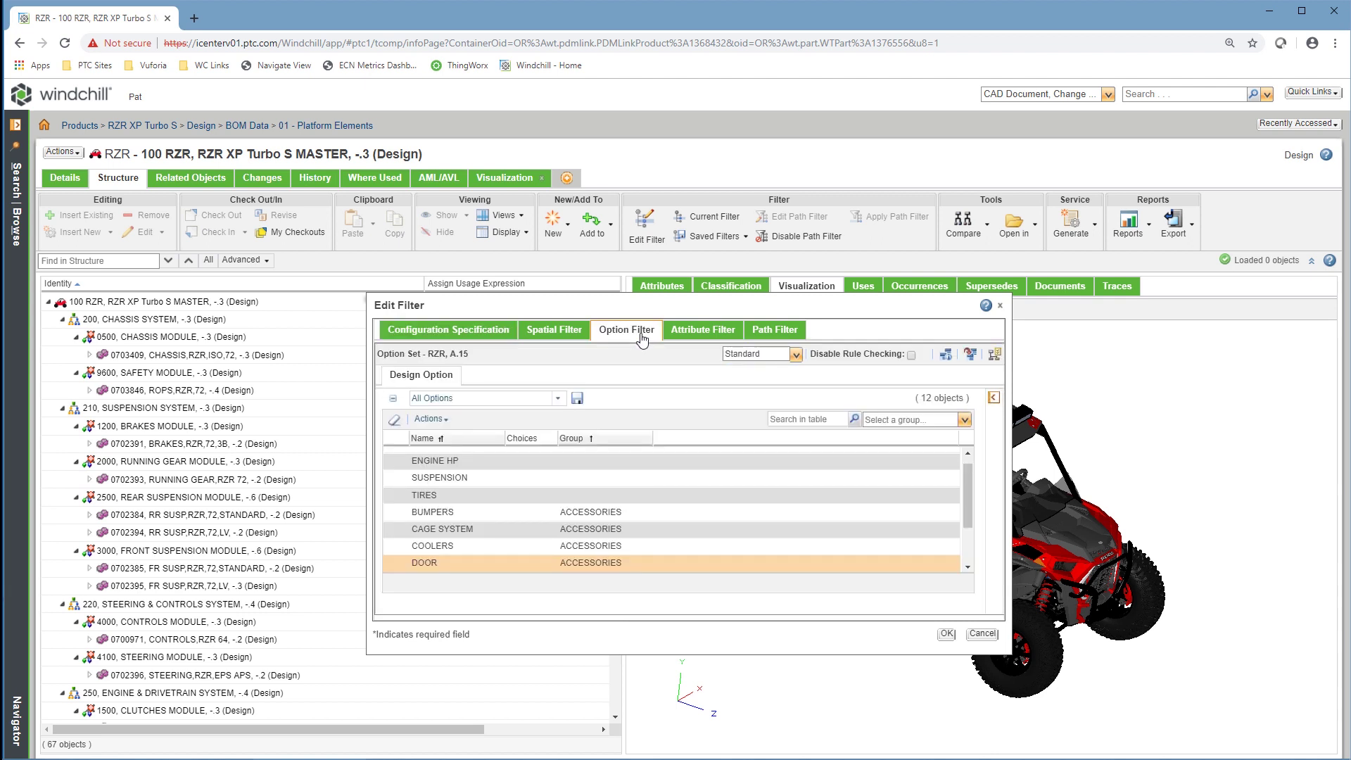
click(477, 463)
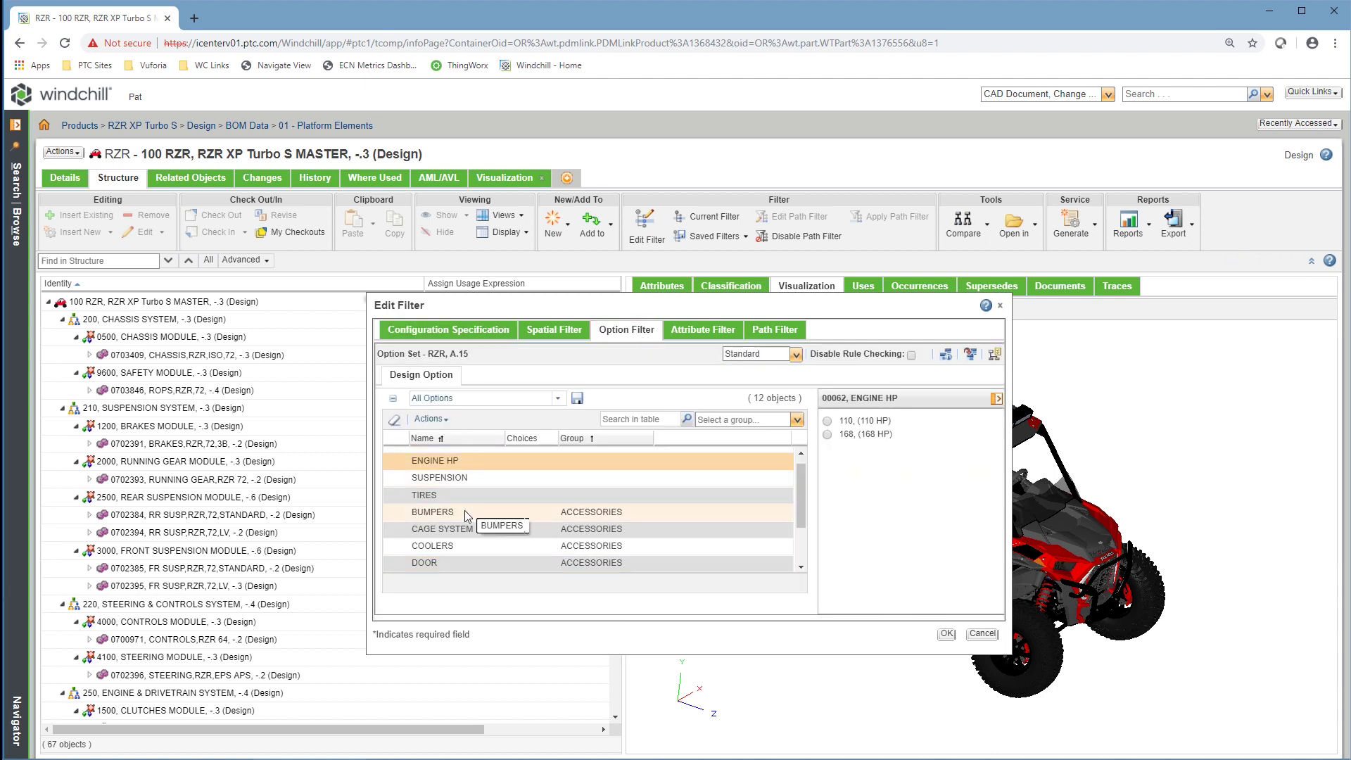
click(475, 563)
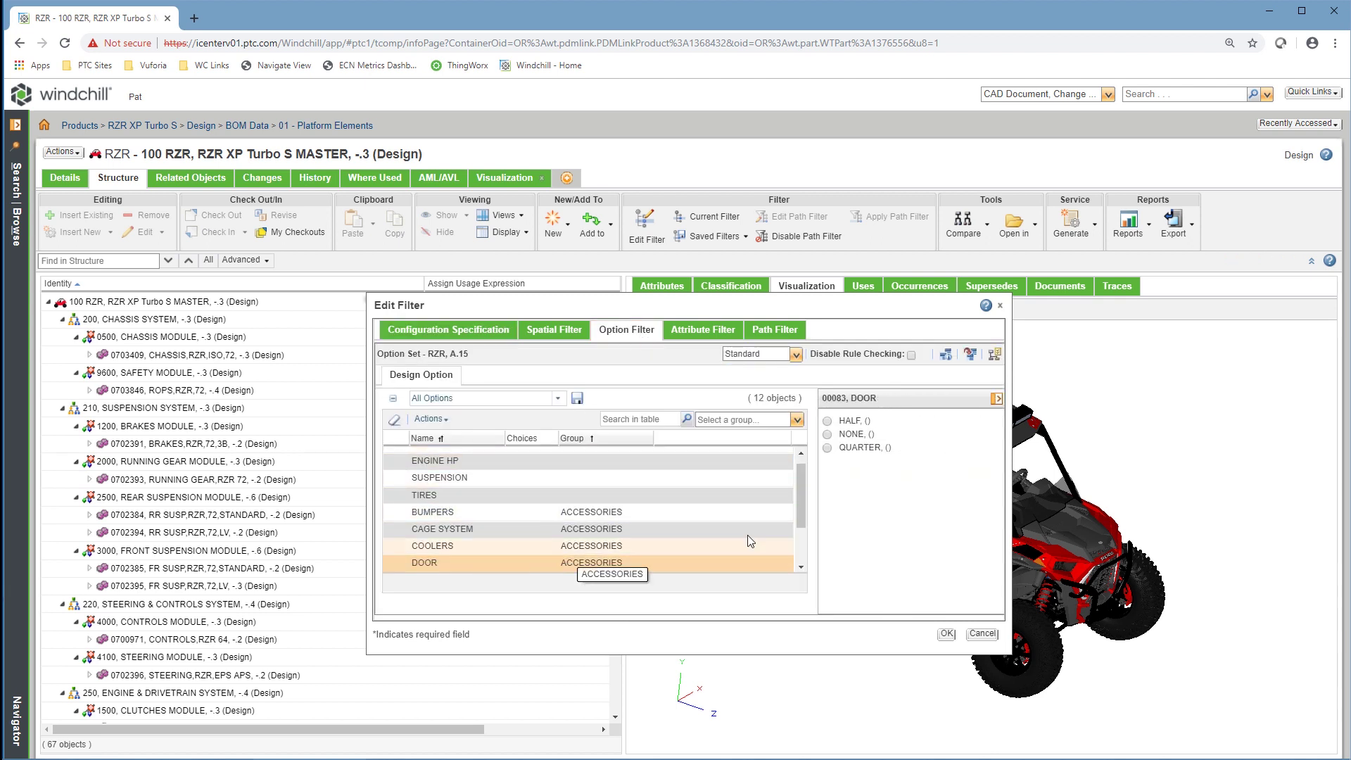
mouse_move(800, 476)
mouse_down()
mouse_move(802, 524)
mouse_move(805, 454)
mouse_up()
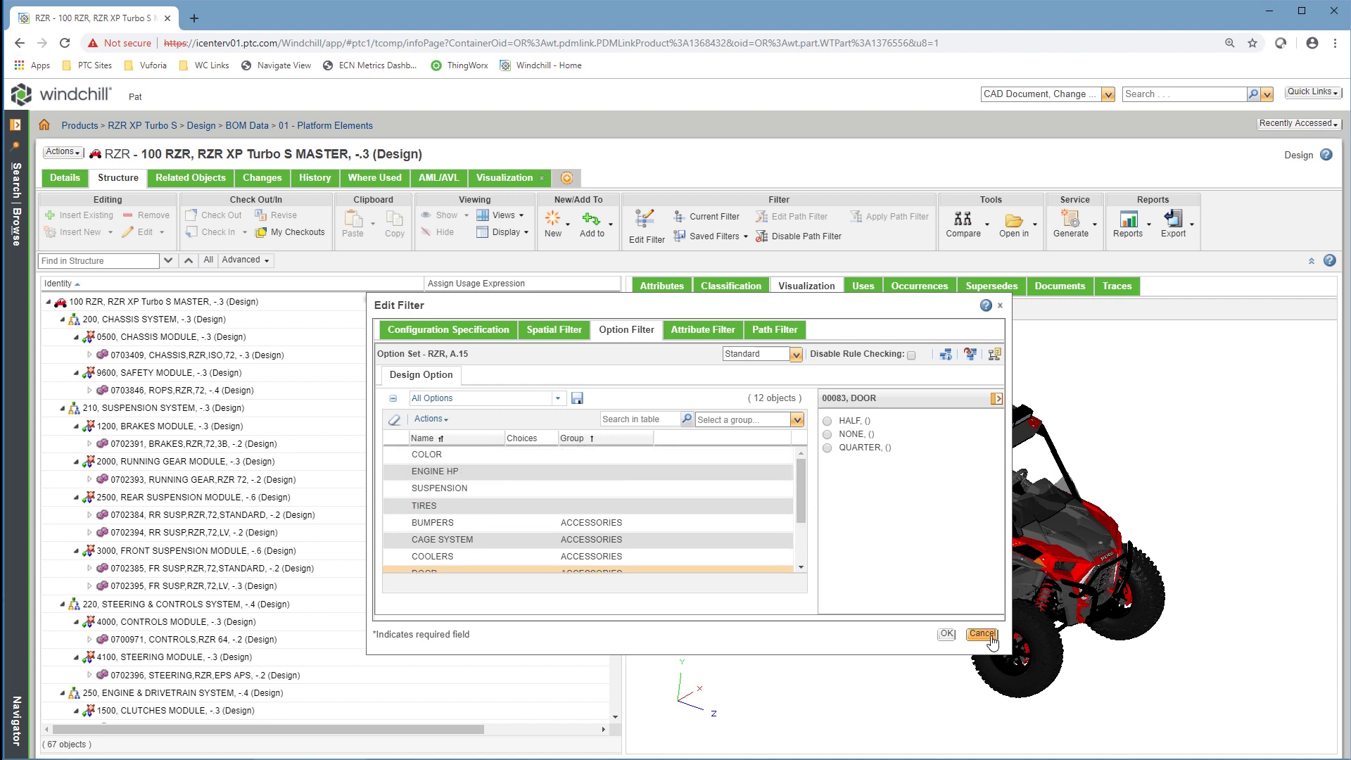
click(947, 633)
click(711, 237)
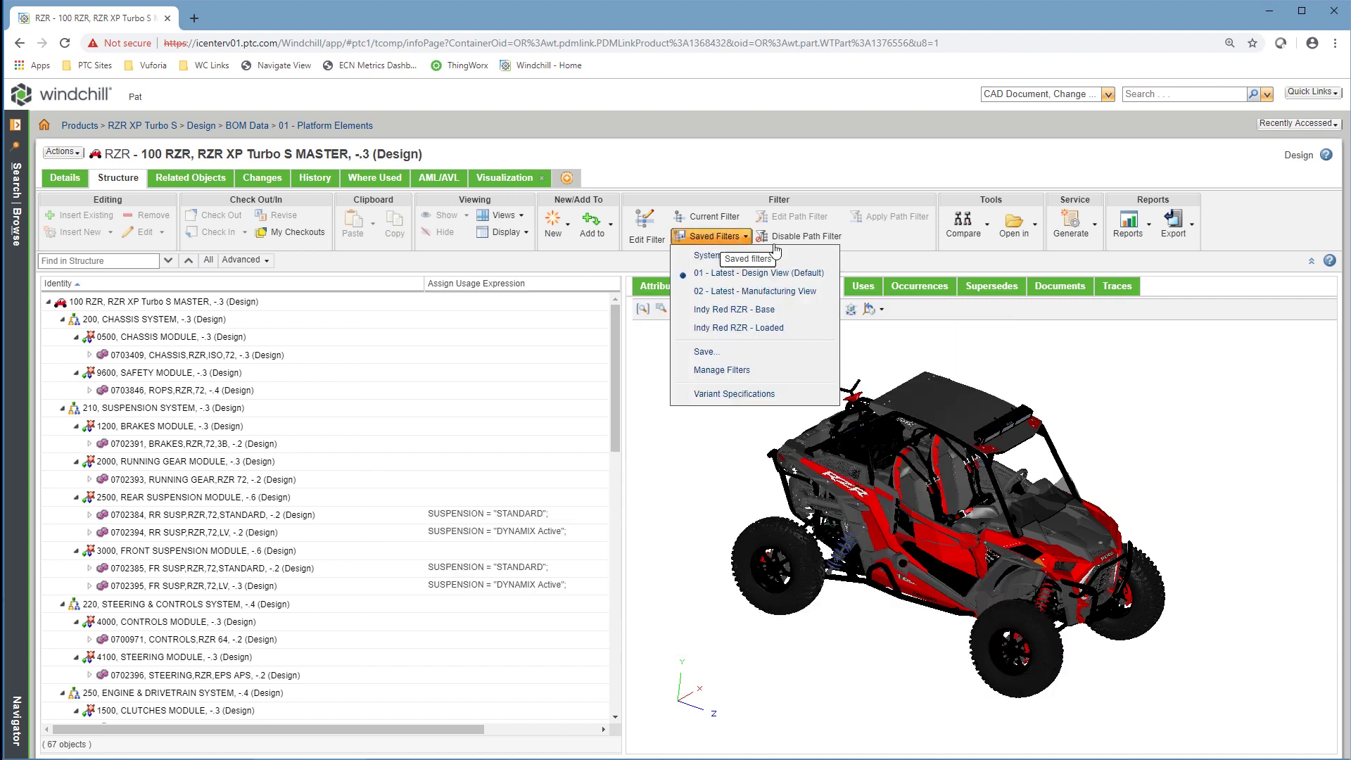
Apply the Indy Red RZR - Base filter and rotate the vehicle to a front-right view
click(724, 309)
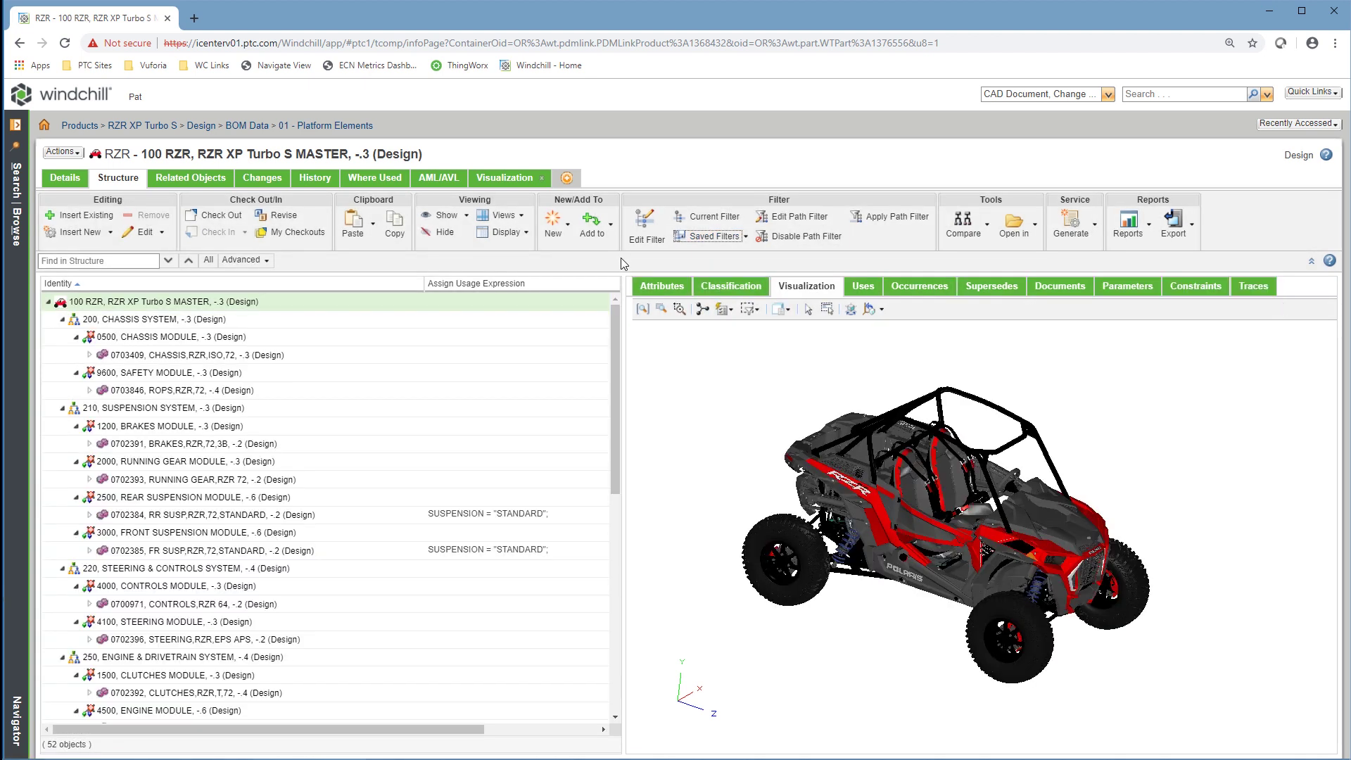
drag(831, 507, 721, 369)
mouse_move(615, 320)
mouse_down()
mouse_move(623, 554)
mouse_move(631, 298)
mouse_up()
Apply the Indy Red RZR - Loaded filter and orbit the vehicle model
click(723, 239)
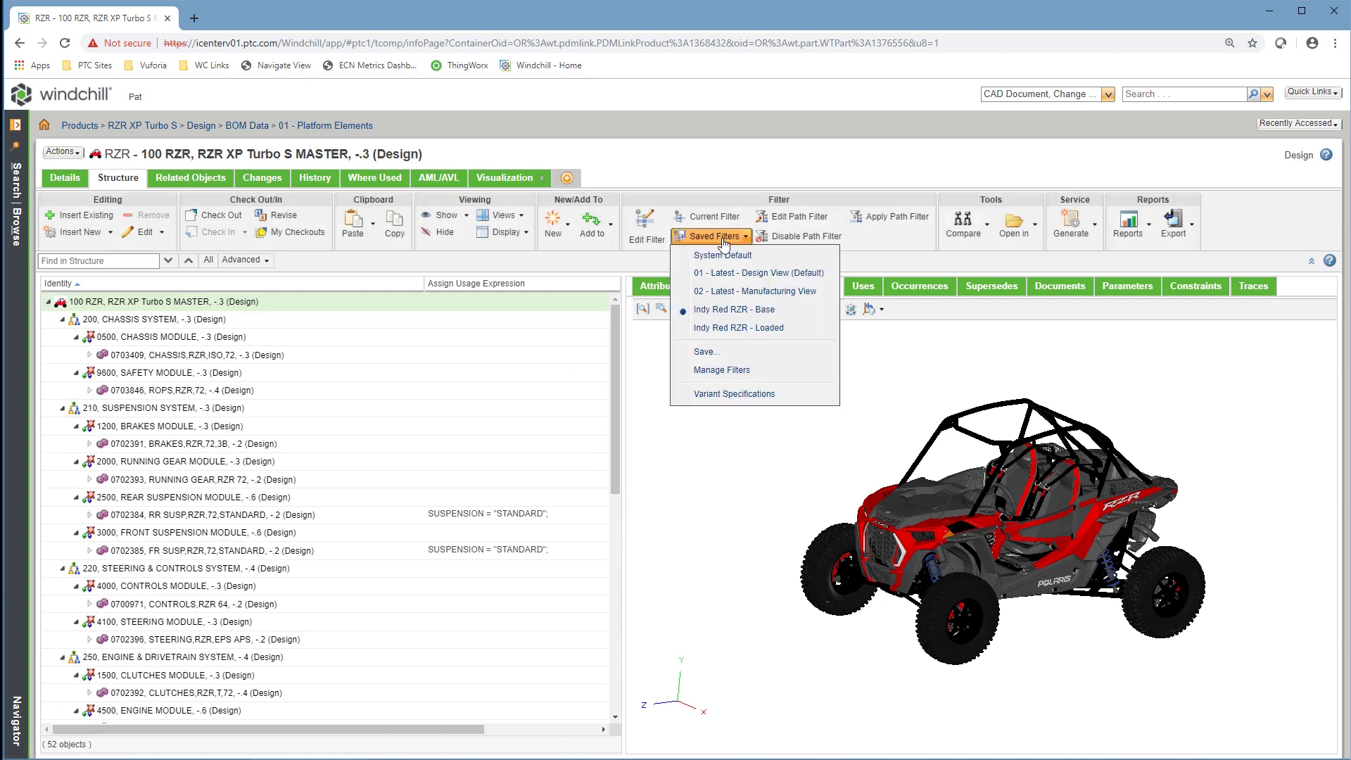
click(737, 328)
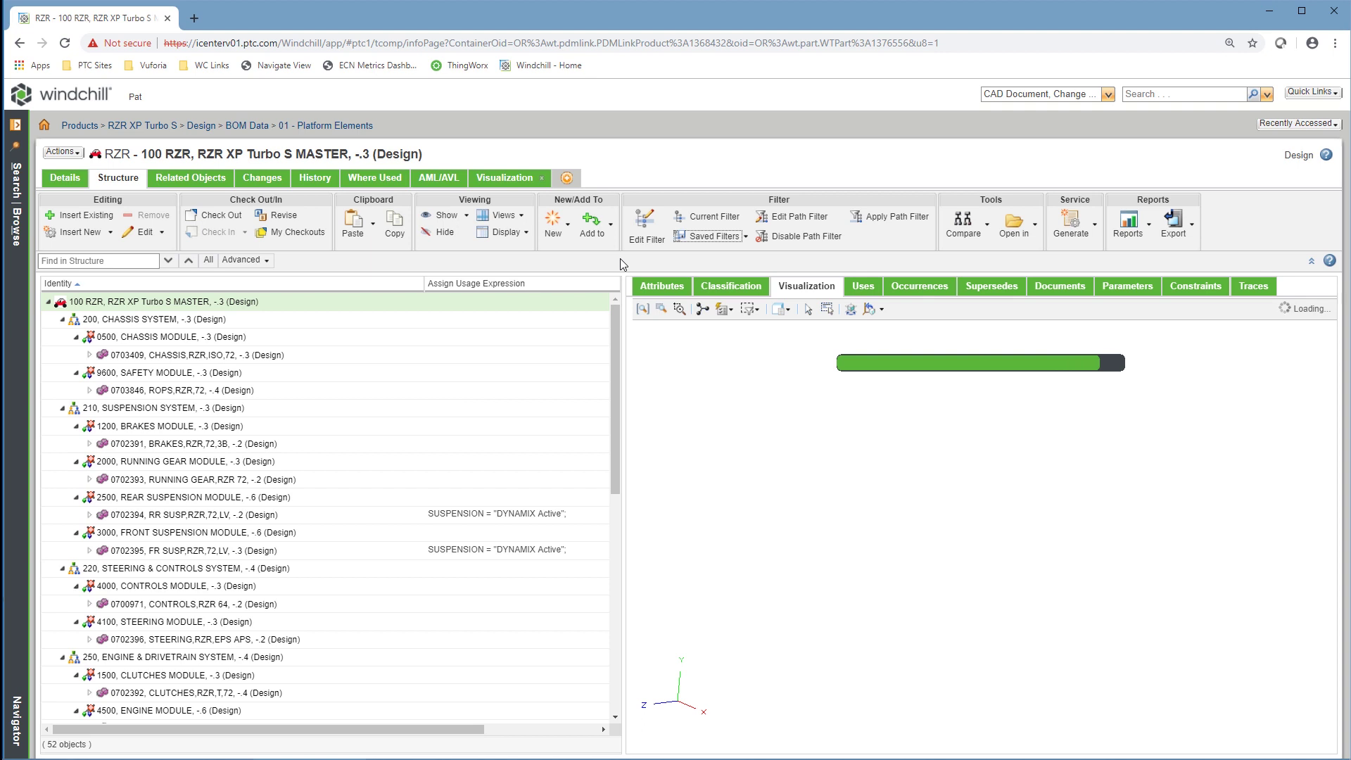
drag(888, 508, 1021, 589)
Apply a saved filter including both suspensions and view the RZR master's version history
click(712, 237)
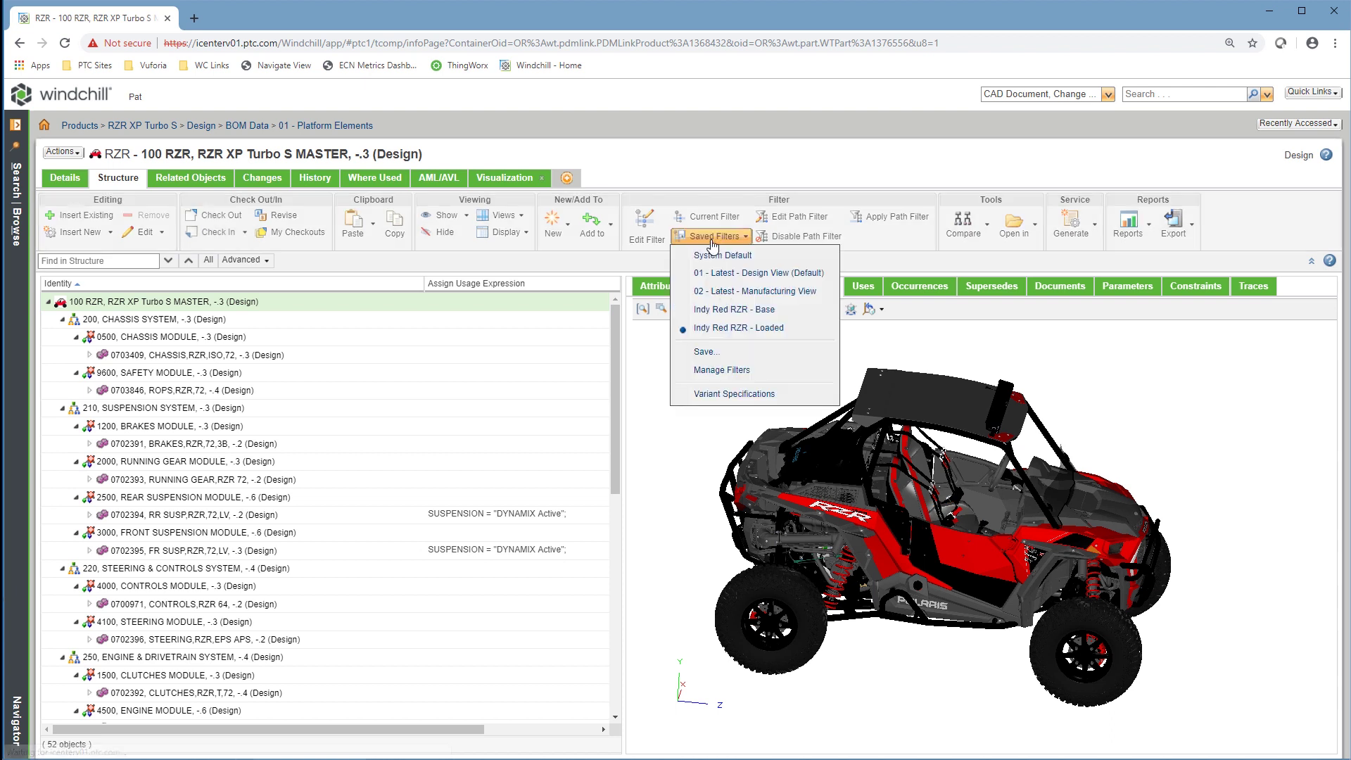
click(725, 271)
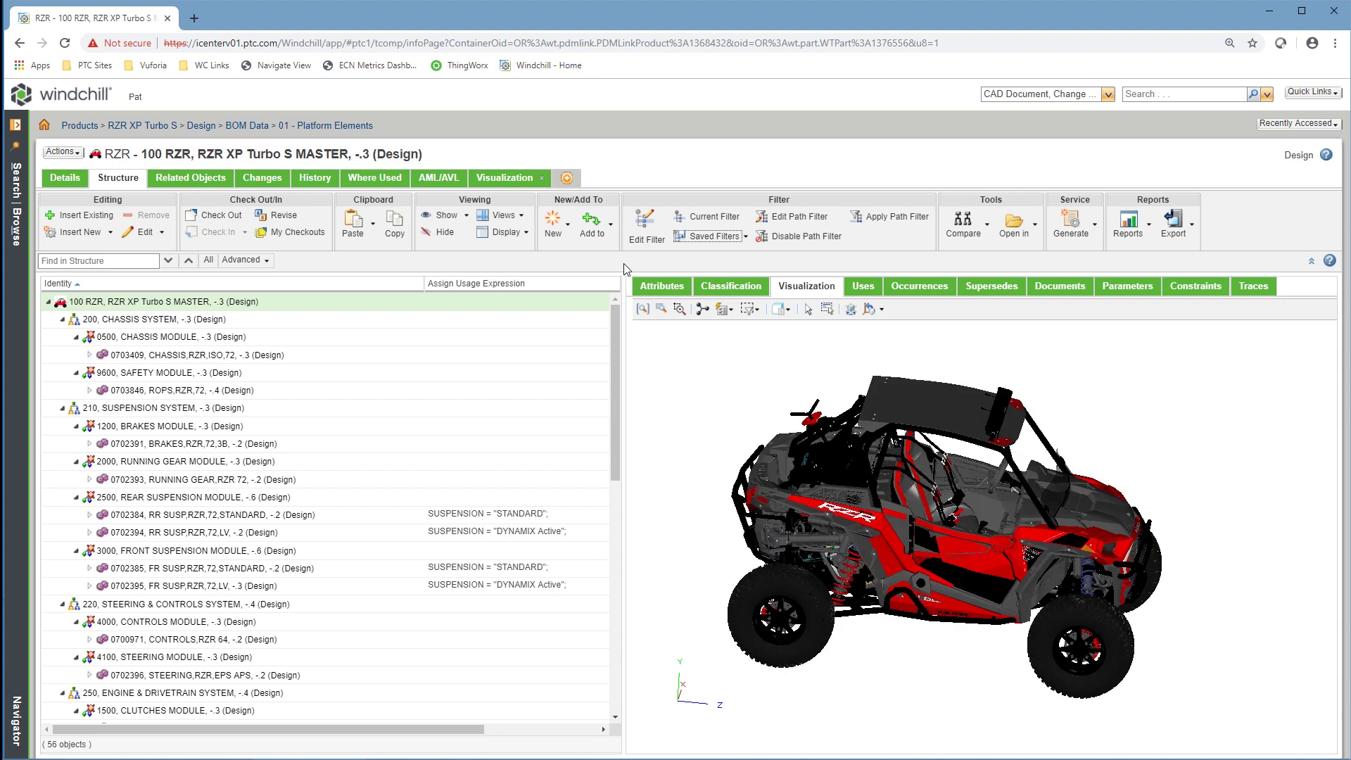
click(314, 180)
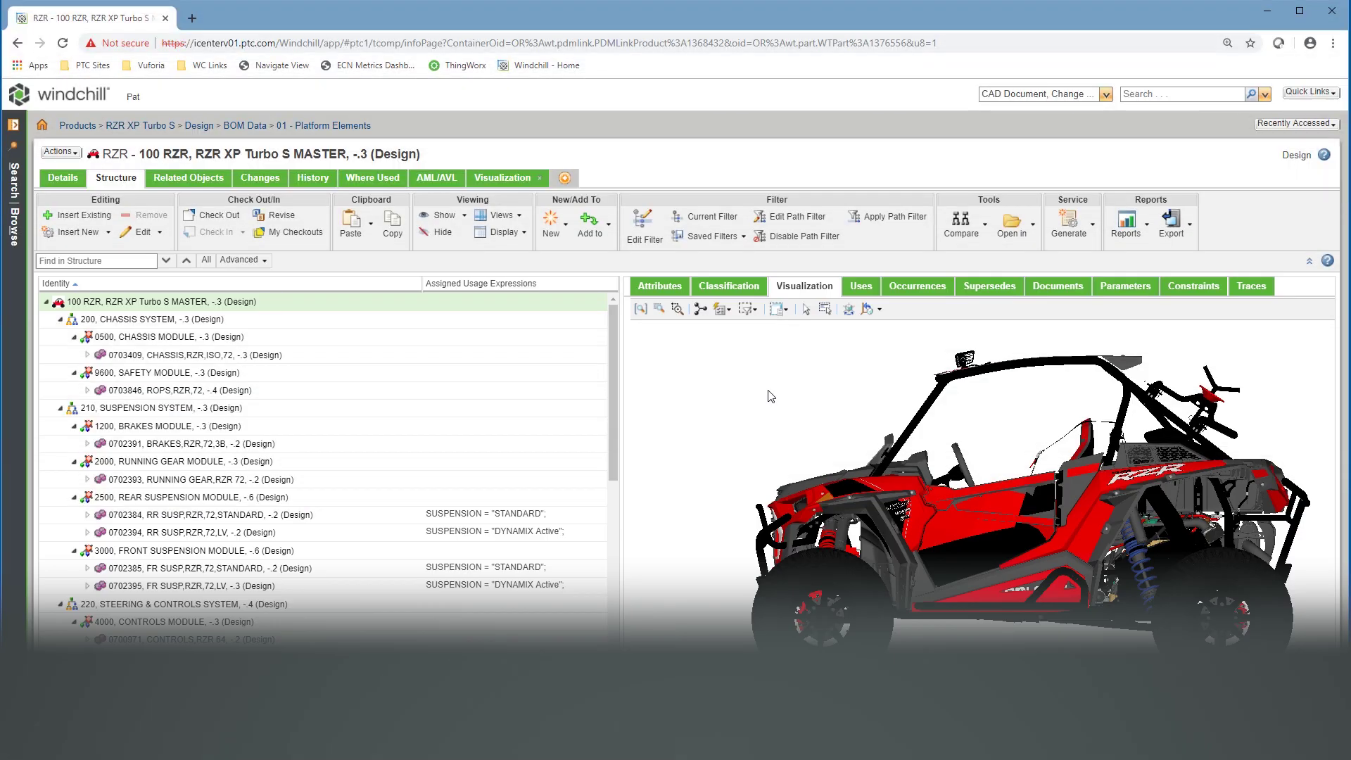
Open the structure side by side with design and manufacturing views, using 01 - Latest - Design View
click(1035, 226)
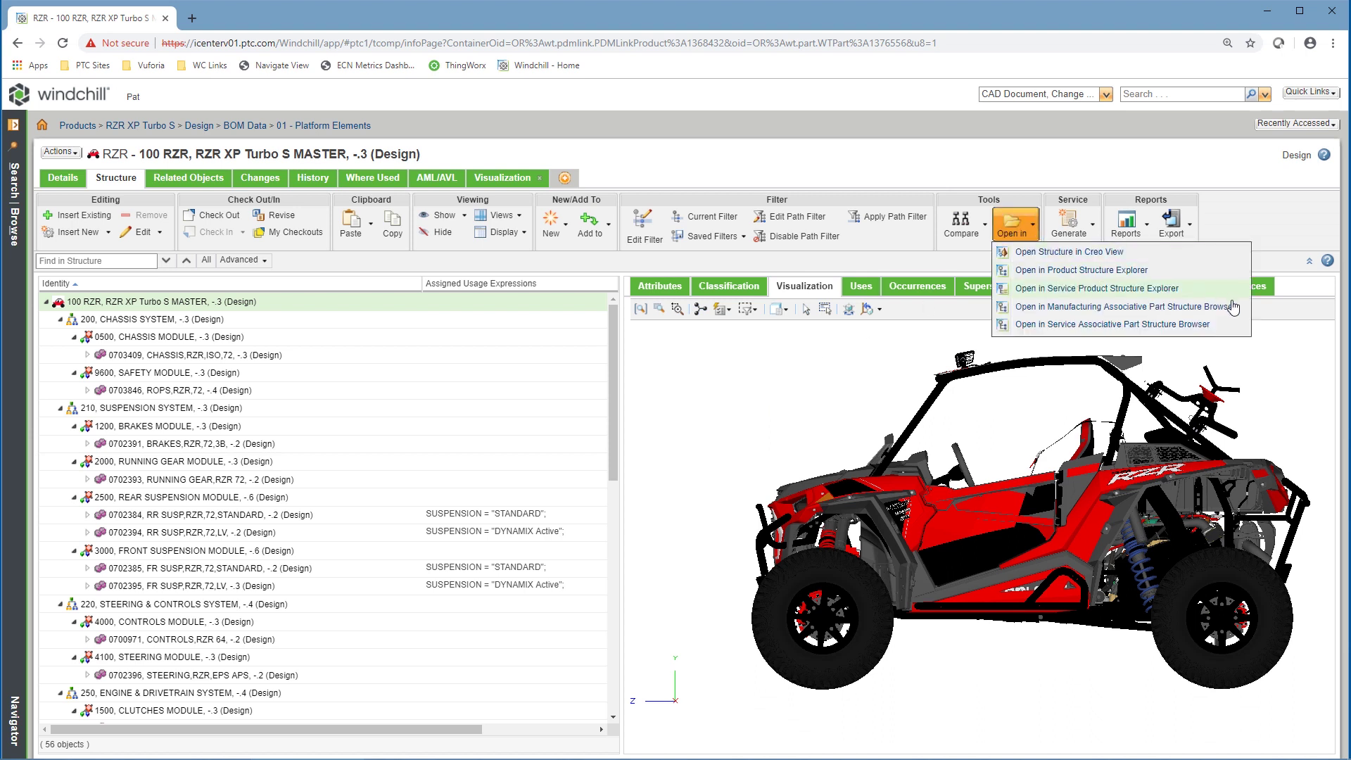
click(1196, 307)
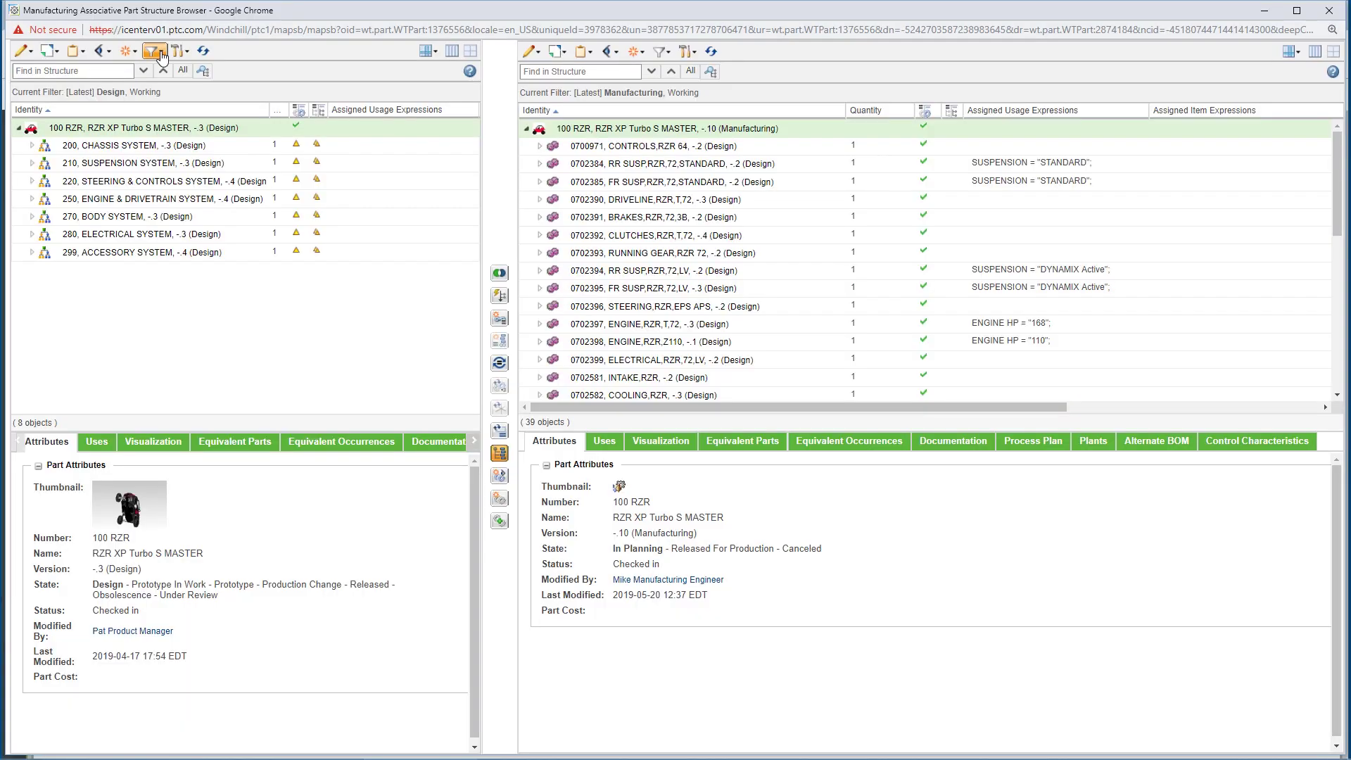
mouse_move(229, 150)
click(416, 173)
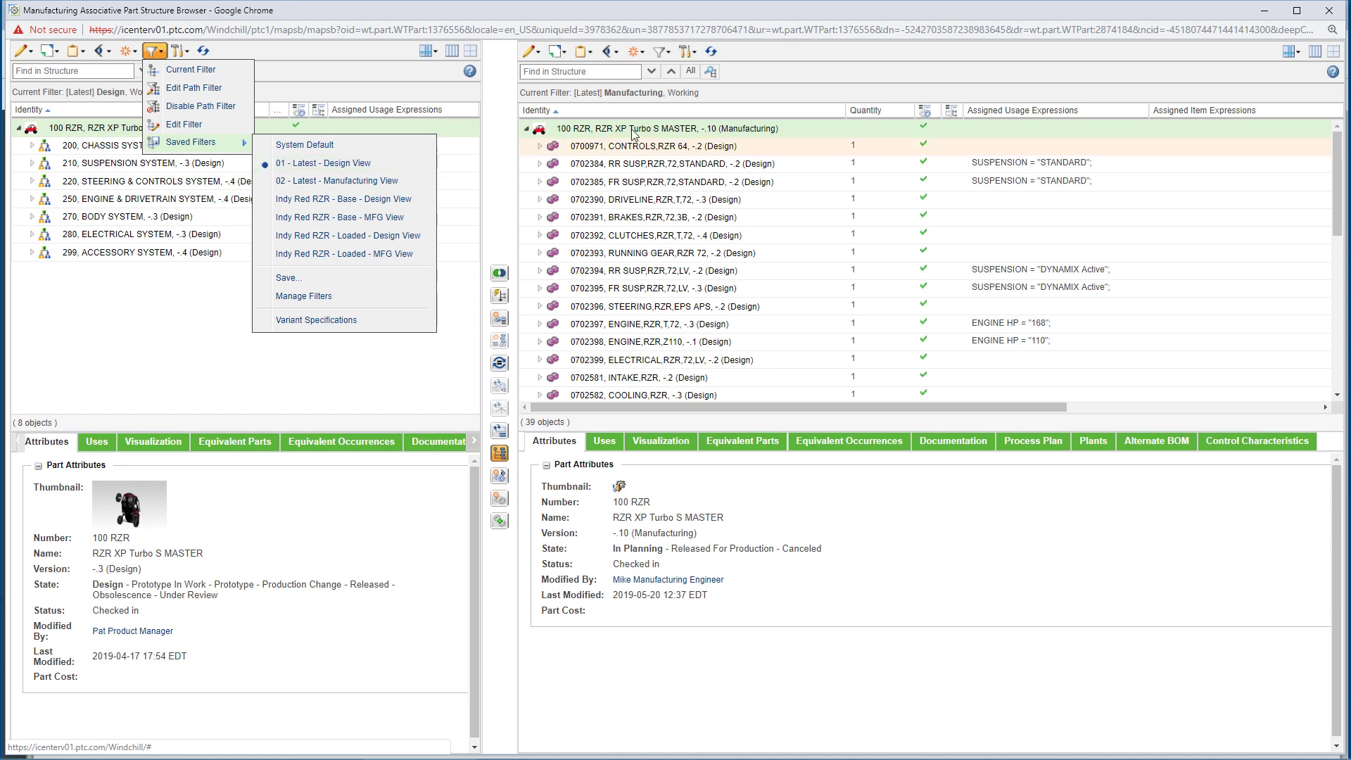
mouse_move(718, 150)
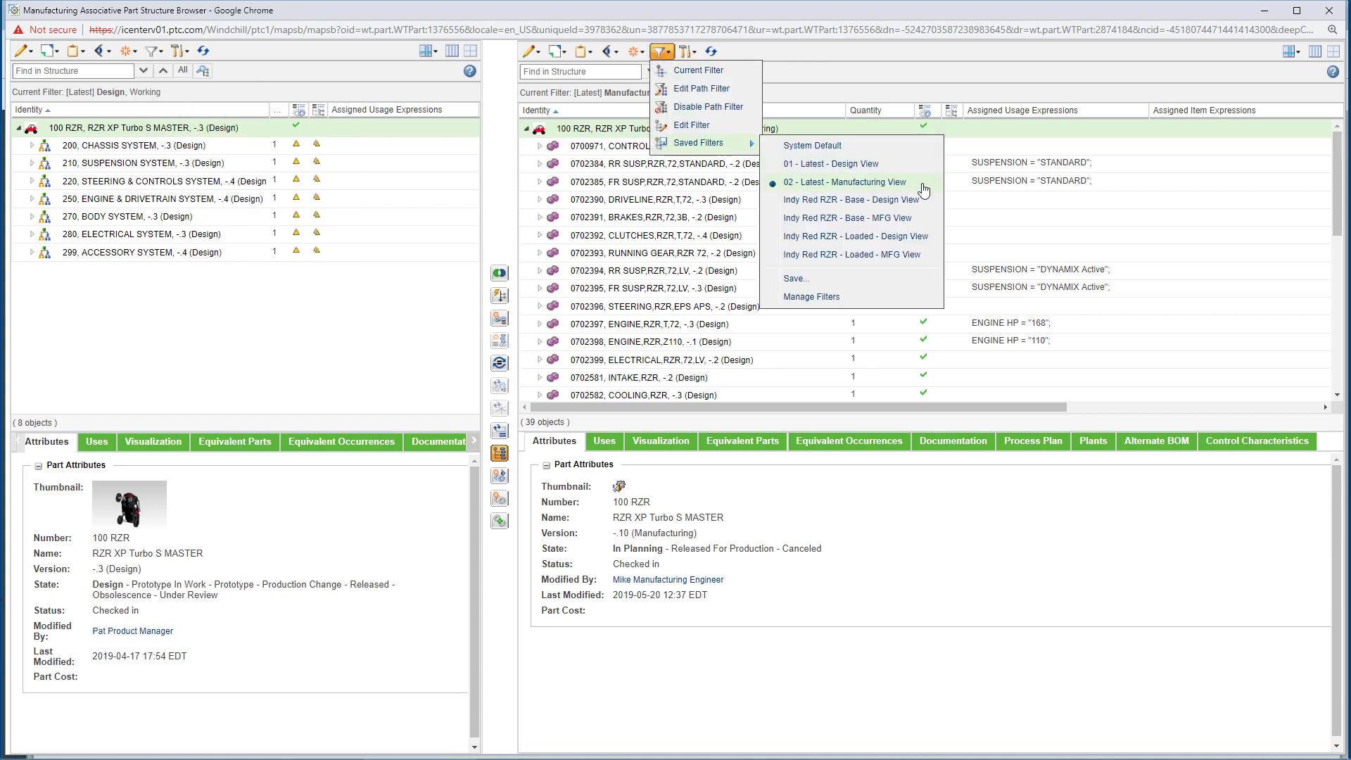
click(833, 71)
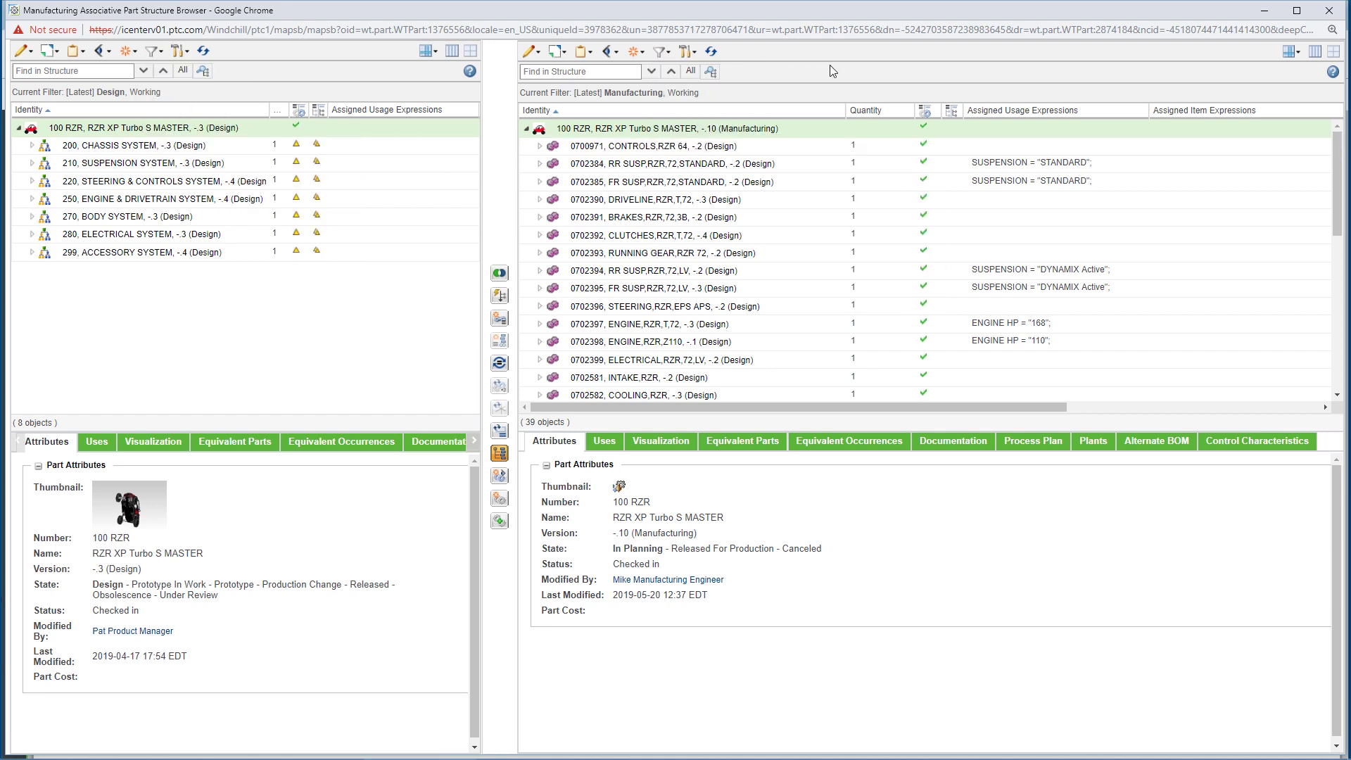
Expand 210 SUSPENSION SYSTEM, open the 3000 FRONT SUSPENSION MODULE, and show the design in 3D
click(32, 163)
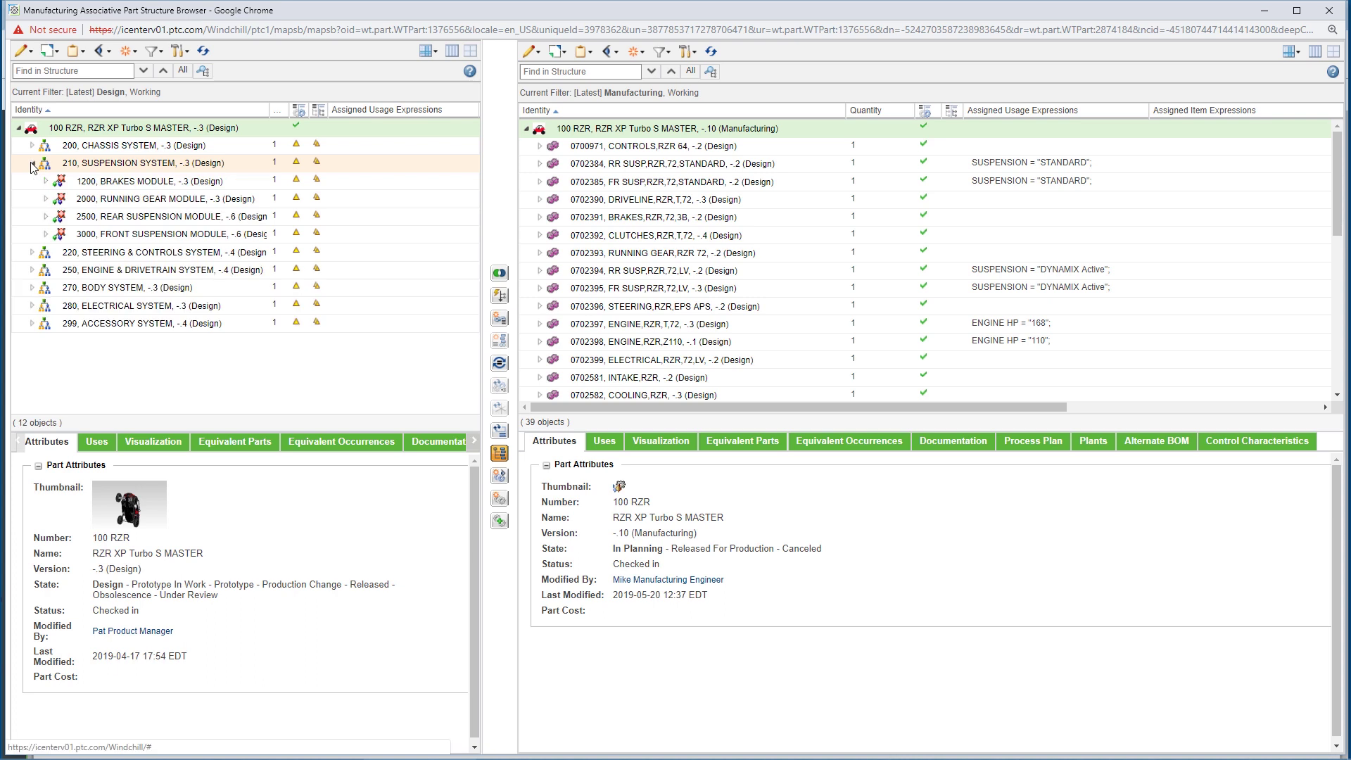
click(128, 236)
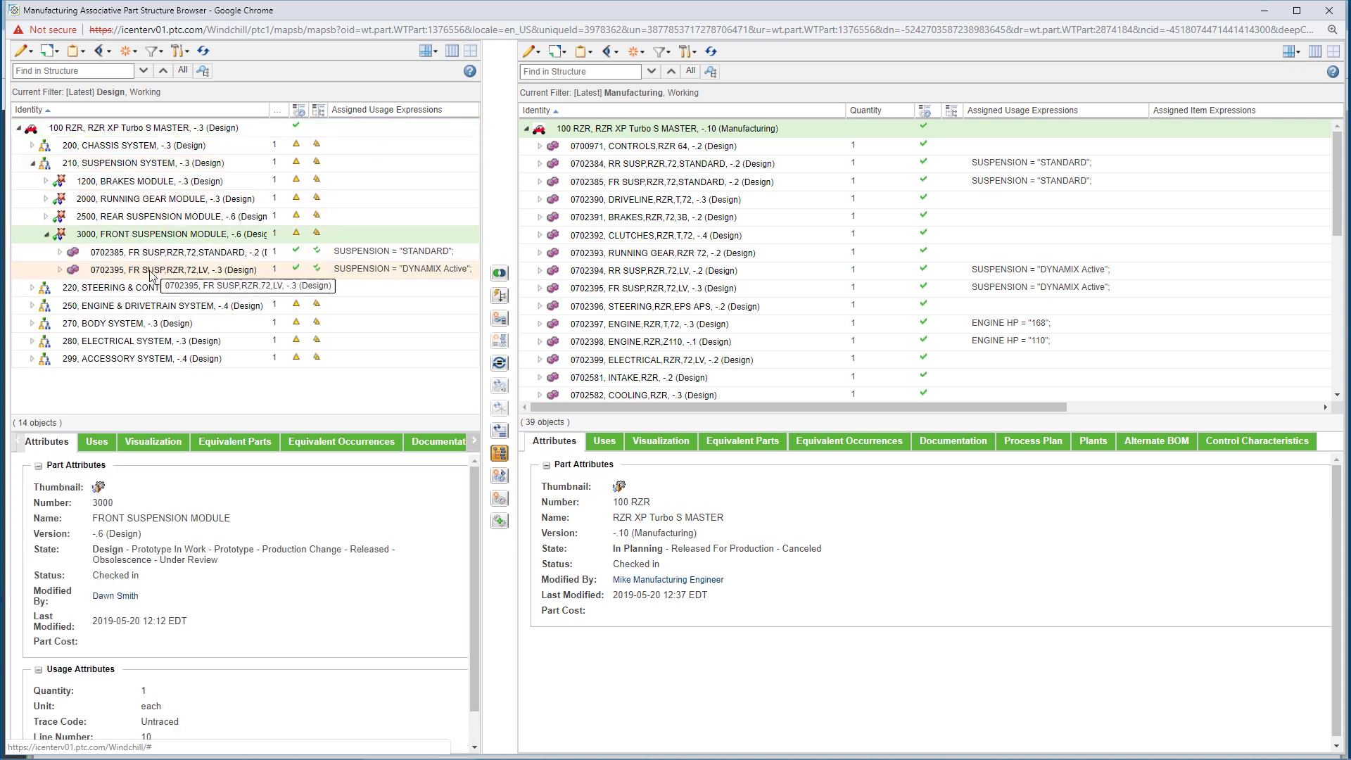
click(151, 443)
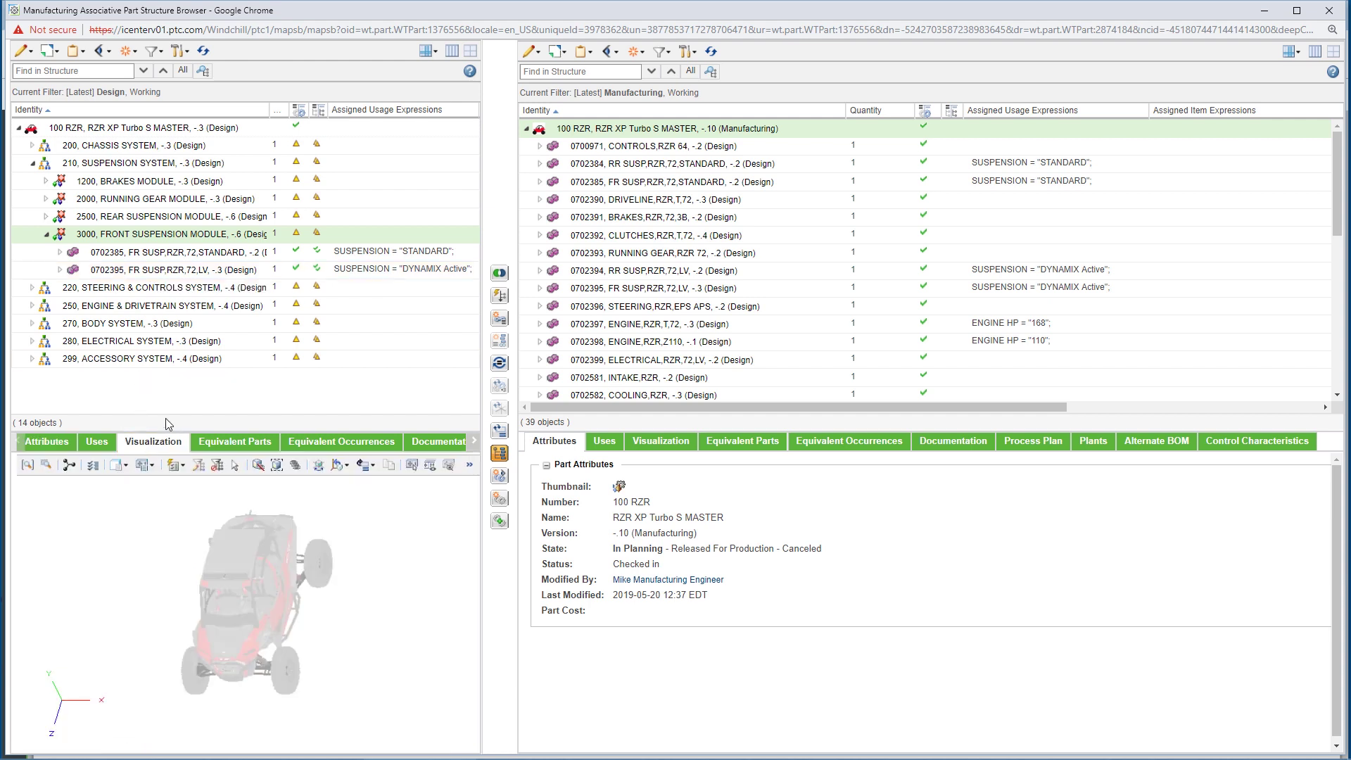
Pick front suspension part 0702395 and select its equivalent in the manufacturing structure
click(152, 272)
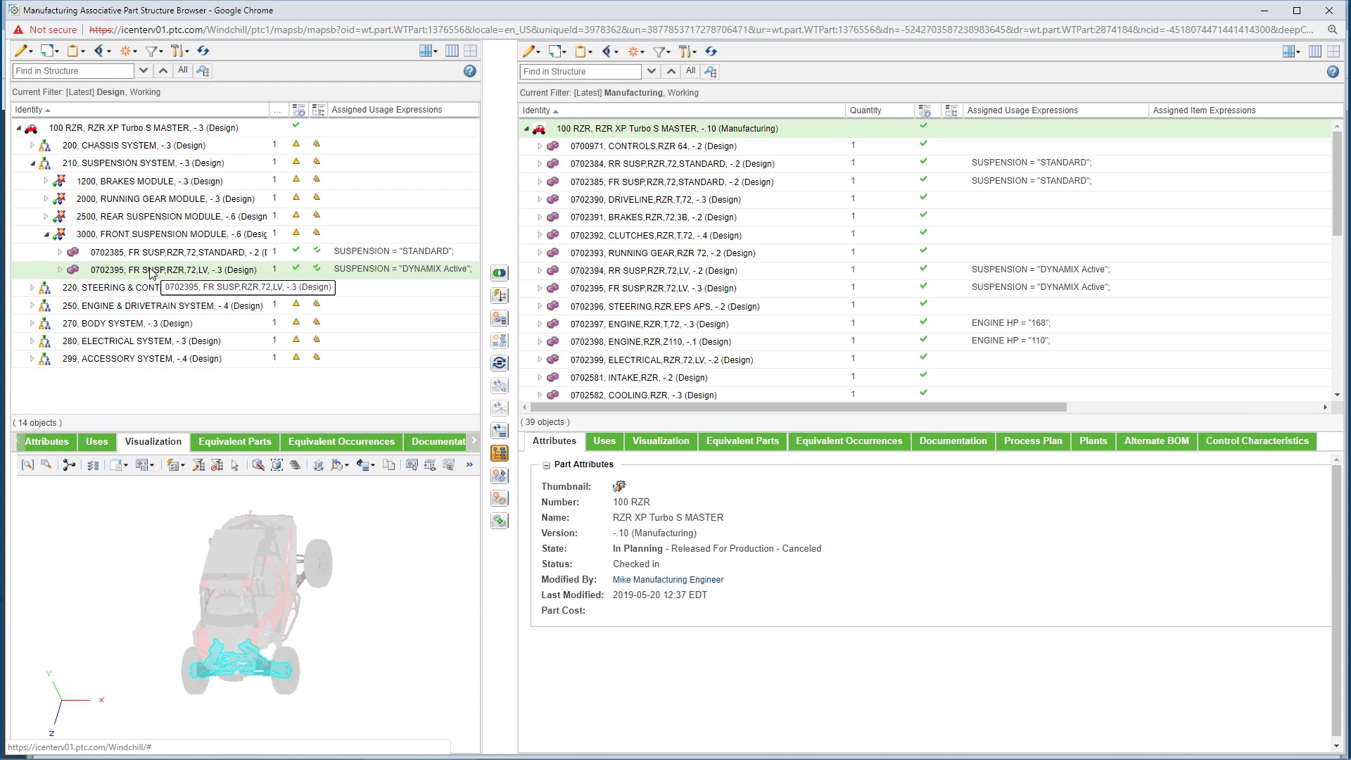
click(257, 444)
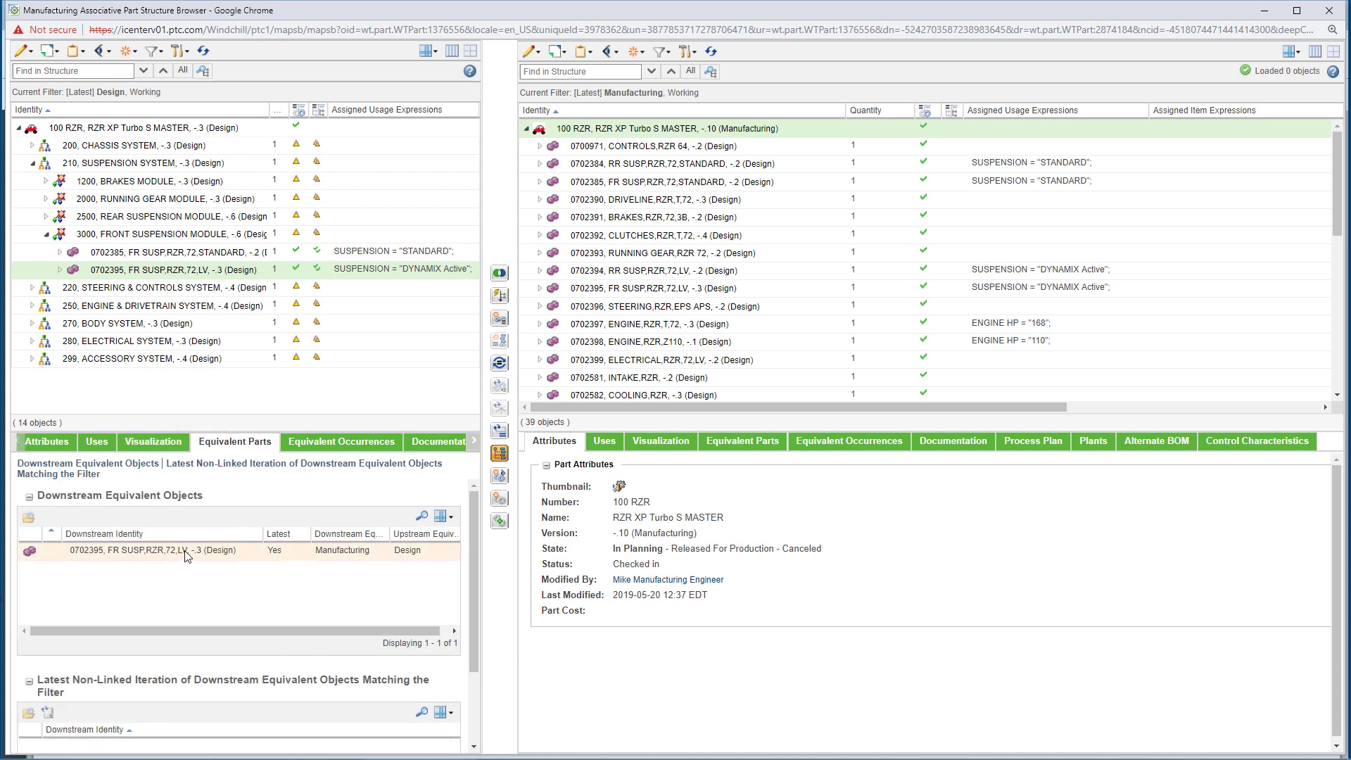
click(168, 444)
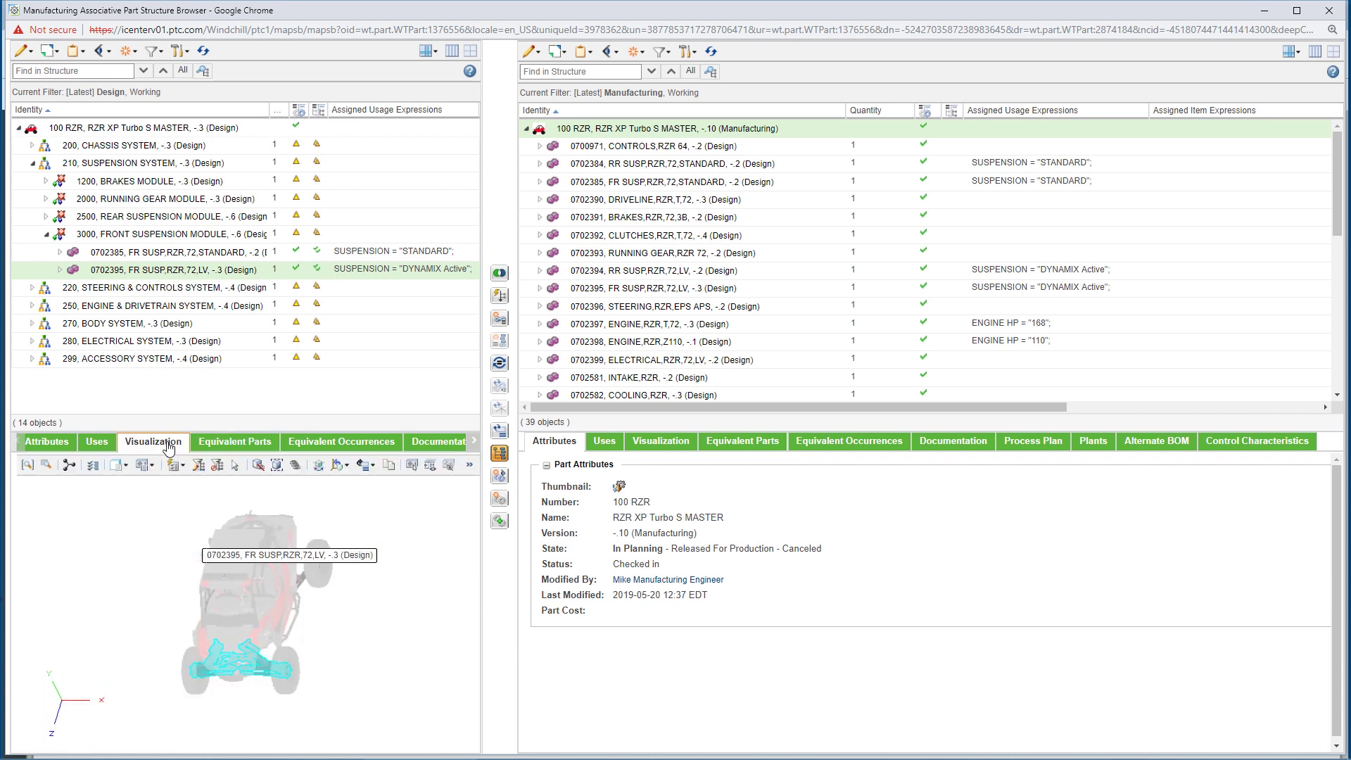
click(669, 445)
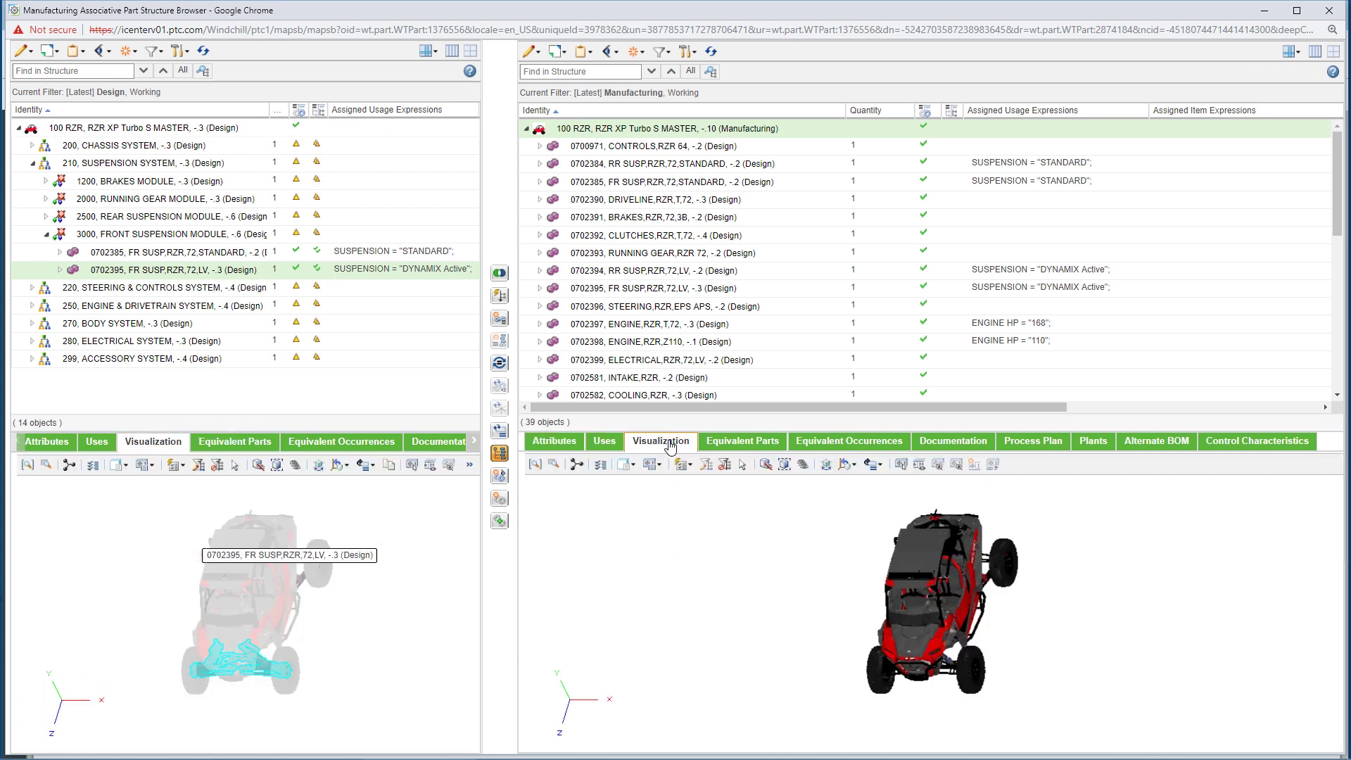
right_click(159, 268)
click(288, 311)
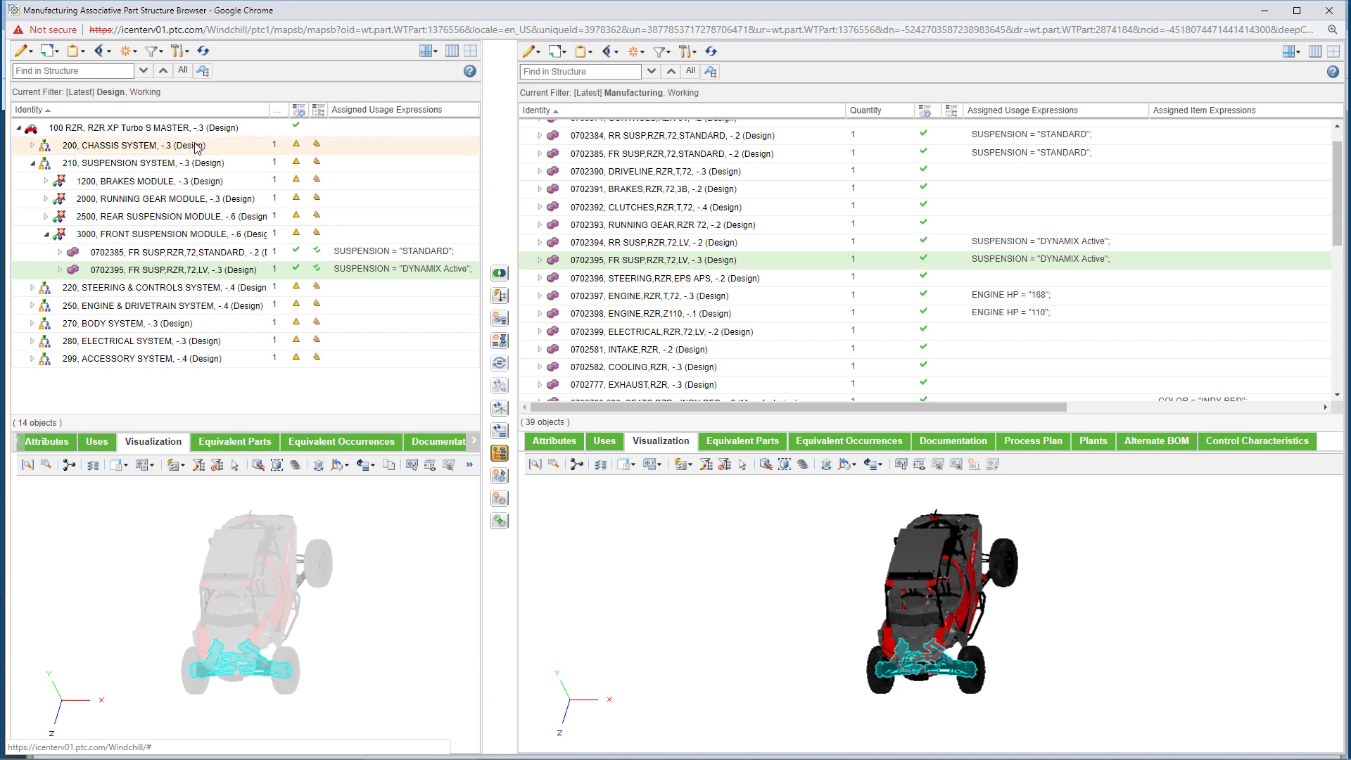
Expand the entire 100 RZR design structure
click(99, 128)
click(109, 51)
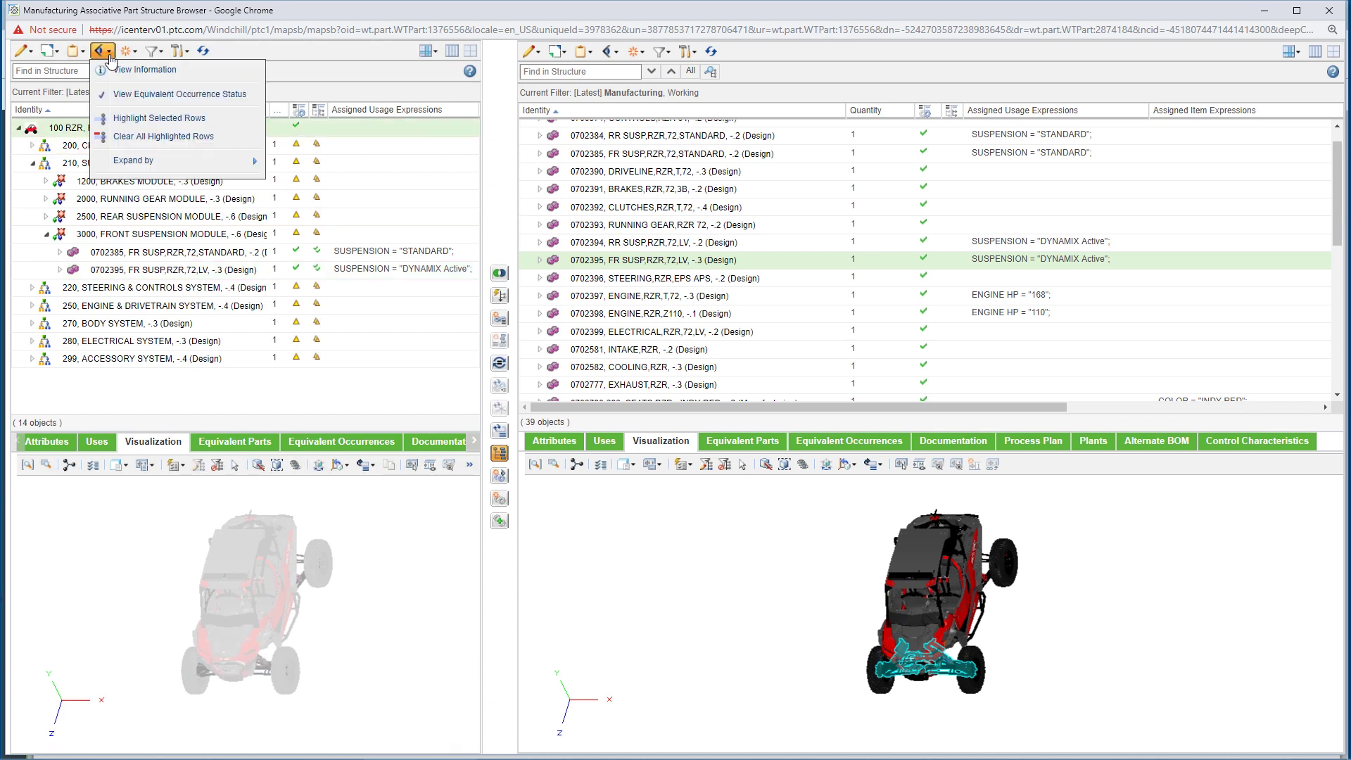
mouse_move(136, 160)
click(311, 204)
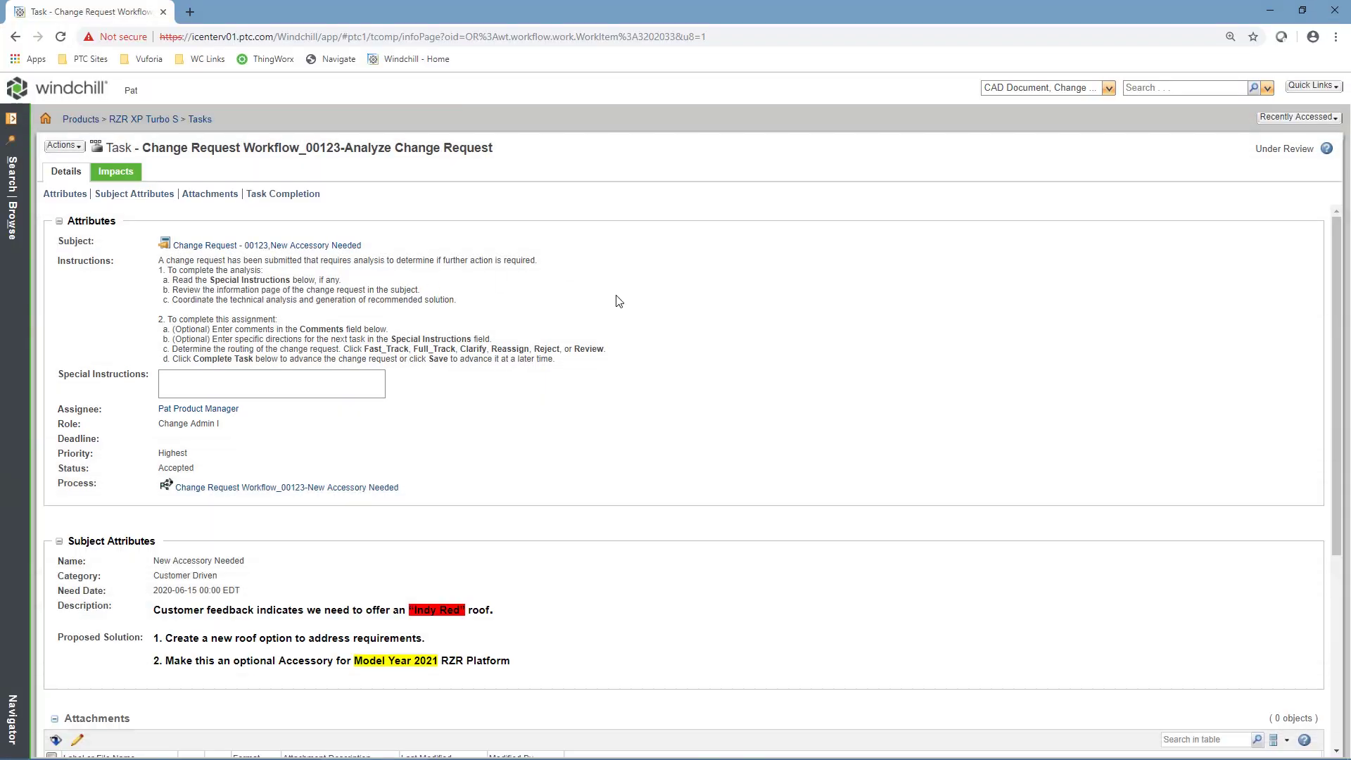
Open the New Accessory Needed change request's Analyze task and start a new change notice
click(341, 488)
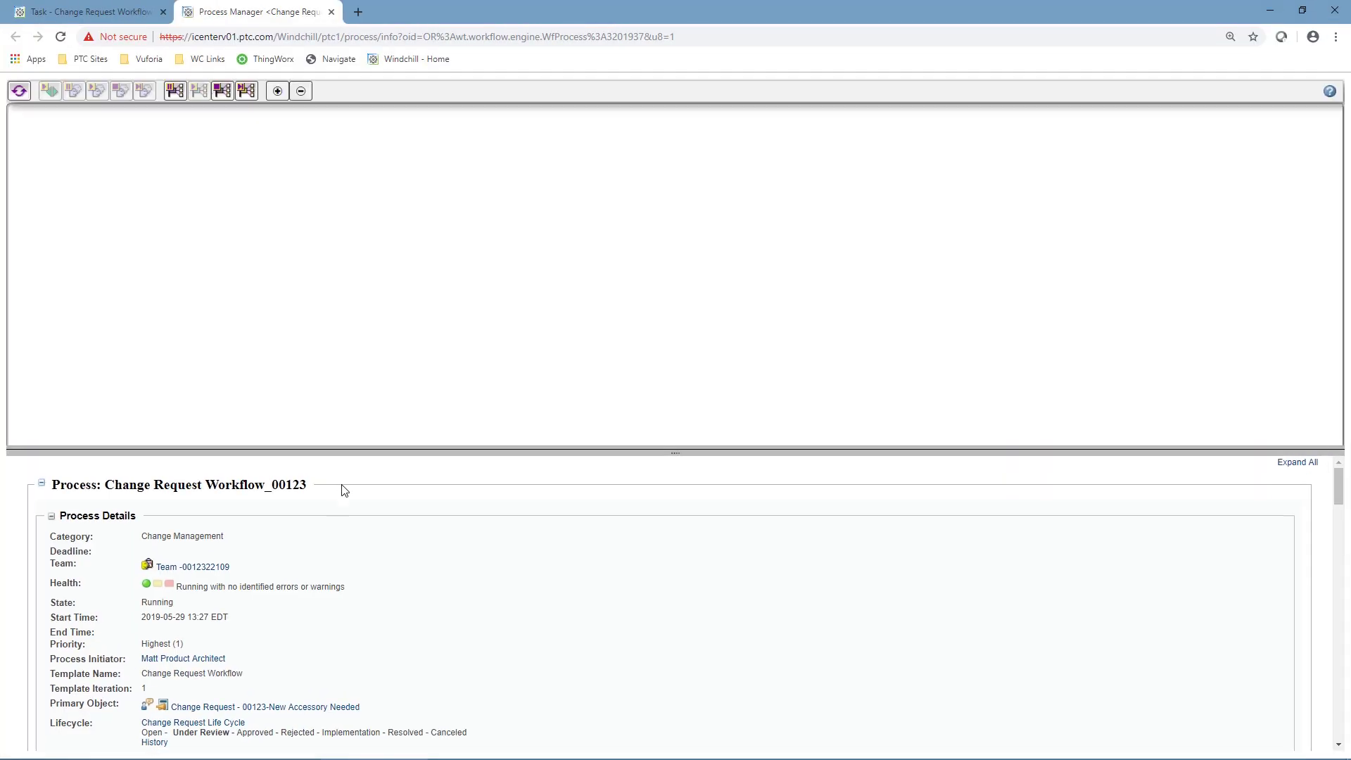
click(559, 276)
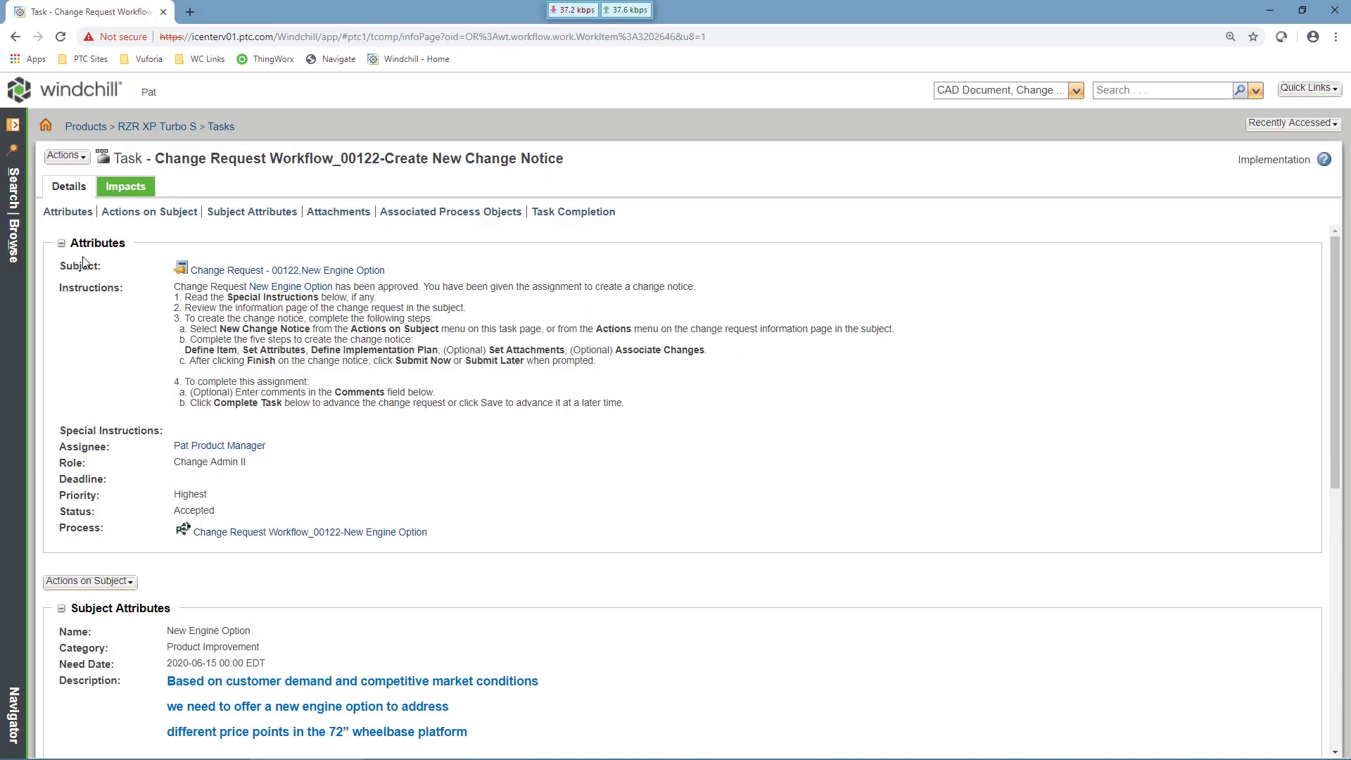
click(61, 244)
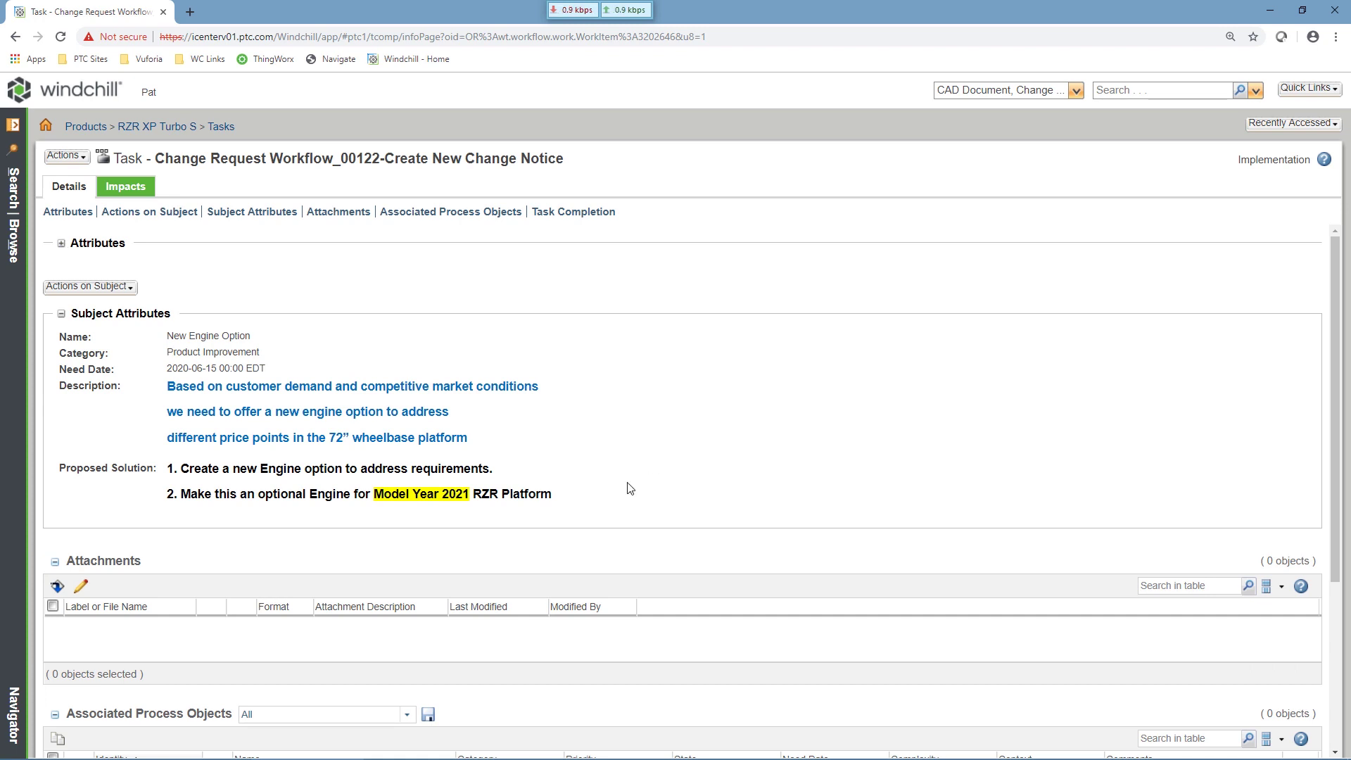
click(89, 286)
click(111, 307)
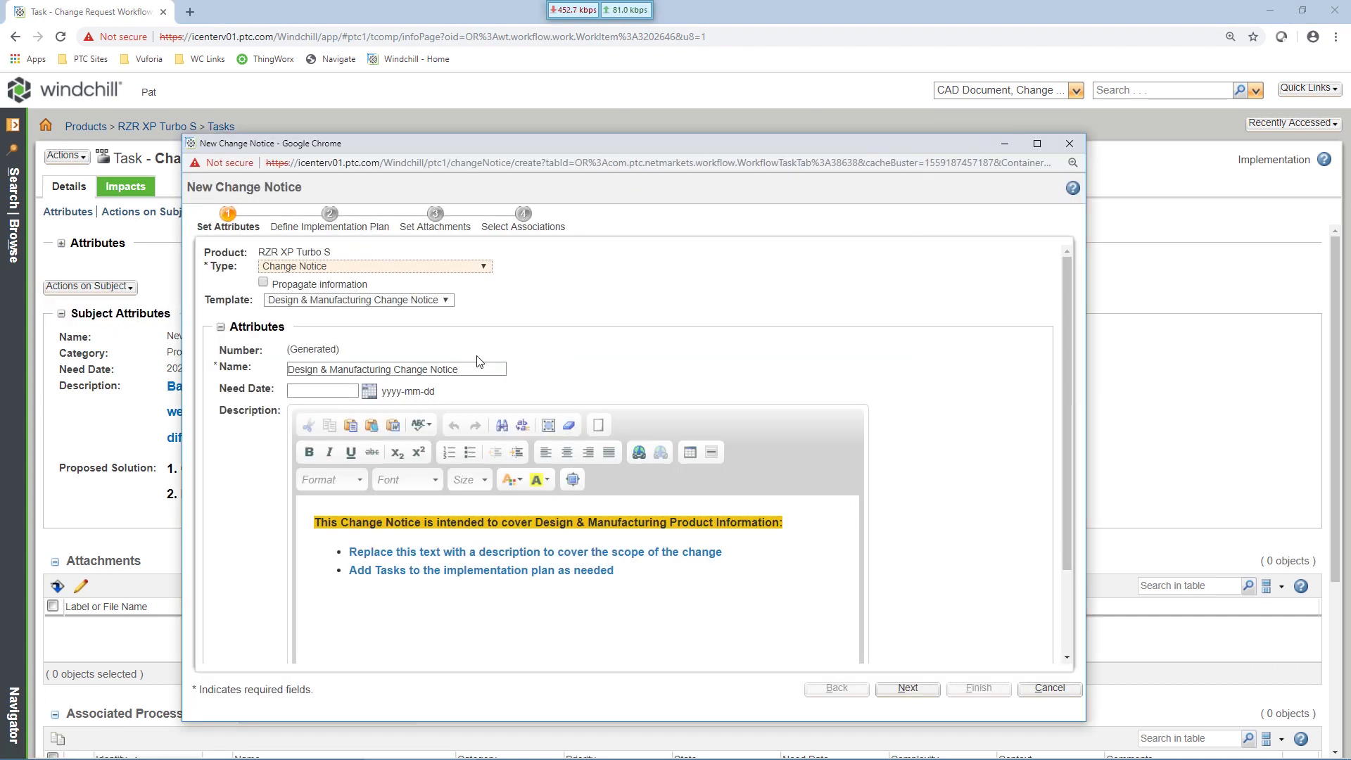
Review Change Notice 00126's templates, attributes, change summary and associated requests, then open its review task
click(445, 301)
click(394, 343)
click(446, 303)
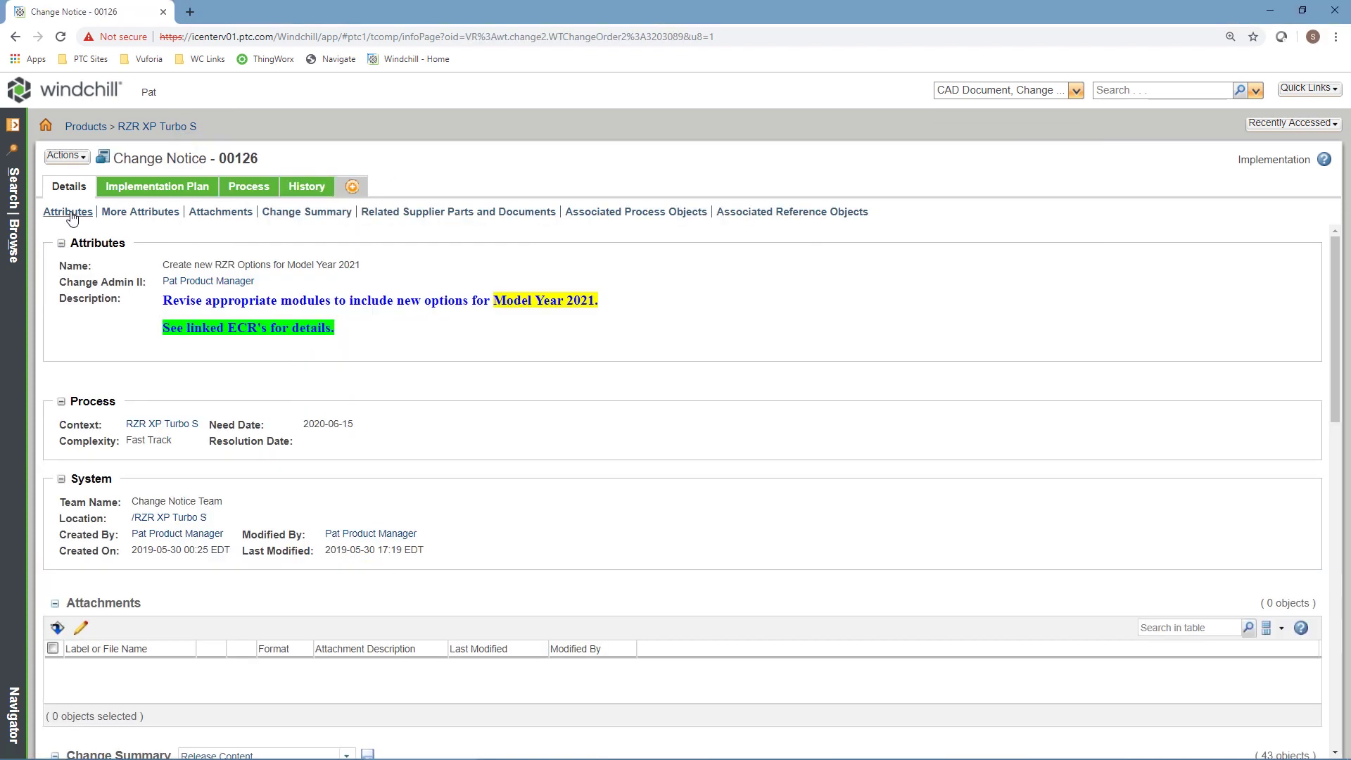
click(69, 213)
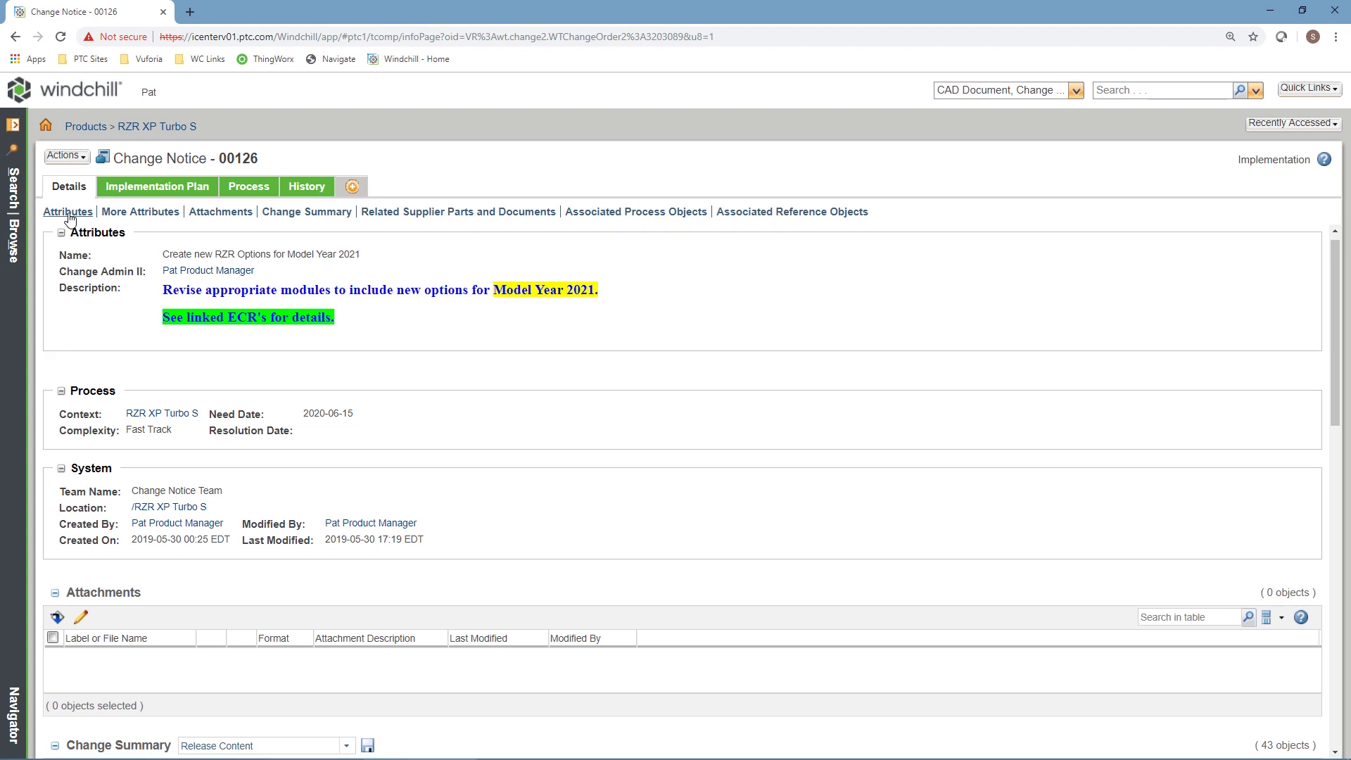
click(334, 212)
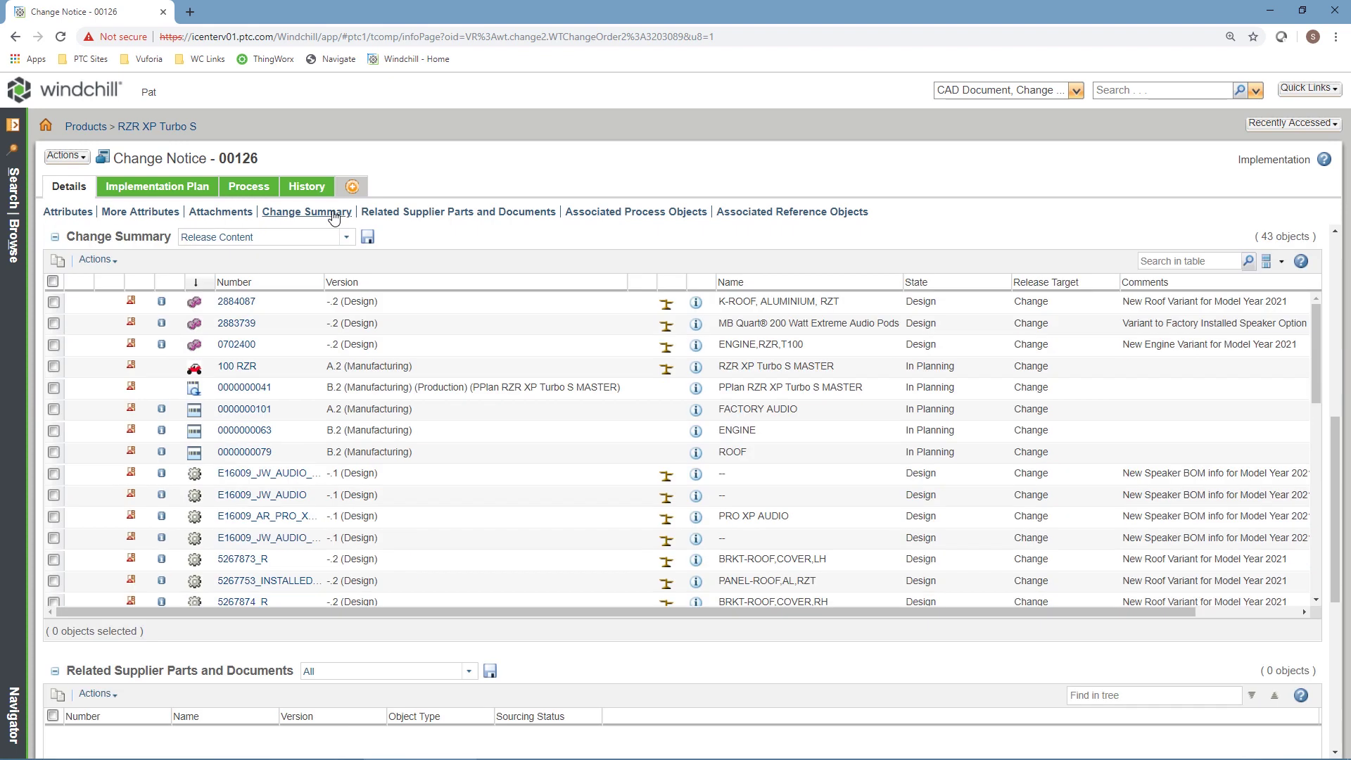
click(656, 215)
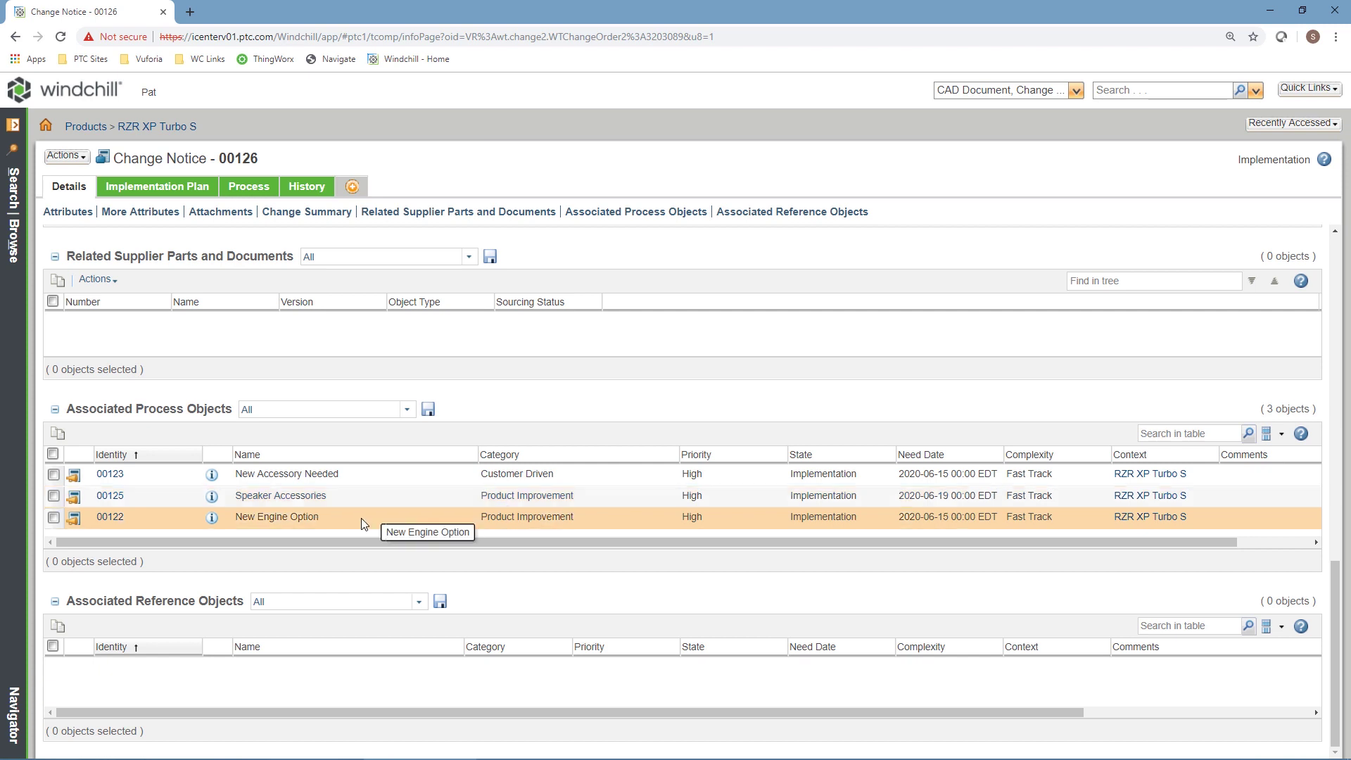
click(167, 188)
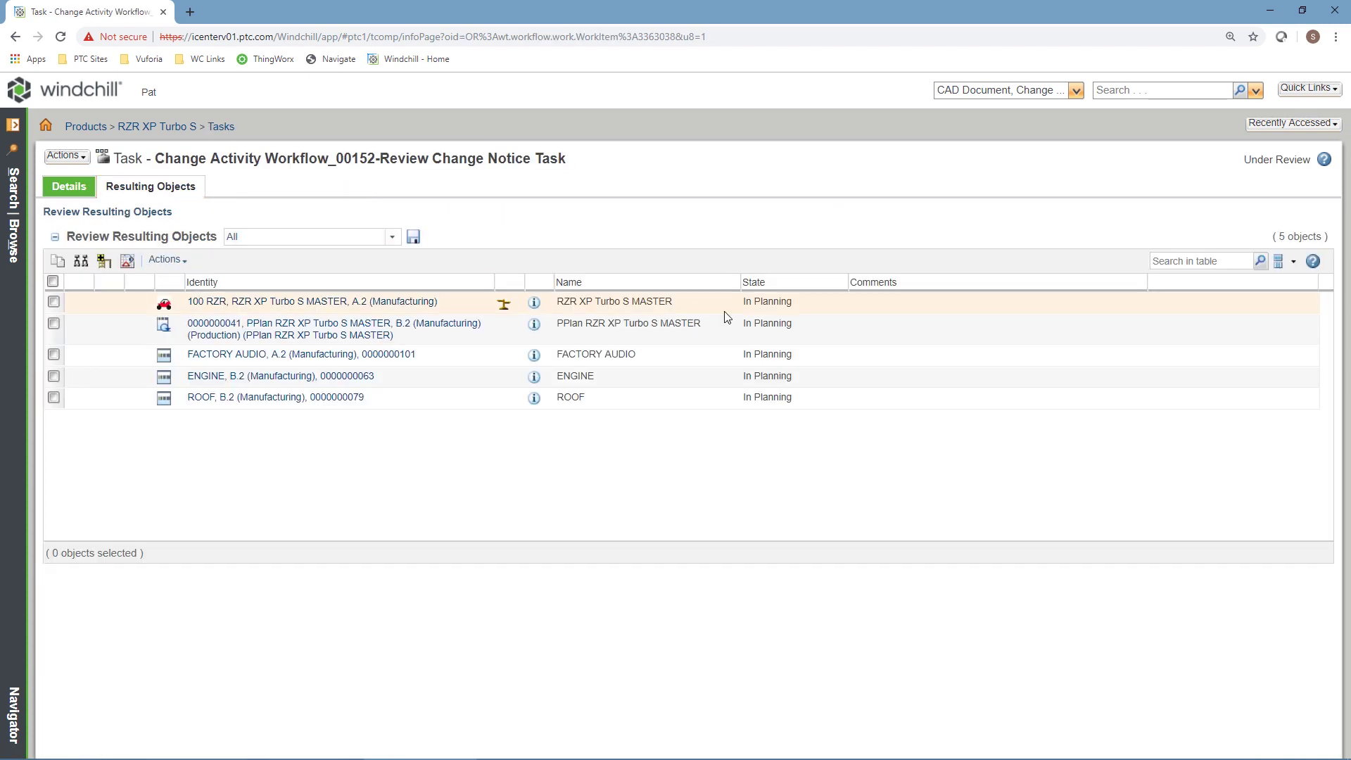
Compare the 100 RZR structure using 04 - Latest Prod. Released - MFG View versus 02 - Latest - Manufacturing View
click(53, 302)
click(81, 260)
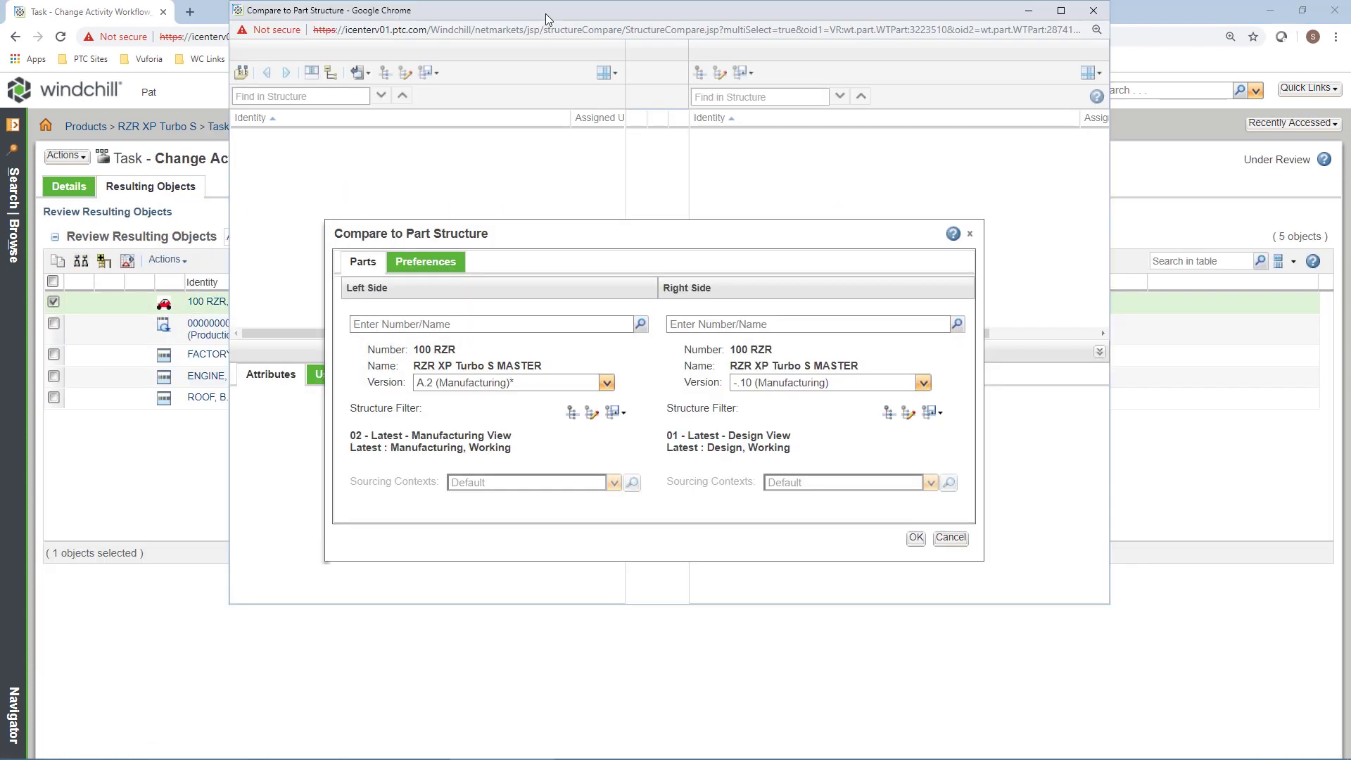
click(626, 415)
click(651, 243)
click(933, 413)
click(940, 212)
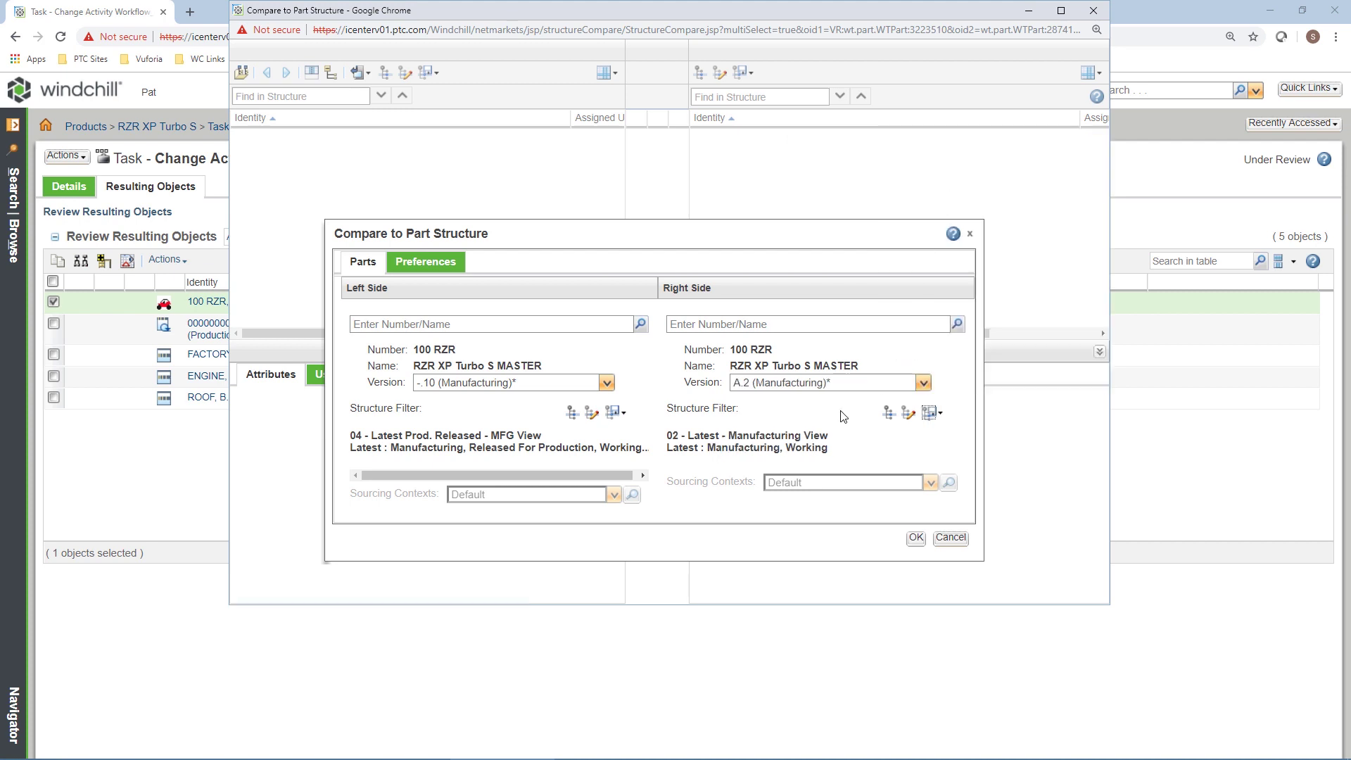
click(915, 537)
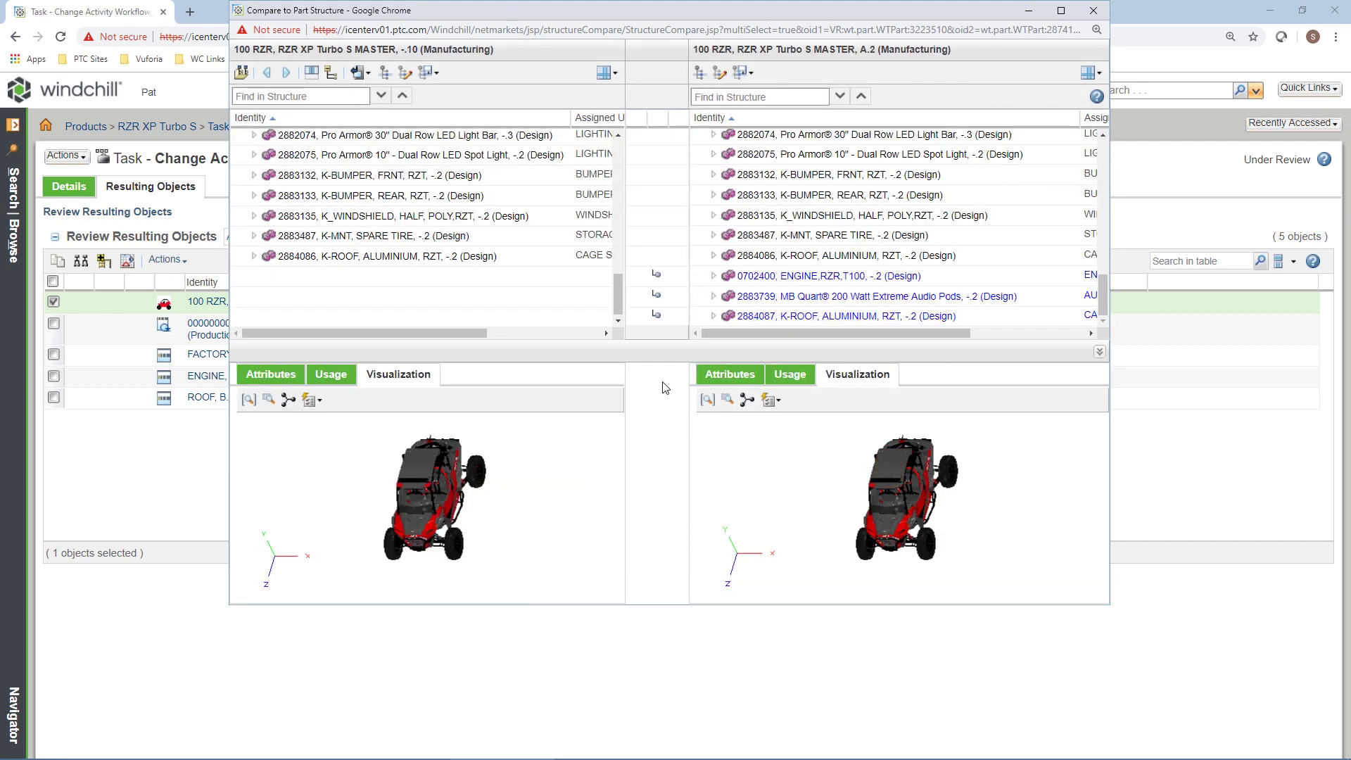
Orbit both compared vehicle models, then check Change Notice 00126's implementation plan tasks
drag(486, 493, 421, 498)
drag(908, 493, 910, 539)
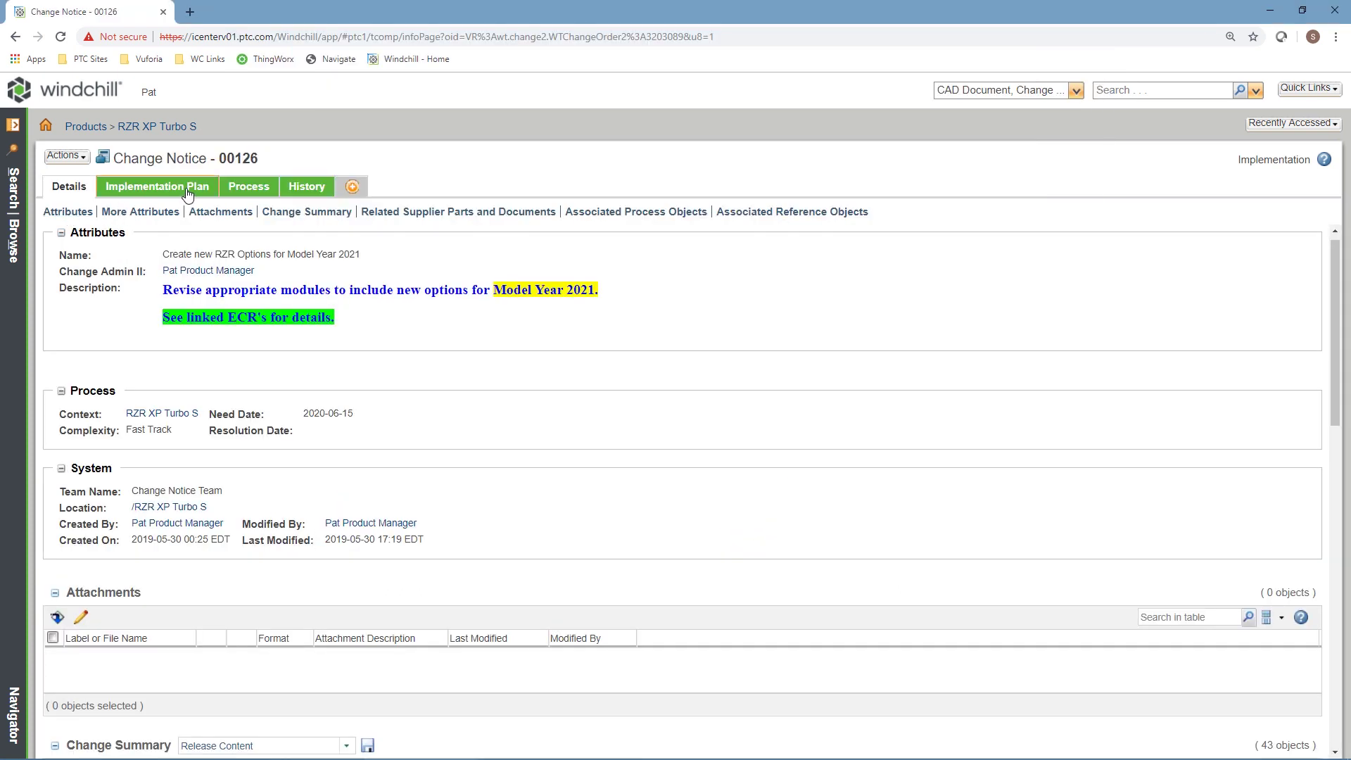
click(188, 189)
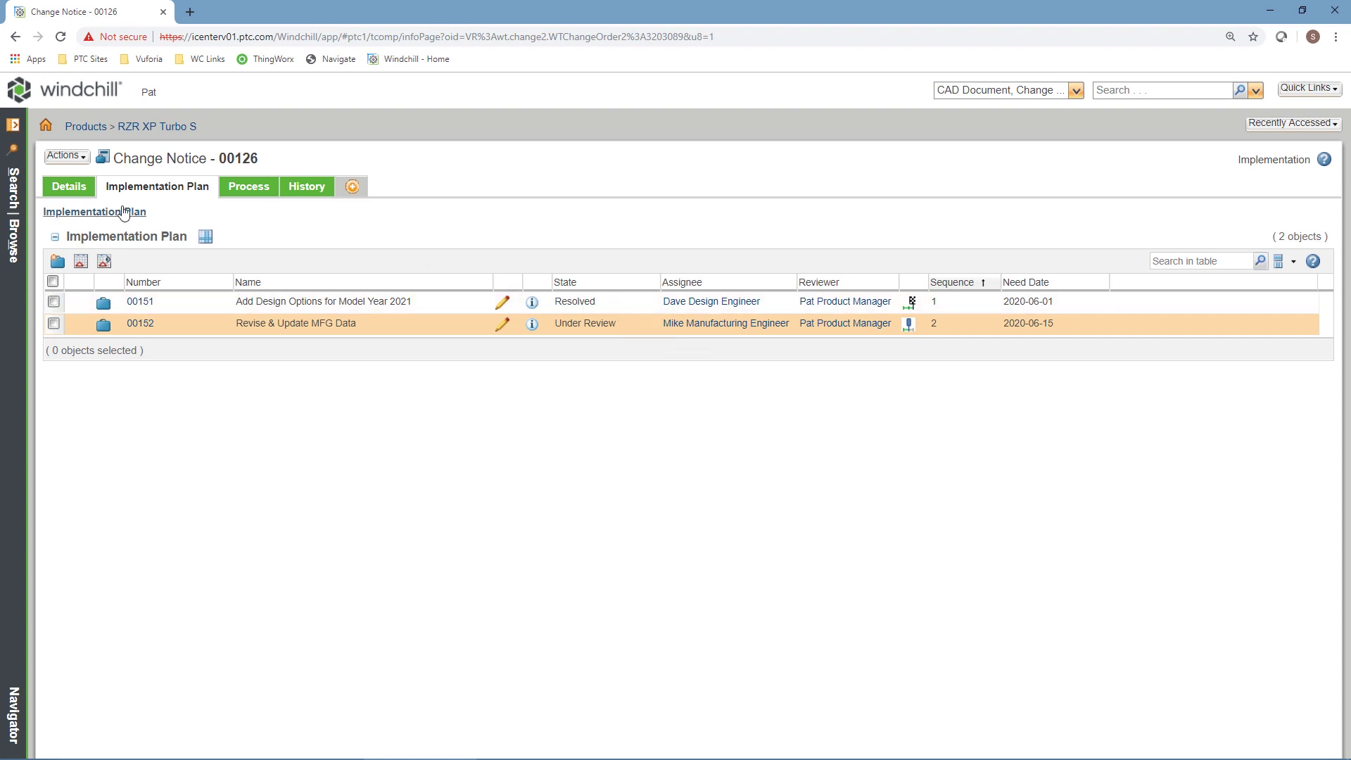
click(69, 187)
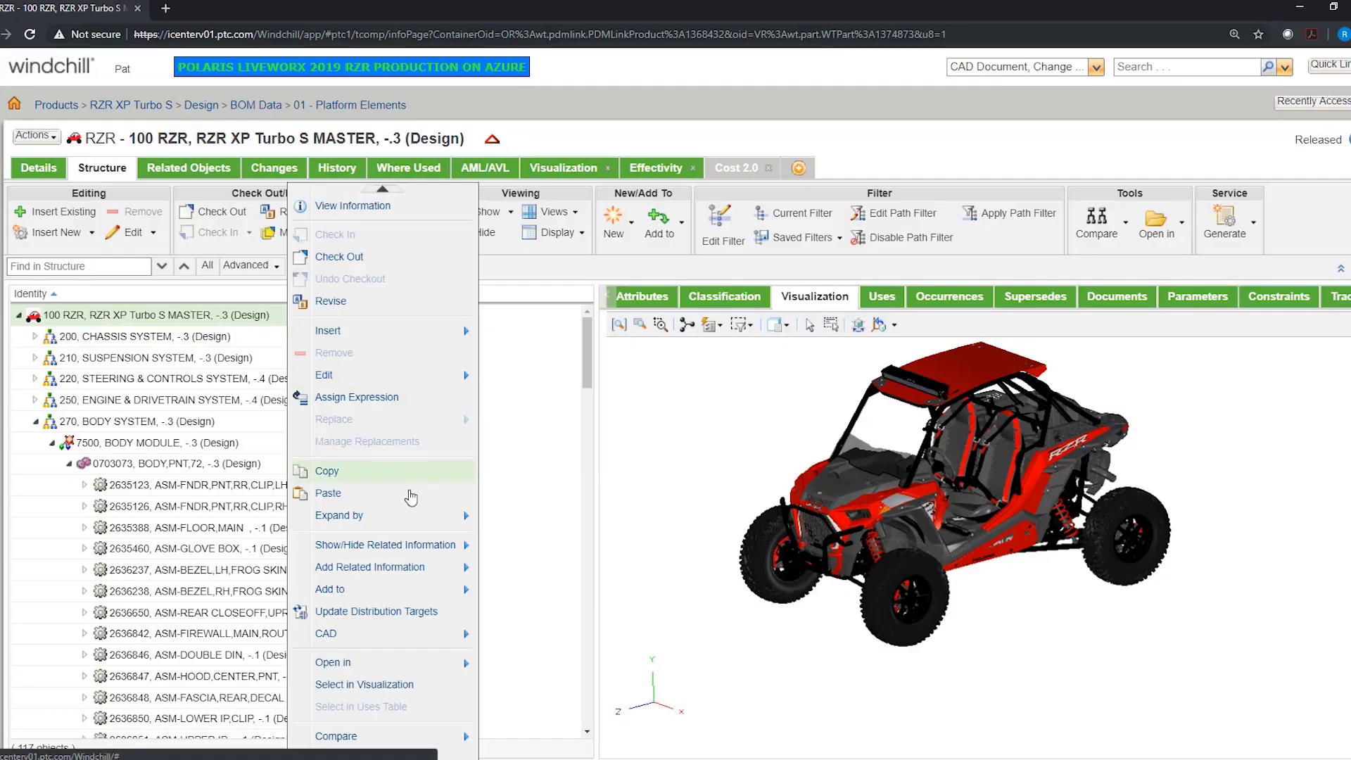
Load the RZR XP Turbo S MASTER structure into Creo View with the saved credentials
mouse_move(415, 669)
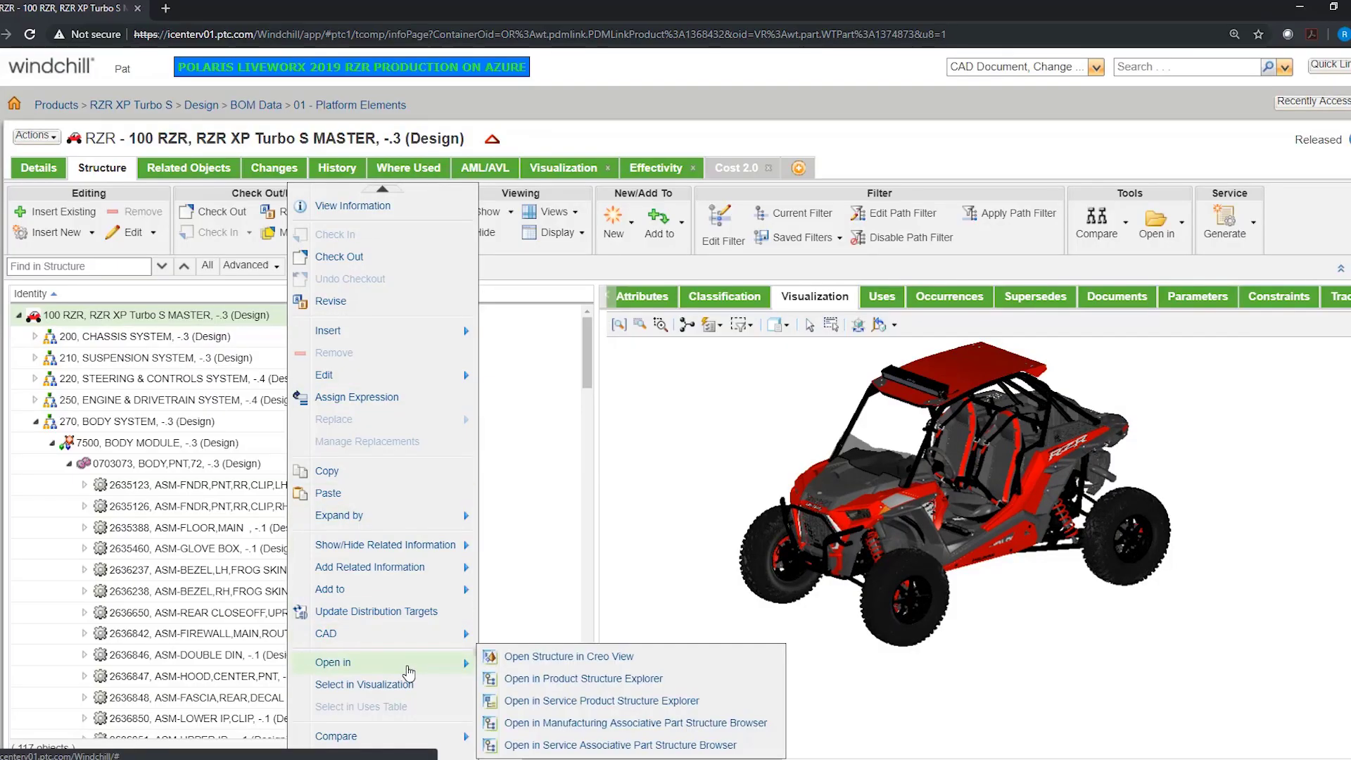
click(519, 664)
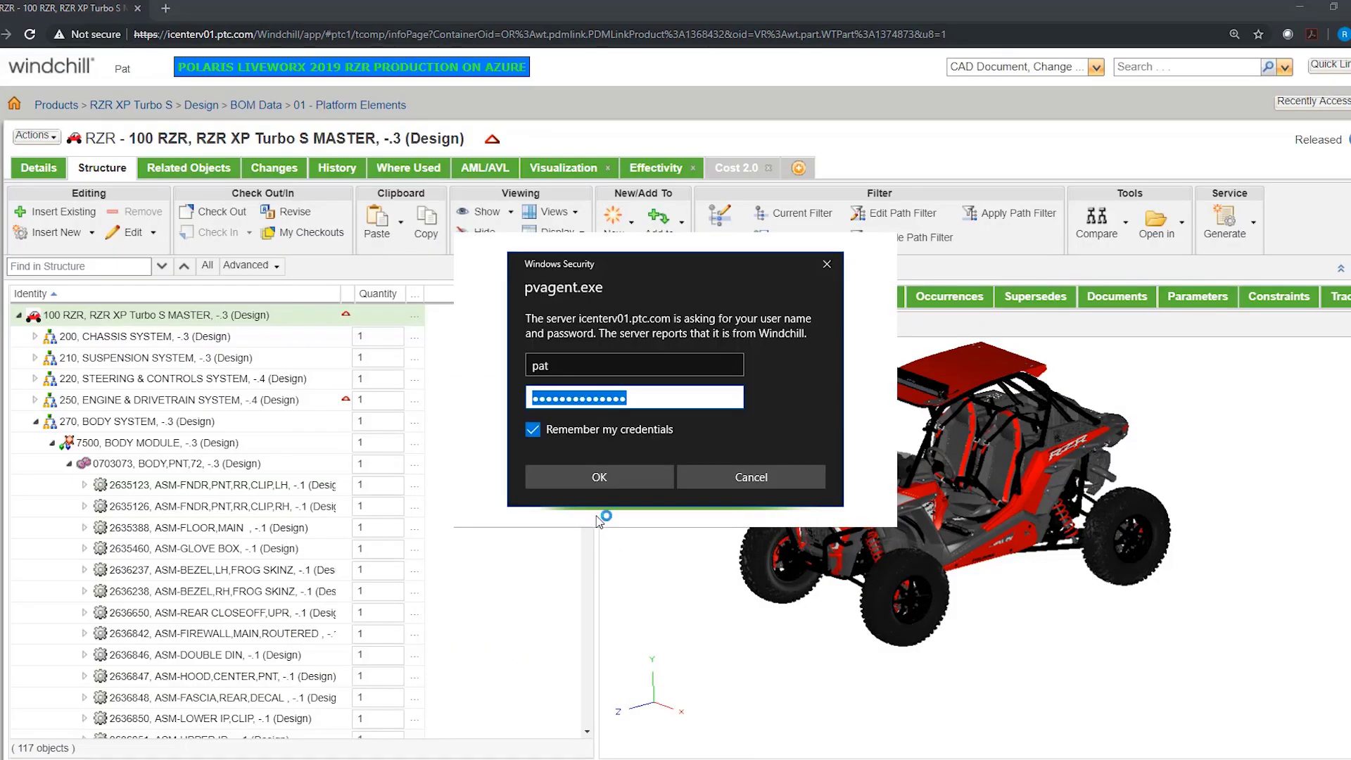
key(Return)
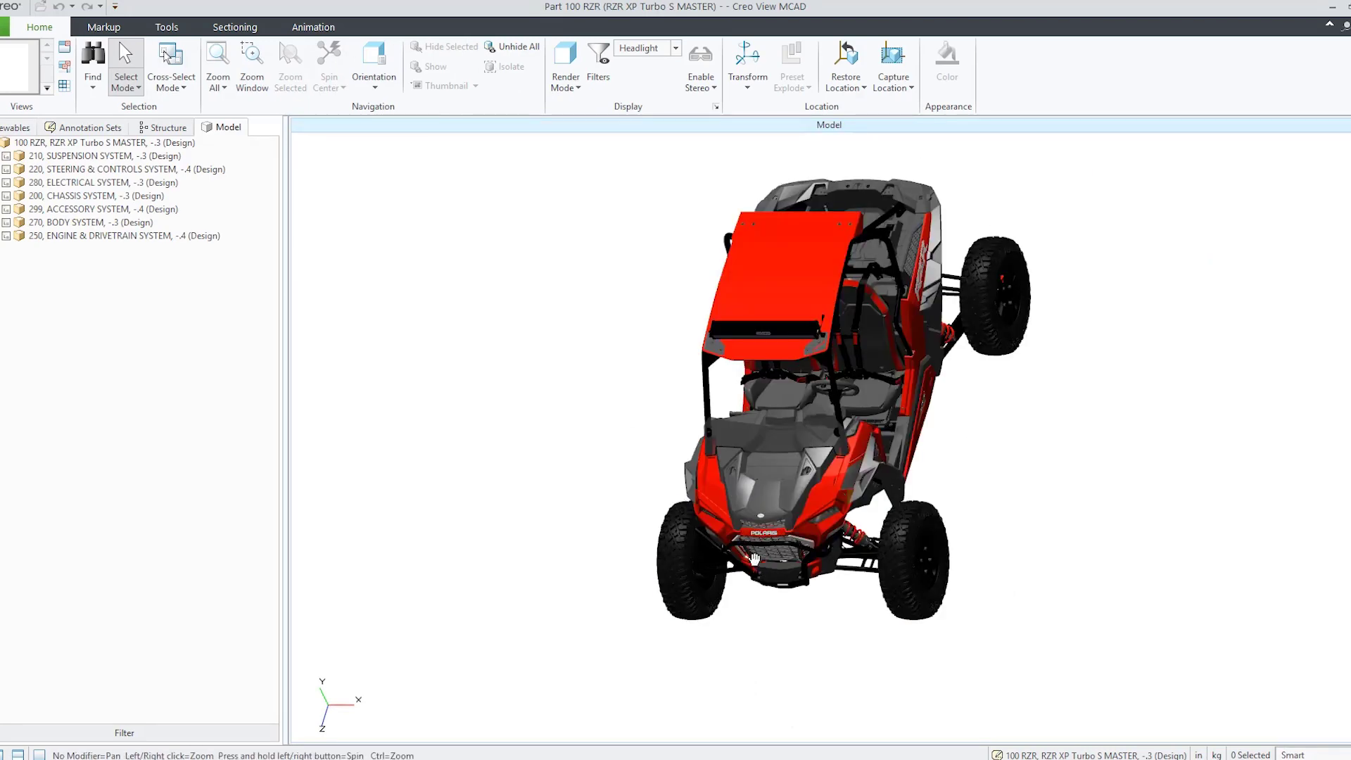
Orbit the vehicle to a higher front view and set up an augmented reality ground plane
drag(754, 559, 941, 399)
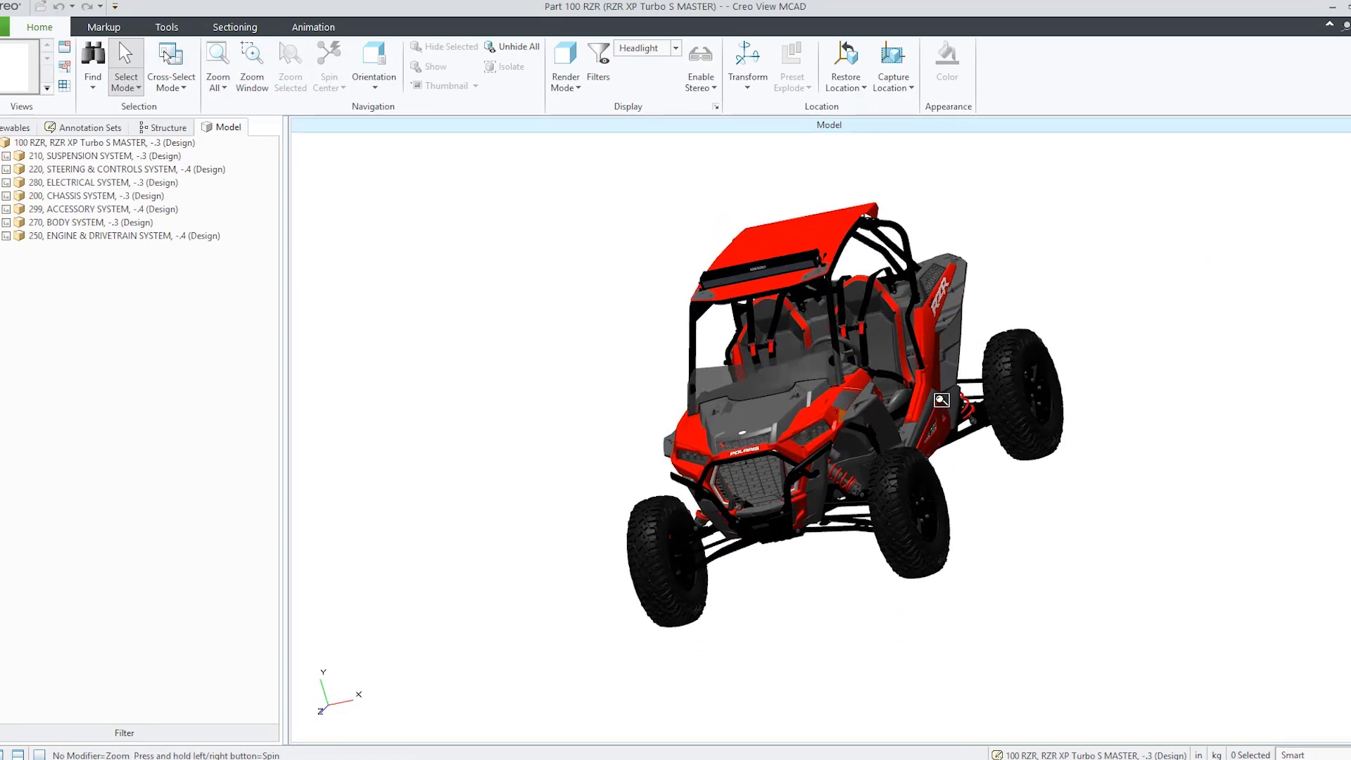
scroll(942, 399, up, 5)
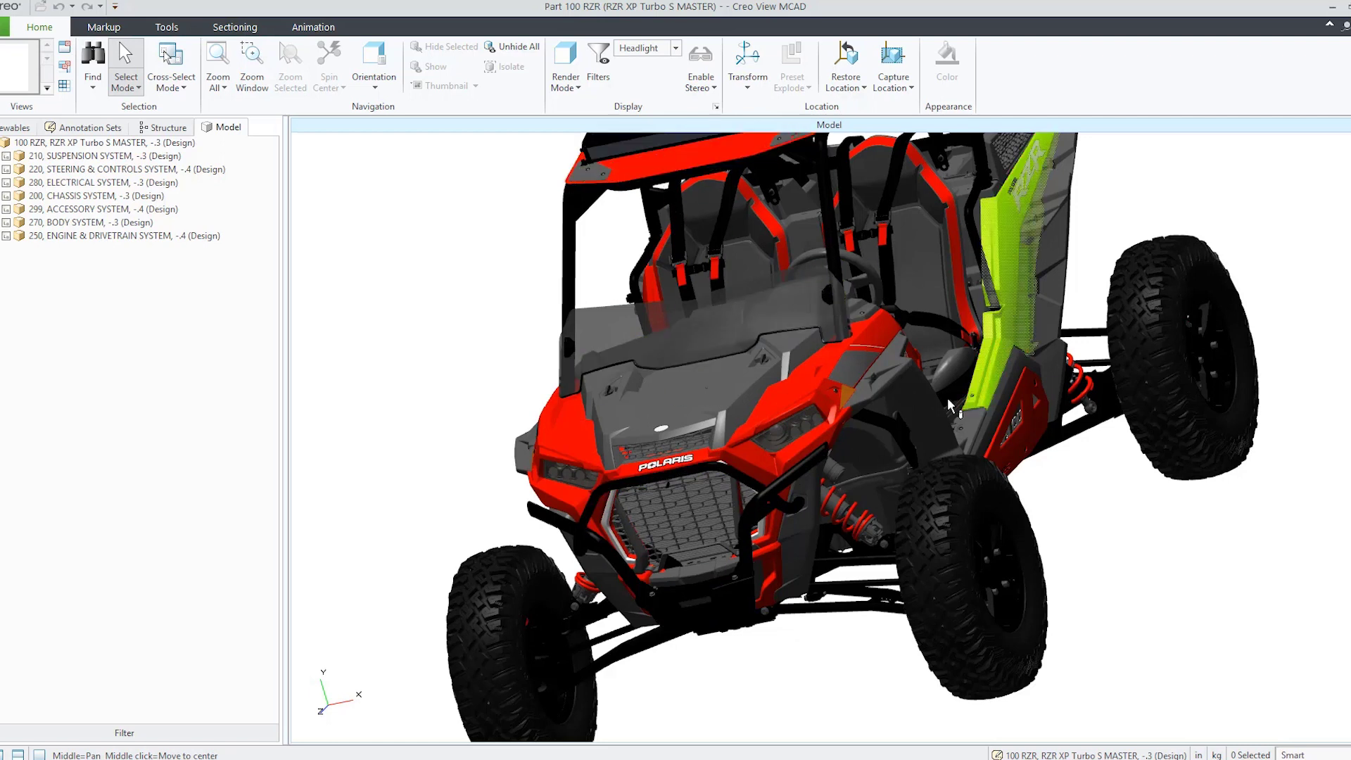
scroll(947, 398, down, 3)
drag(1062, 458, 1013, 525)
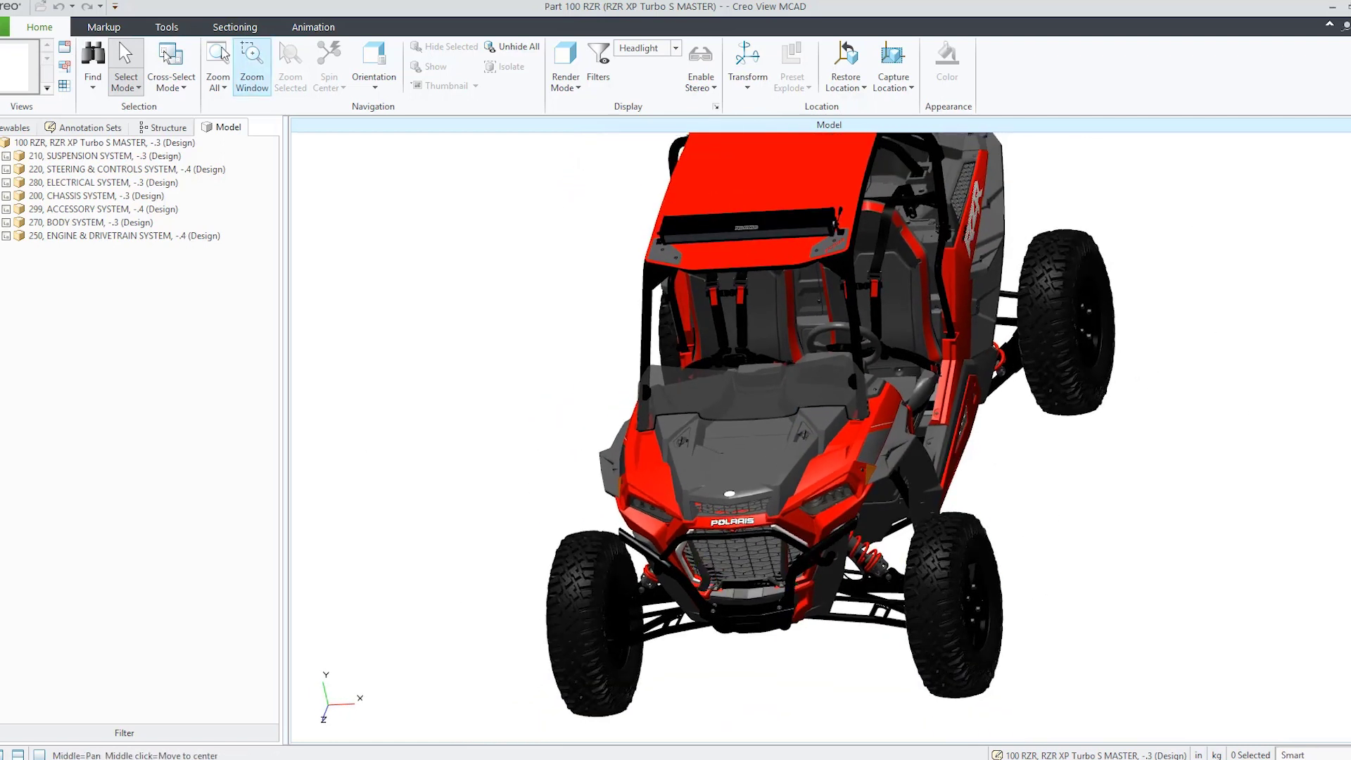
click(167, 27)
click(347, 56)
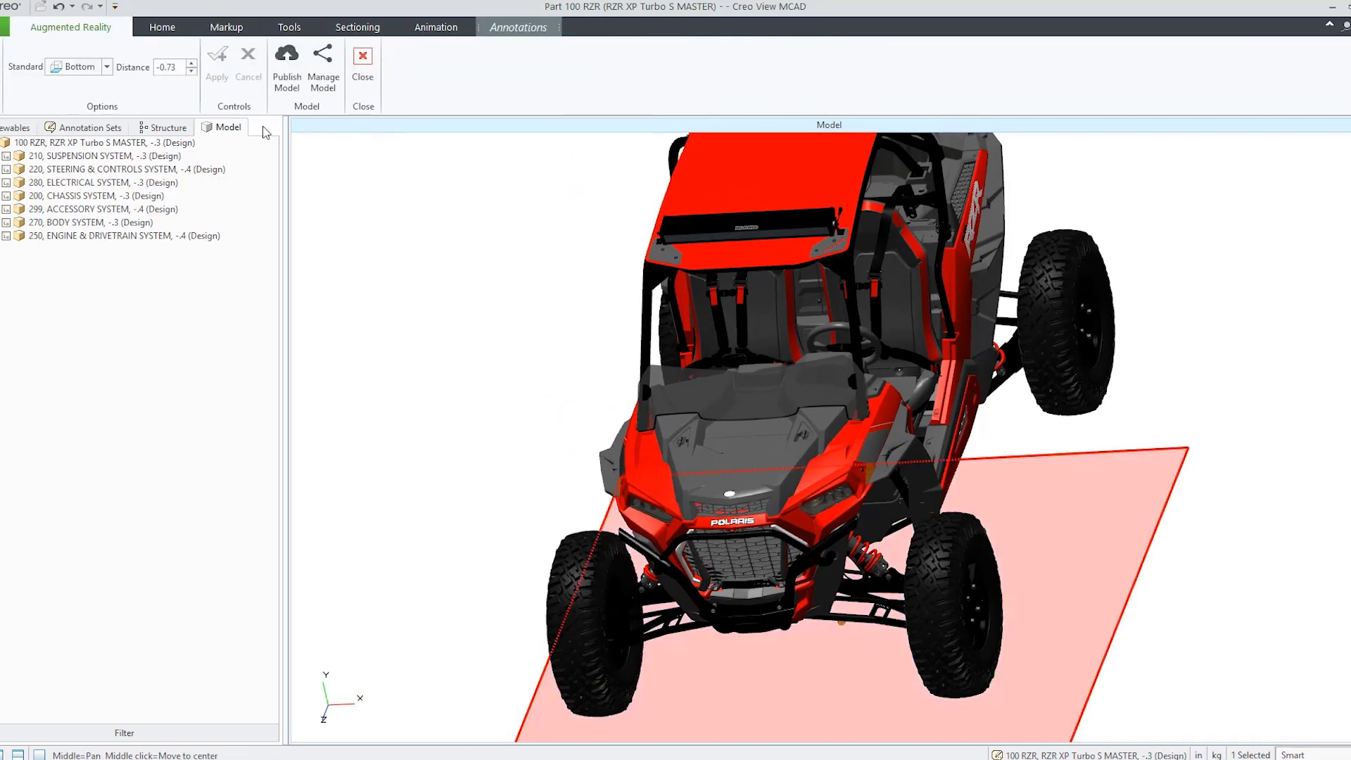
Reorient the ground plane under the wheels, adjust its distance, and apply it as the target
click(585, 543)
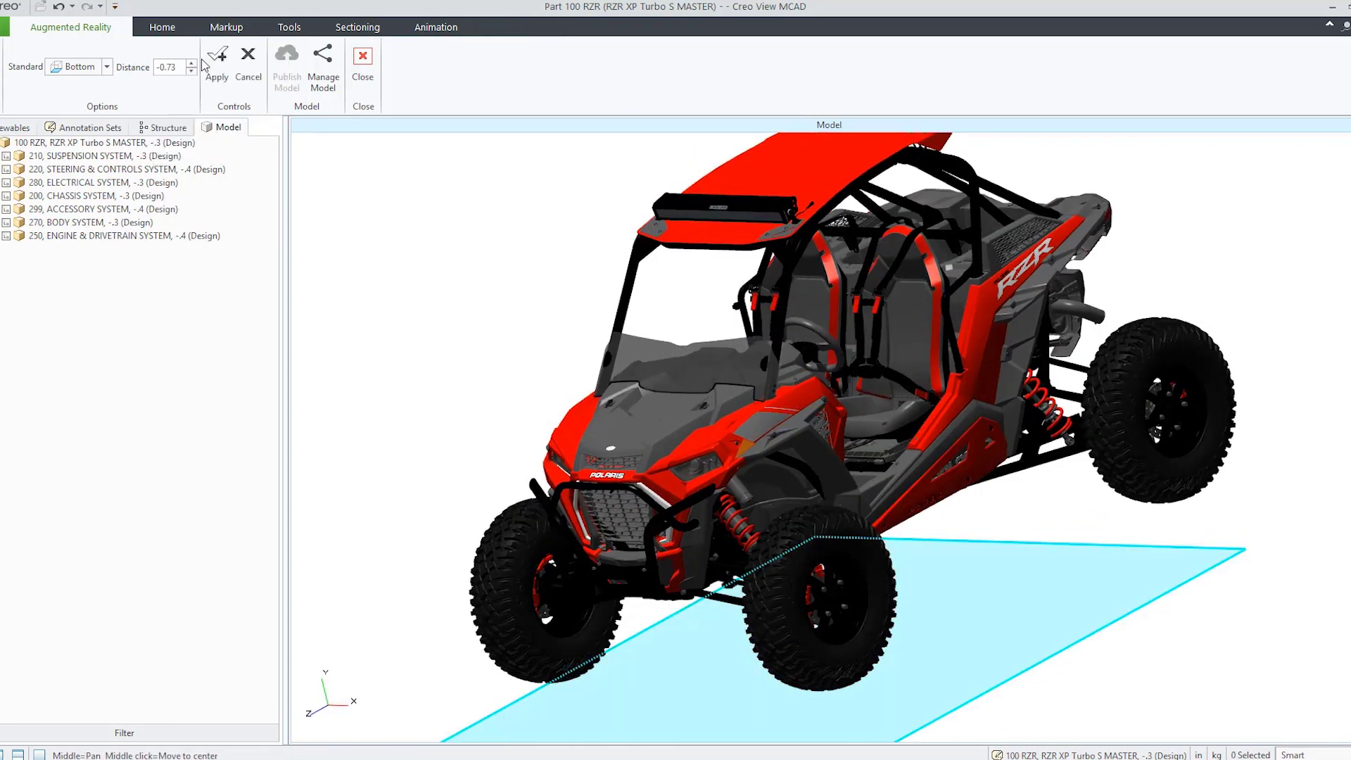
click(191, 63)
click(191, 71)
click(218, 56)
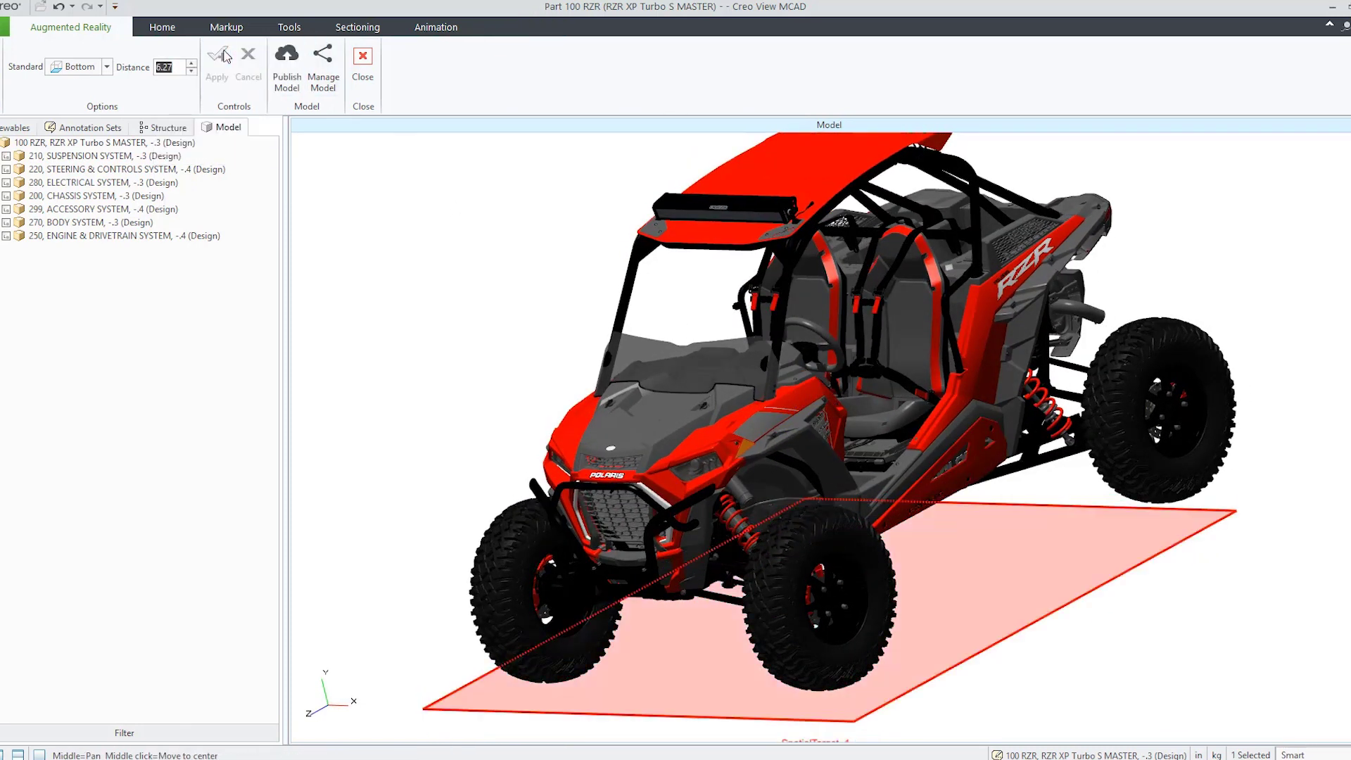
Publish the model as a High-quality experience to PTC Demo 1
click(292, 70)
click(768, 472)
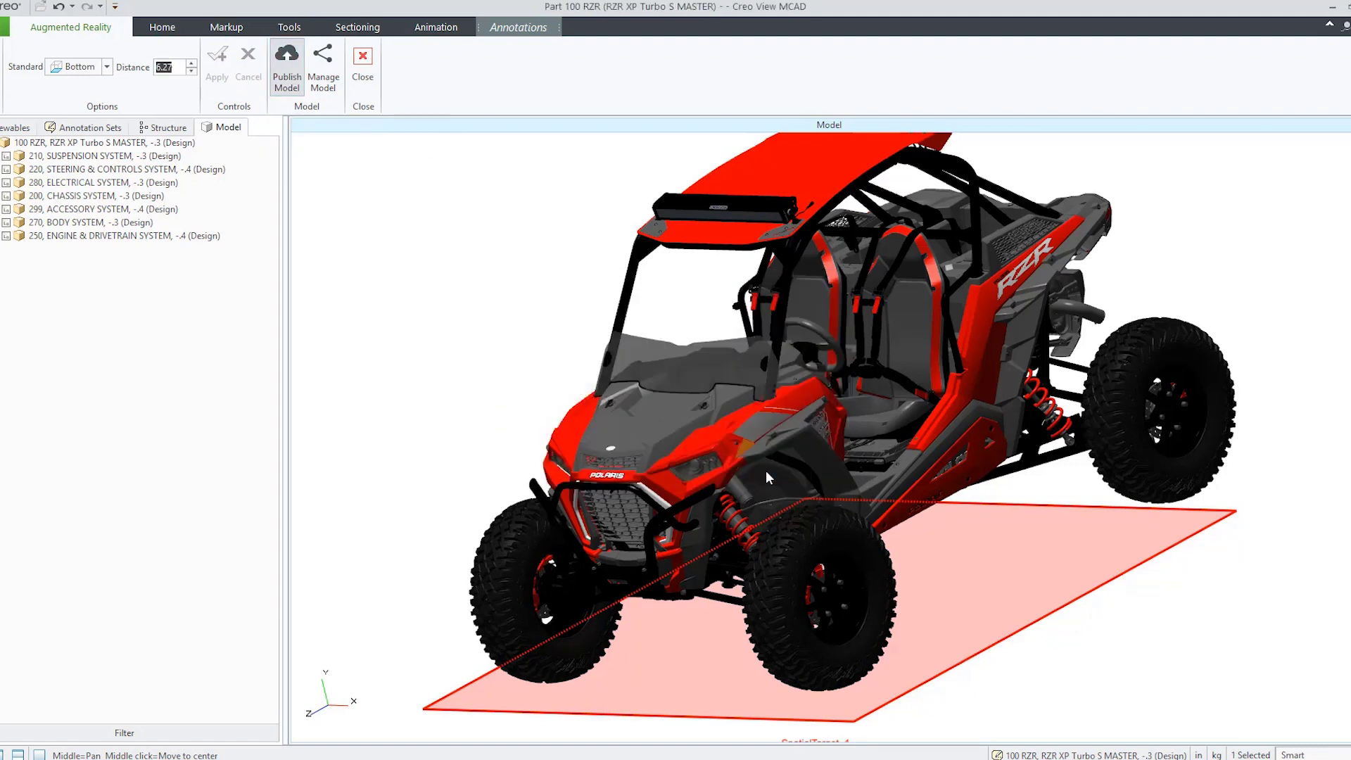
key(Return)
click(780, 364)
click(783, 385)
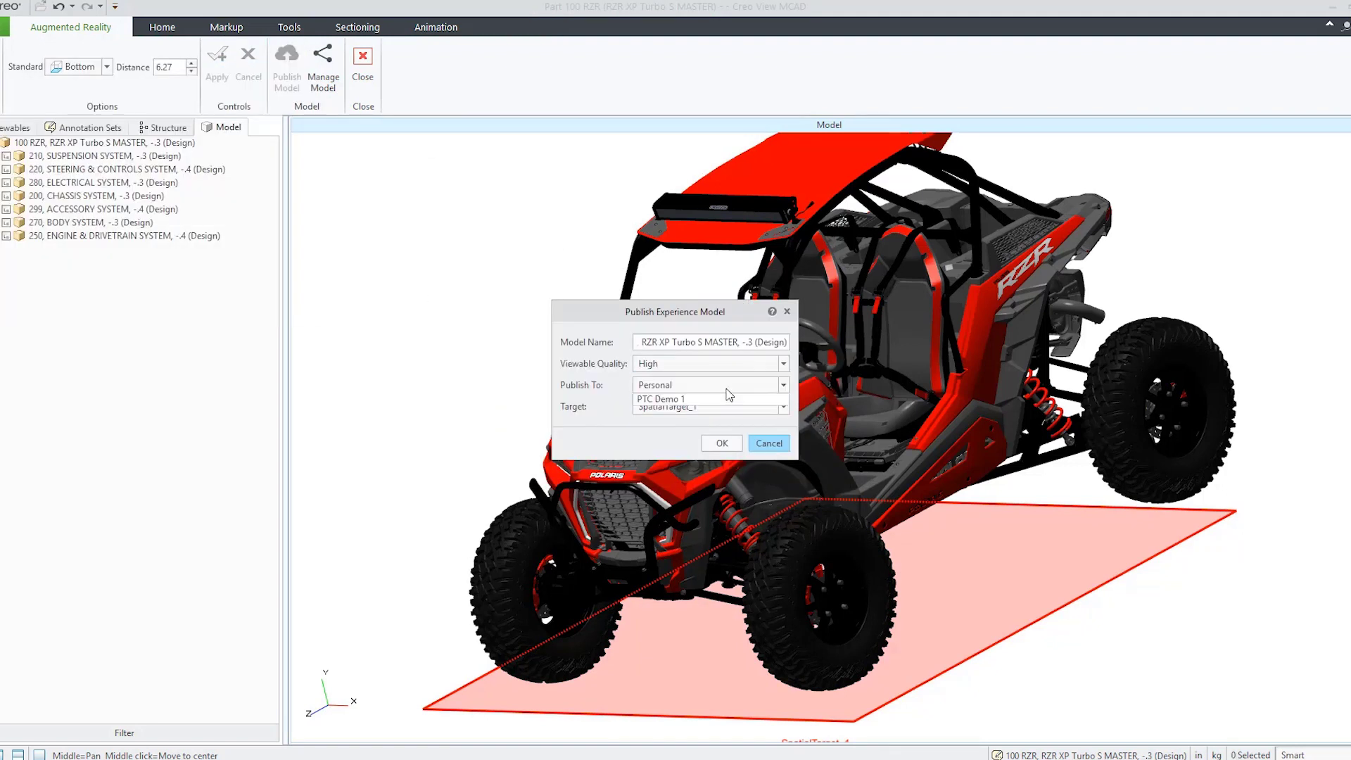
click(724, 397)
click(731, 443)
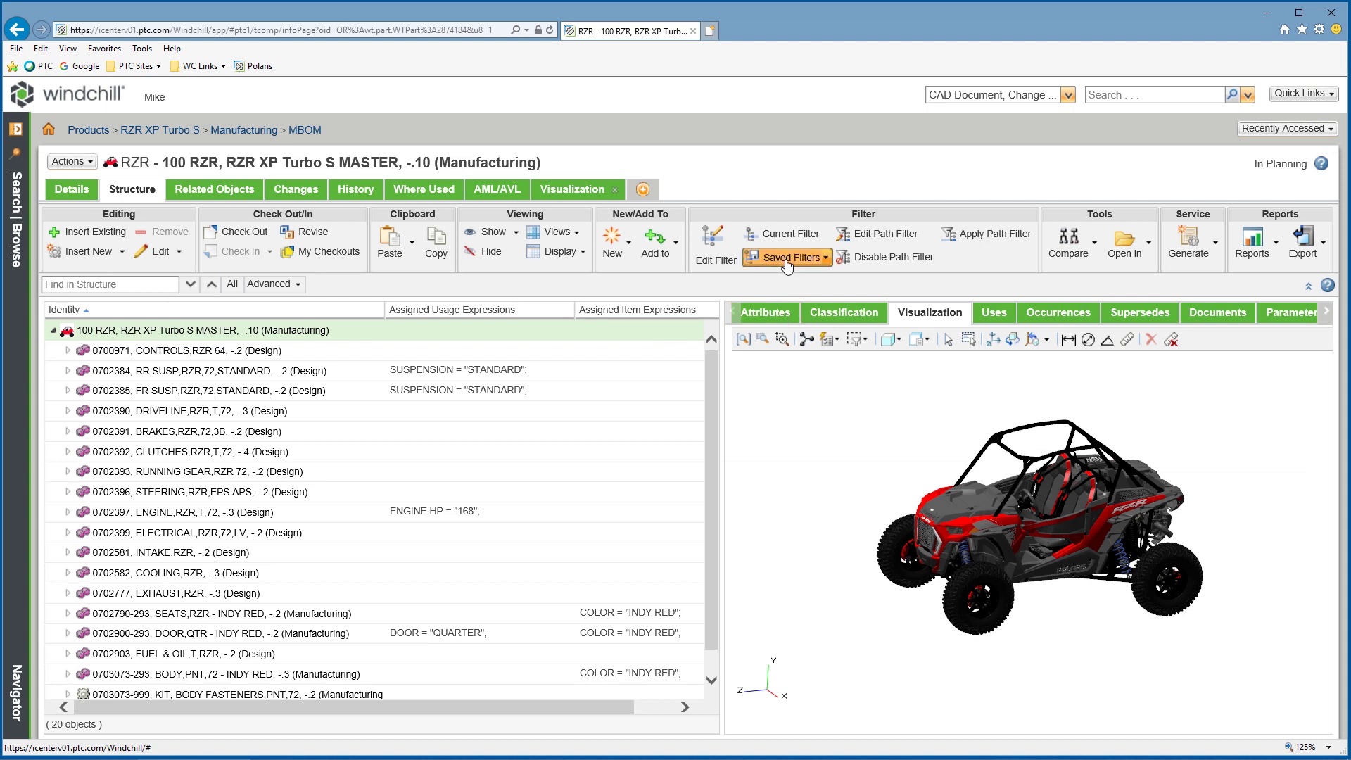
Apply 02 - Latest - Manufacturing View, turn the vehicle to Right view, and show default work instructions
click(786, 257)
click(798, 322)
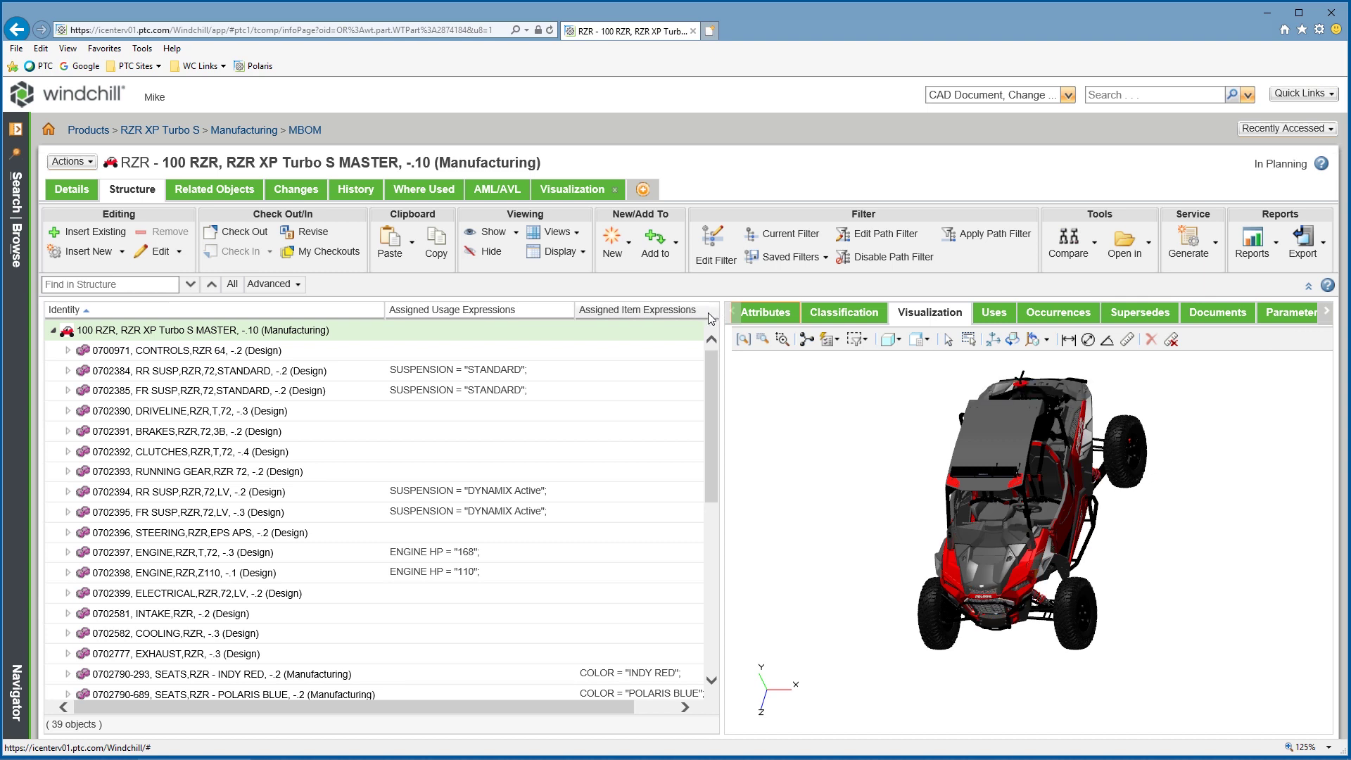
click(927, 339)
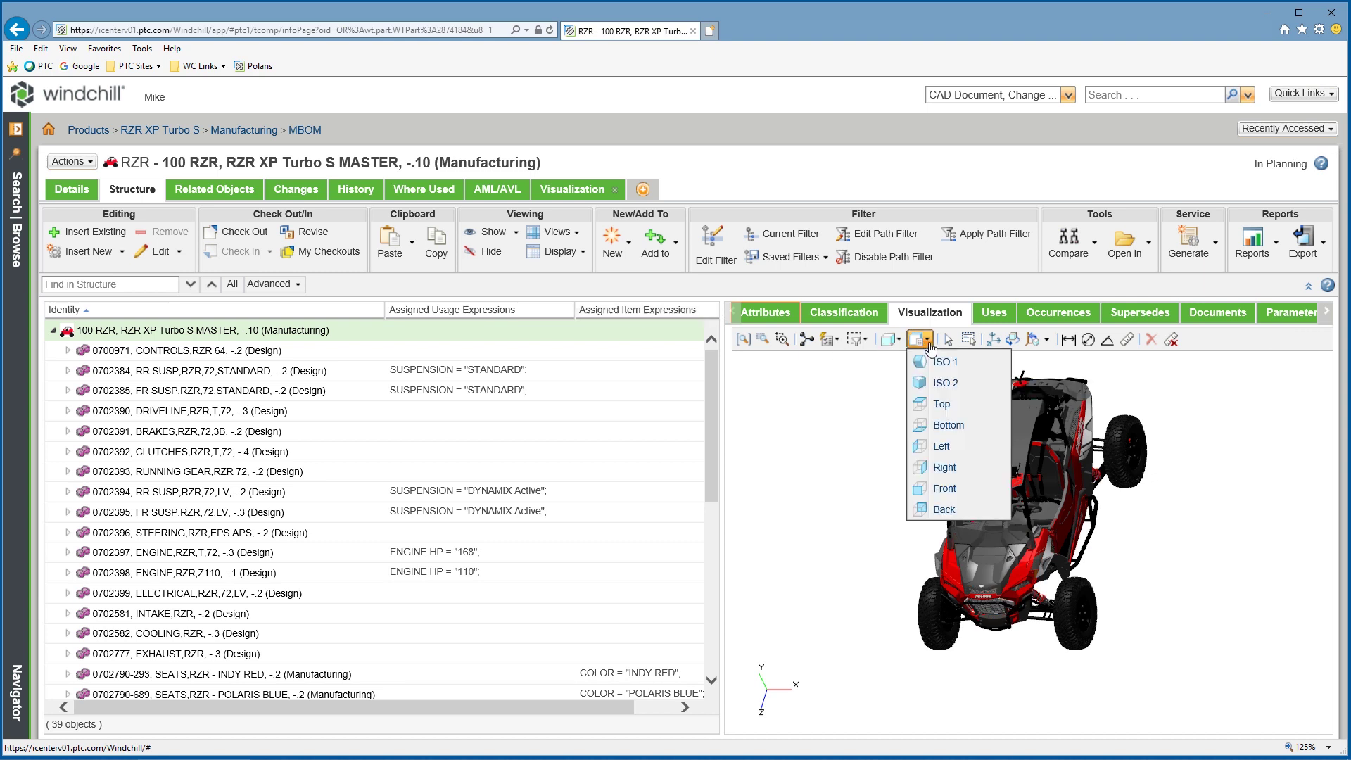
click(945, 468)
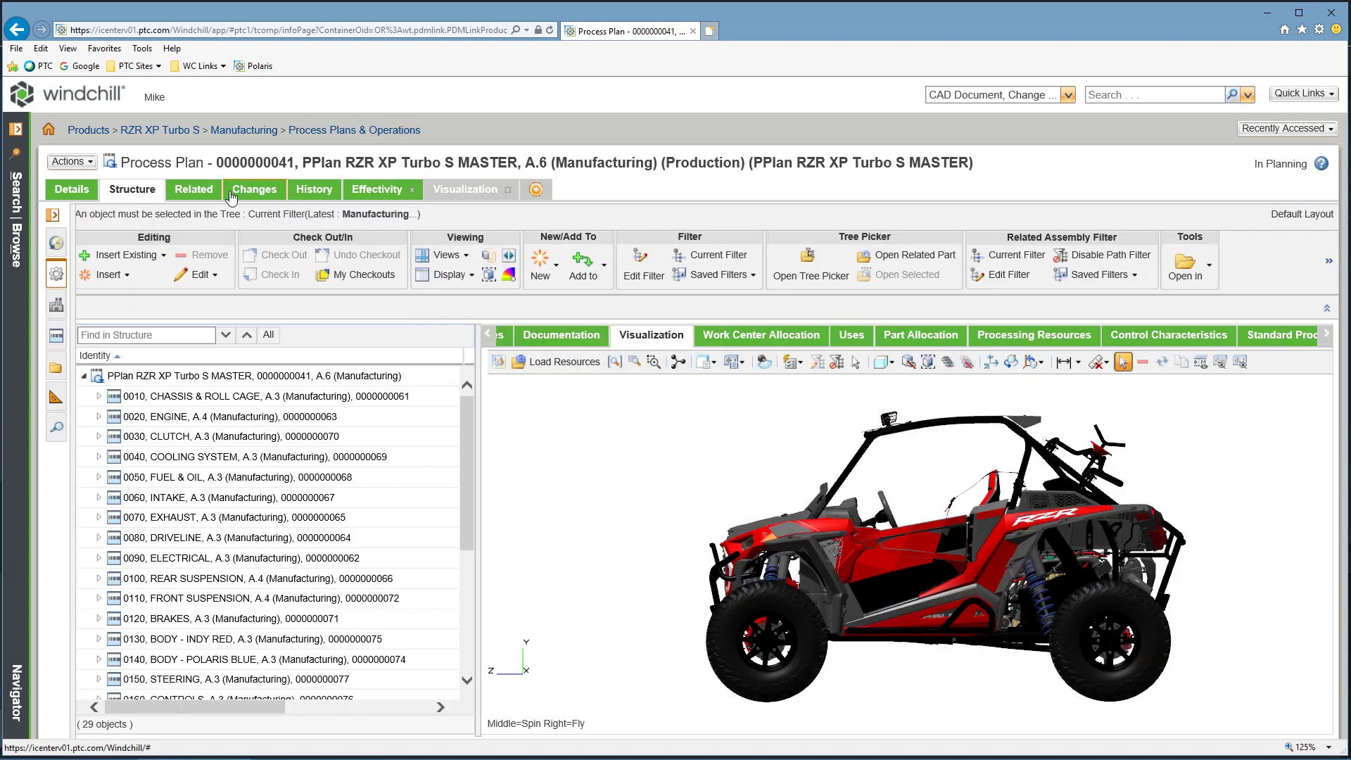
click(70, 161)
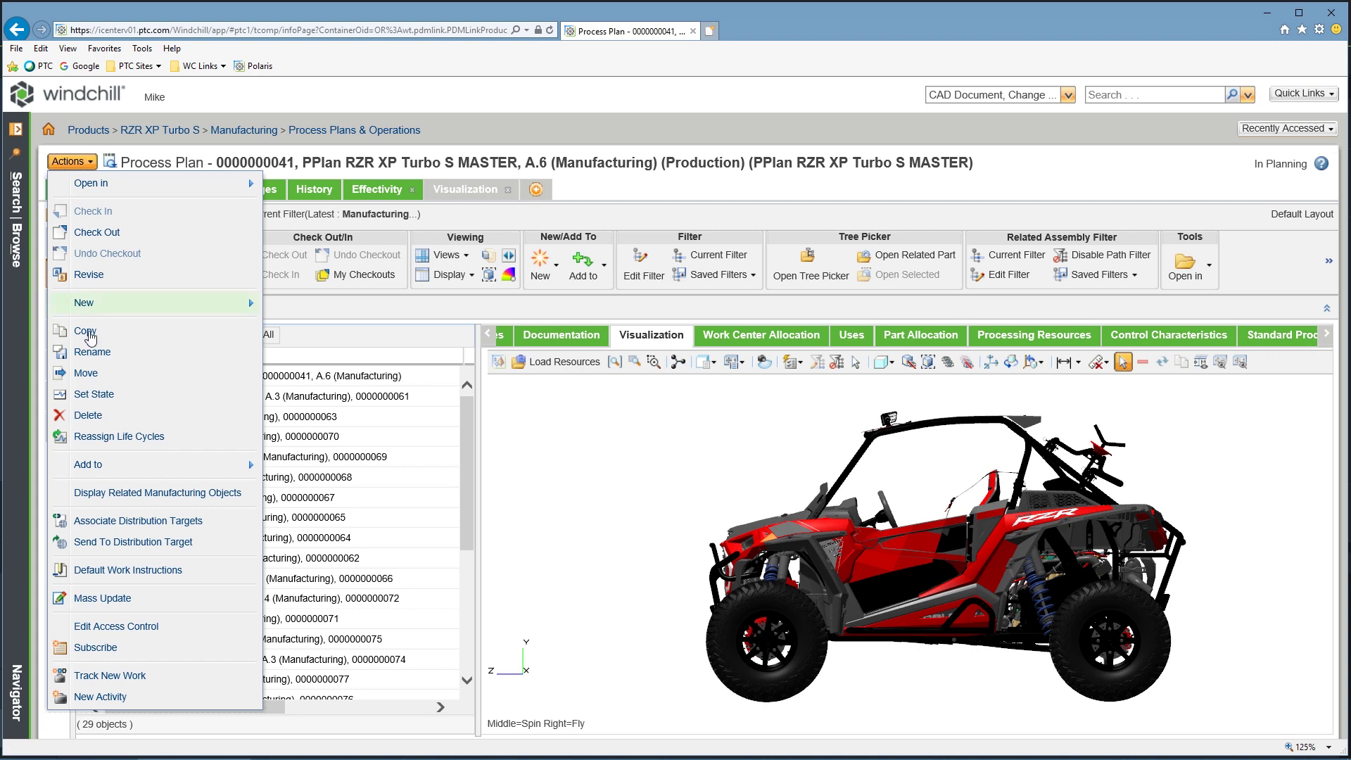
click(128, 570)
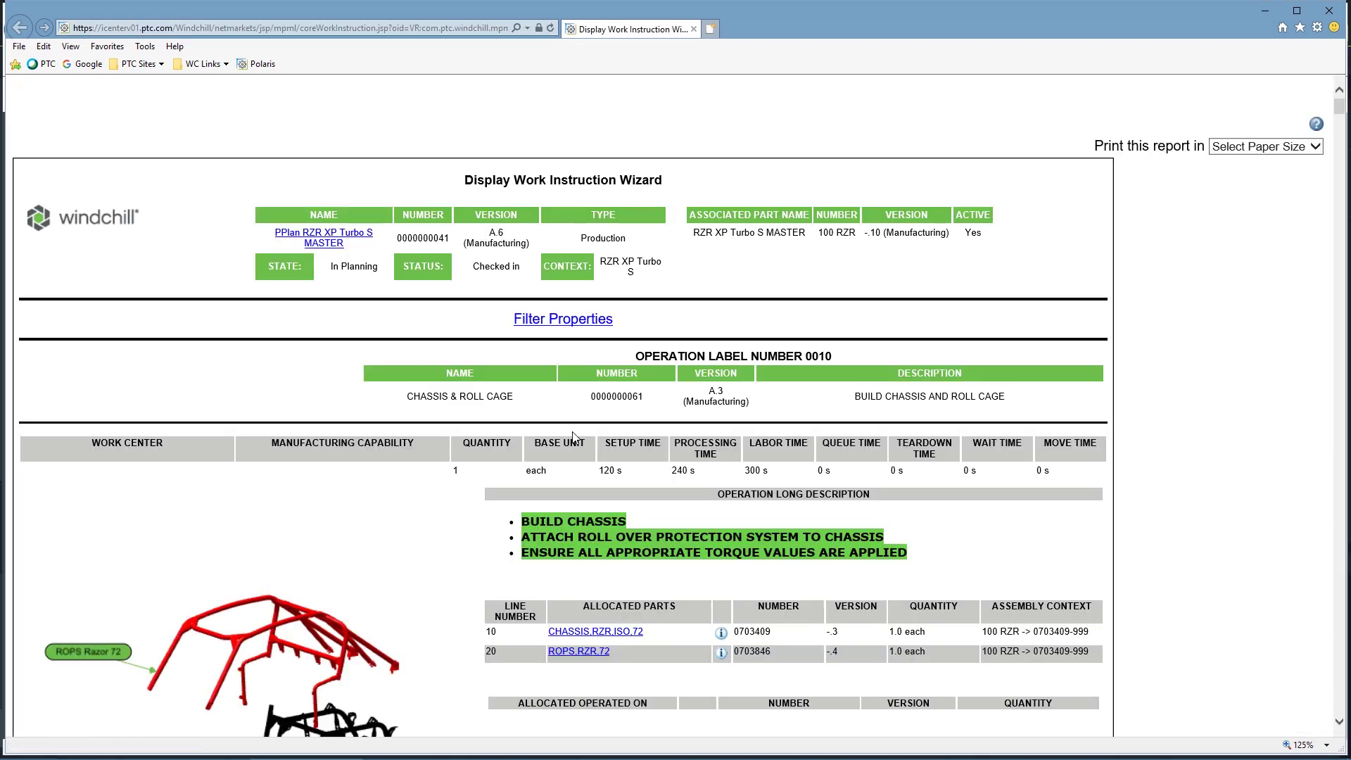
Scroll the work instruction report past the engine, clutch, fuel and exhaust operations to 0110 Front Suspension
scroll(573, 437, down, 15)
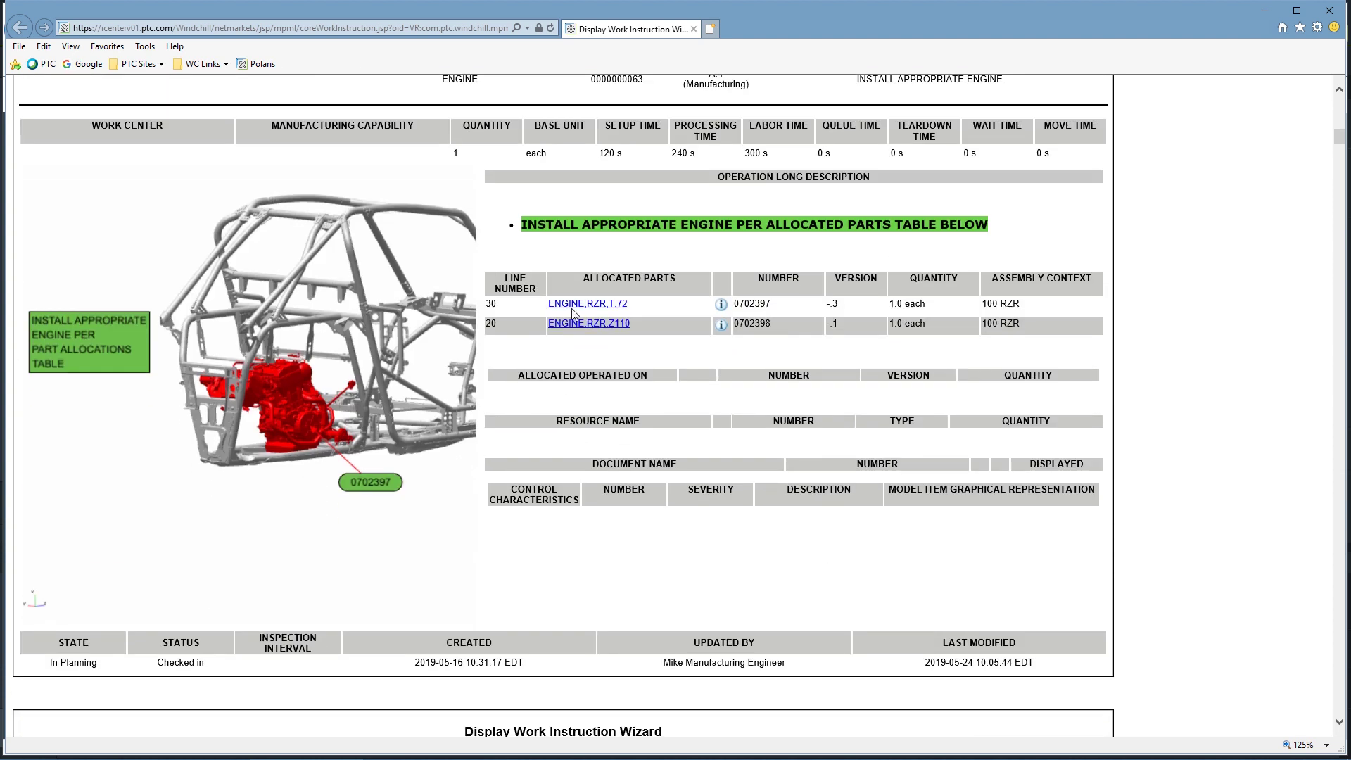
scroll(661, 307, down, 20)
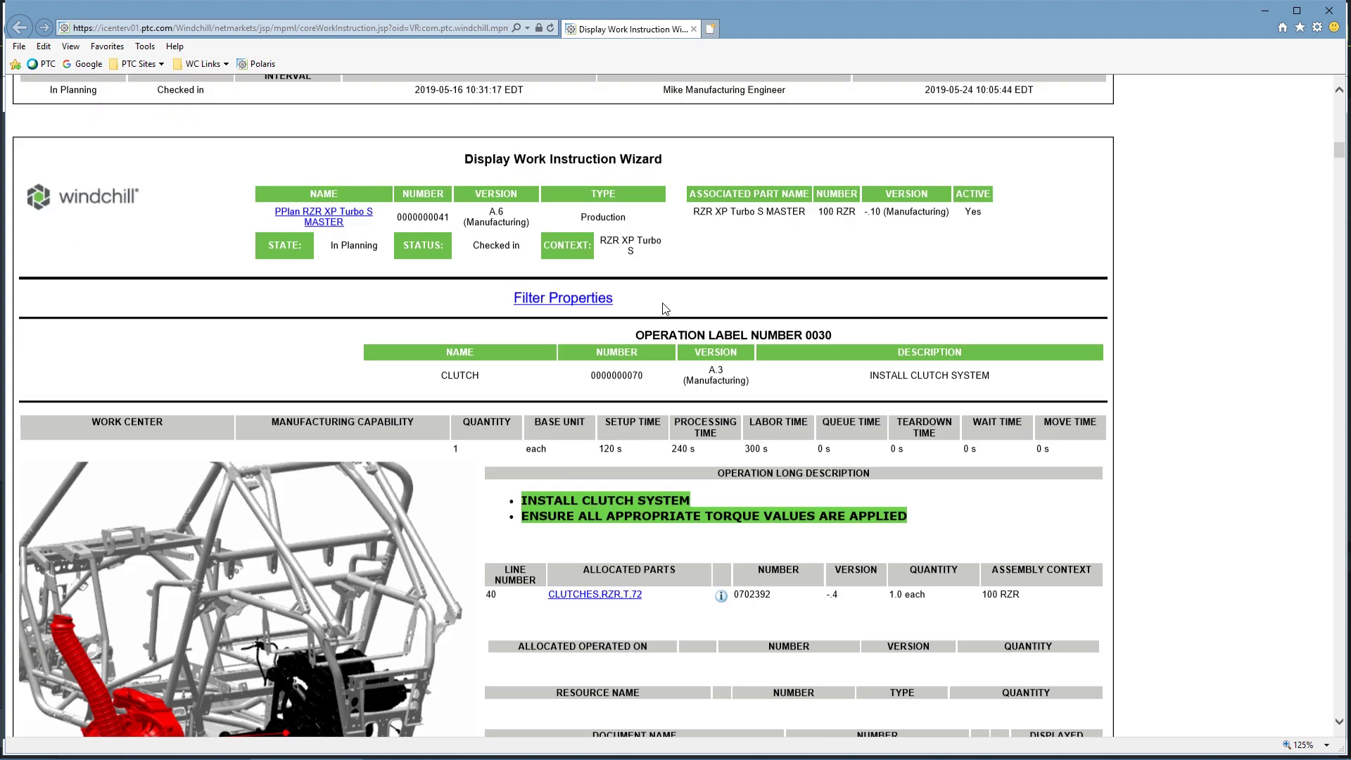
scroll(661, 307, down, 20)
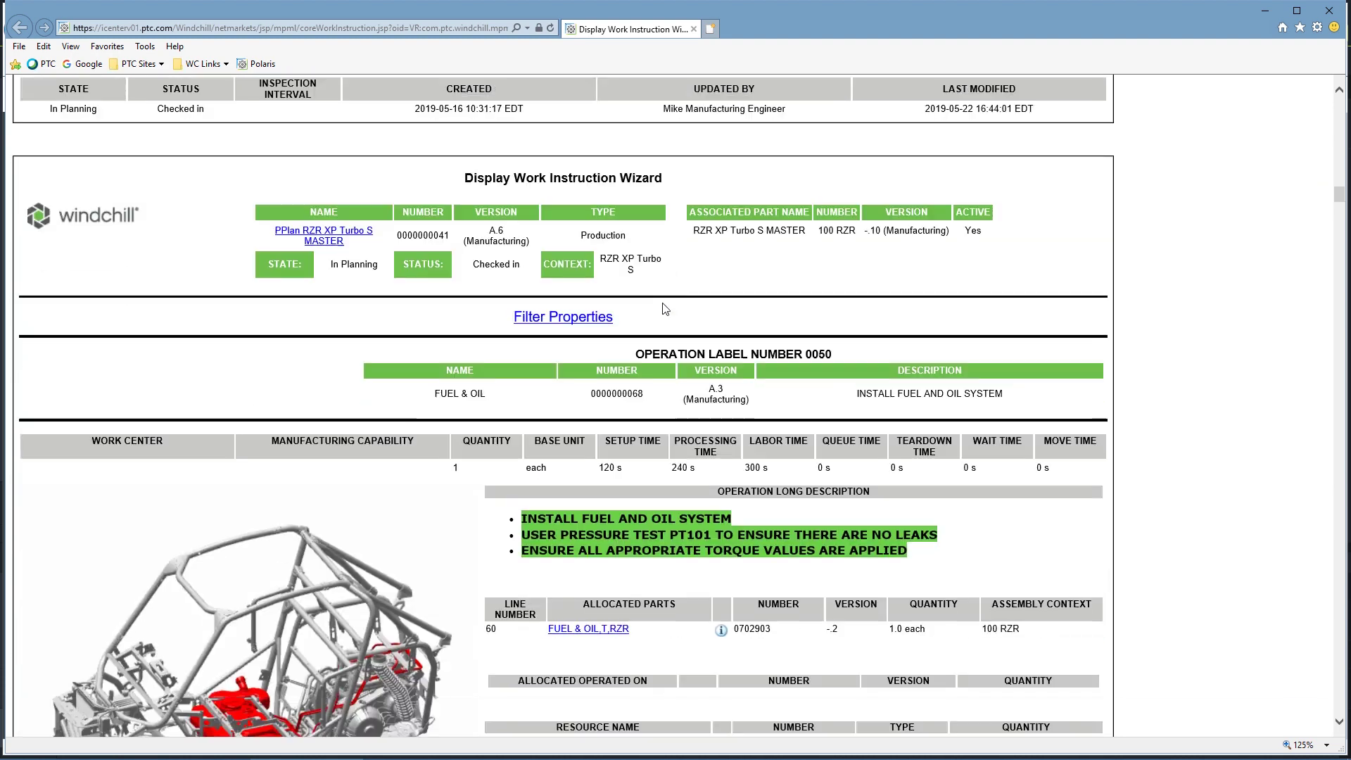
scroll(665, 309, down, 20)
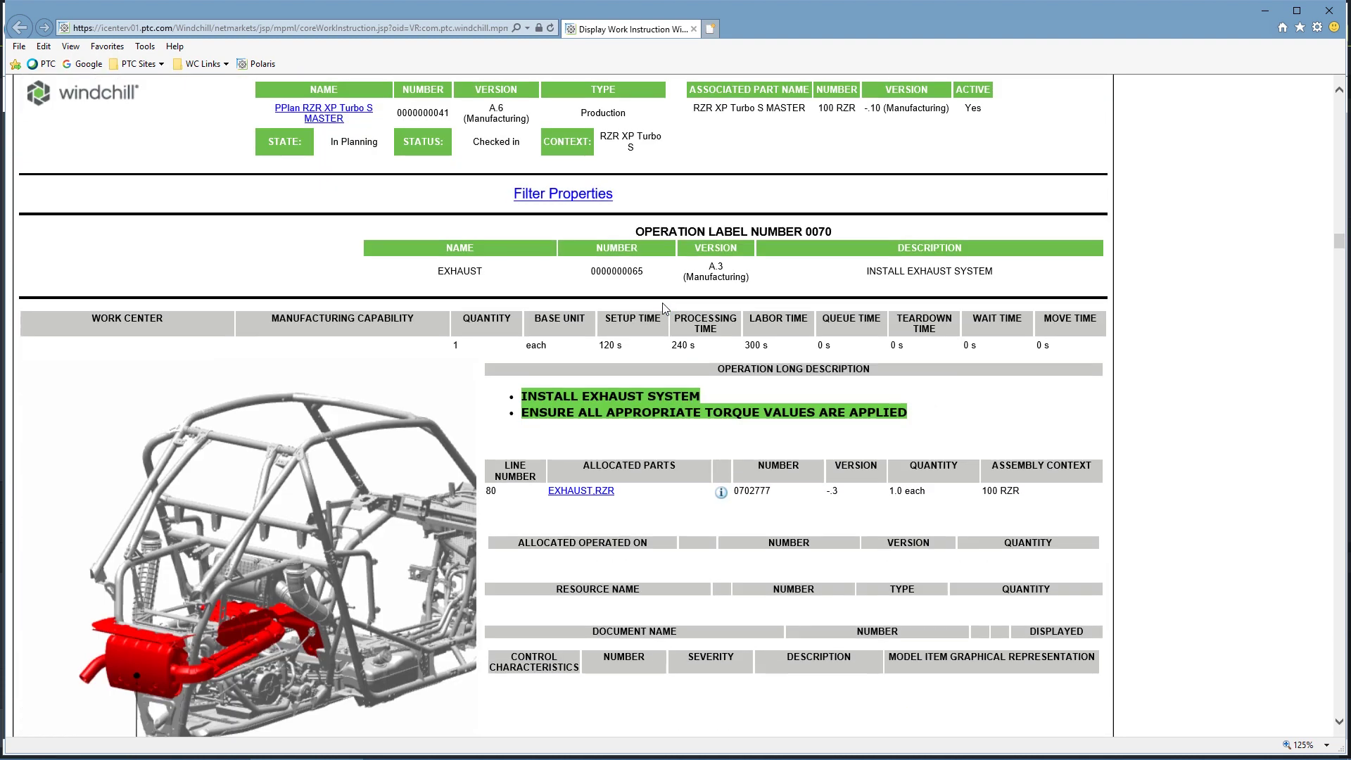
scroll(665, 309, down, 20)
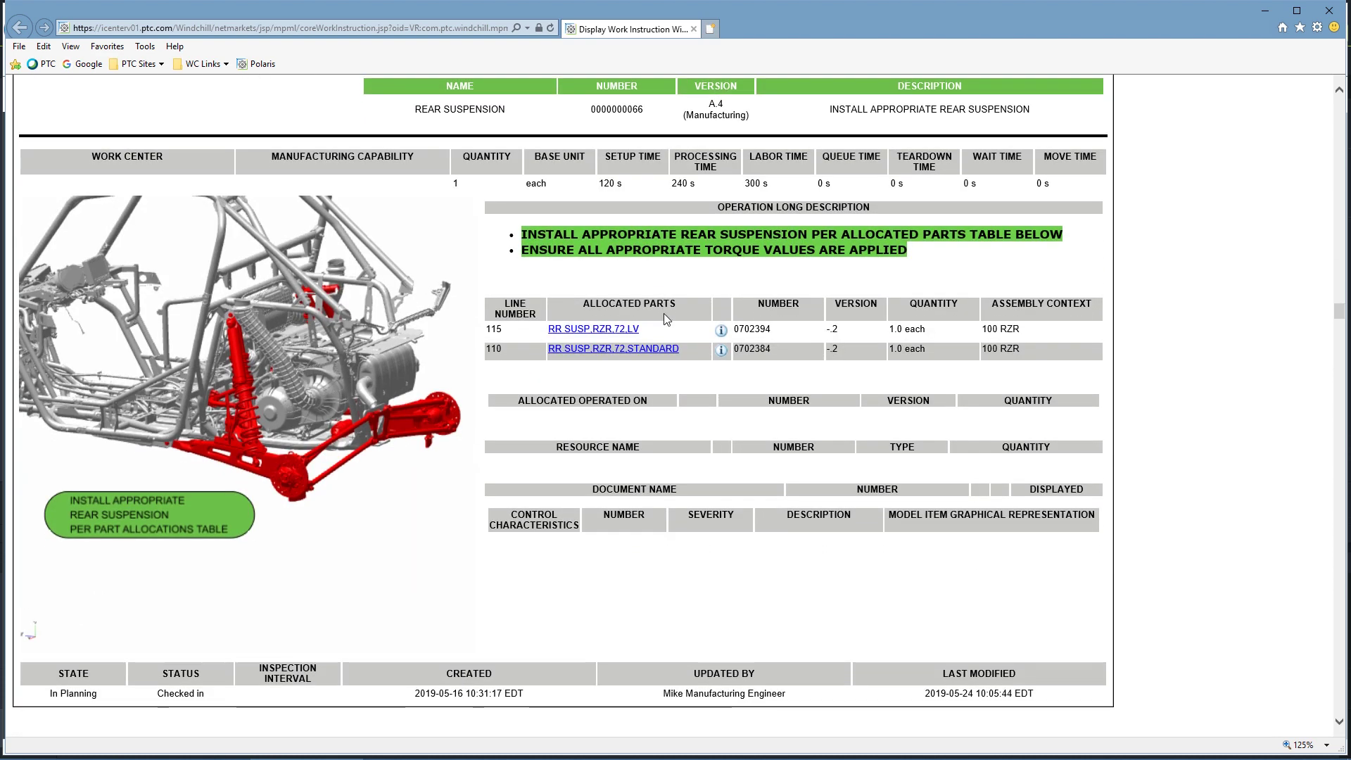
scroll(664, 314, down, 10)
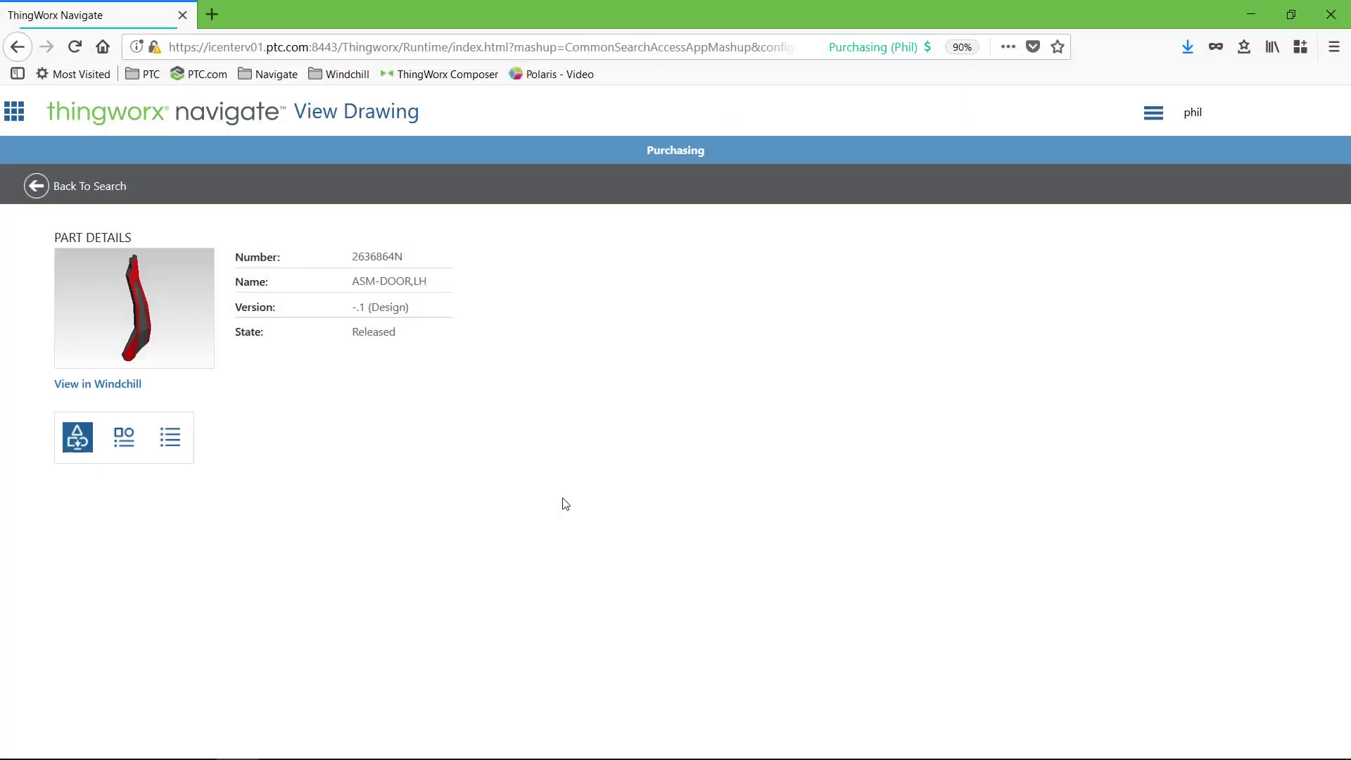
Open the door assembly's drawing PDF and scroll through it
click(710, 527)
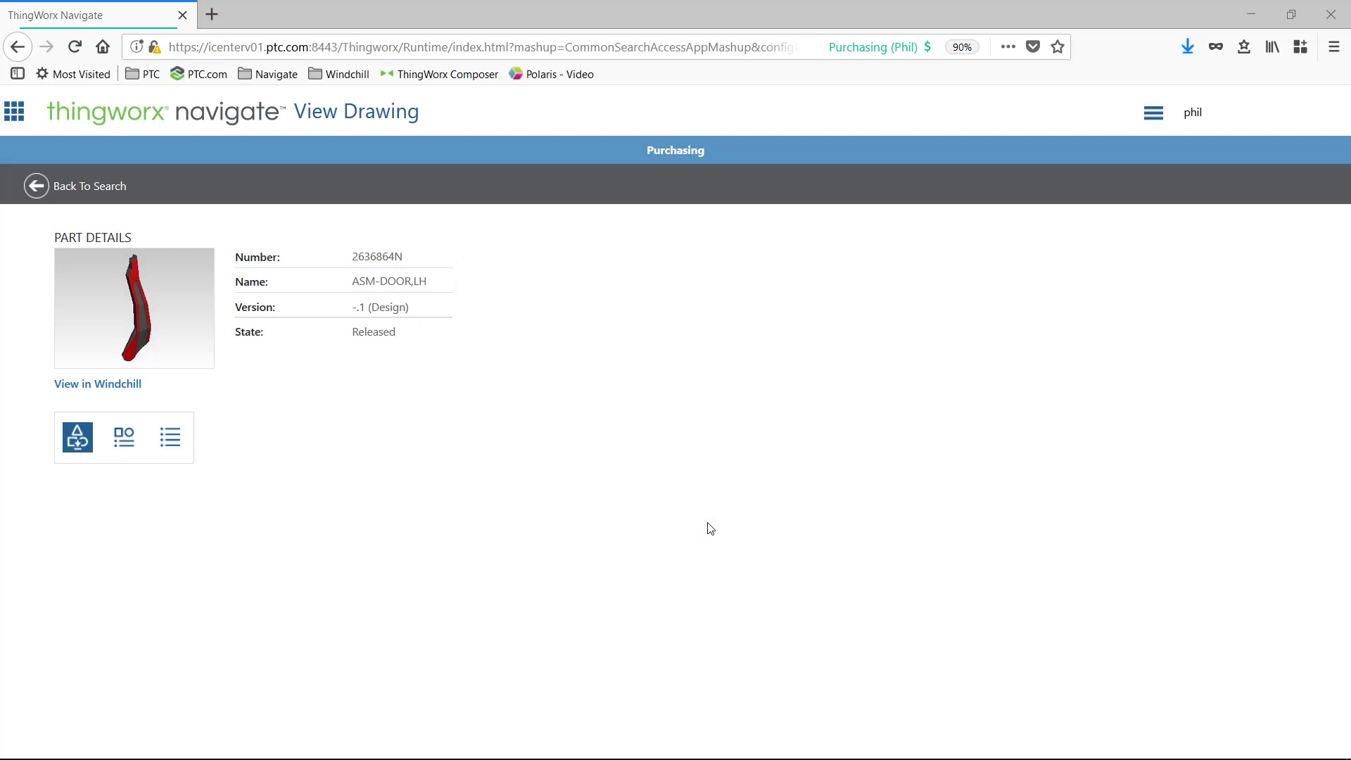
scroll(706, 522, down, 3)
scroll(706, 521, up, 3)
Show the door assembly's parts list, filter it by 'SKIN' and select DOOR SKIN, LH
click(126, 442)
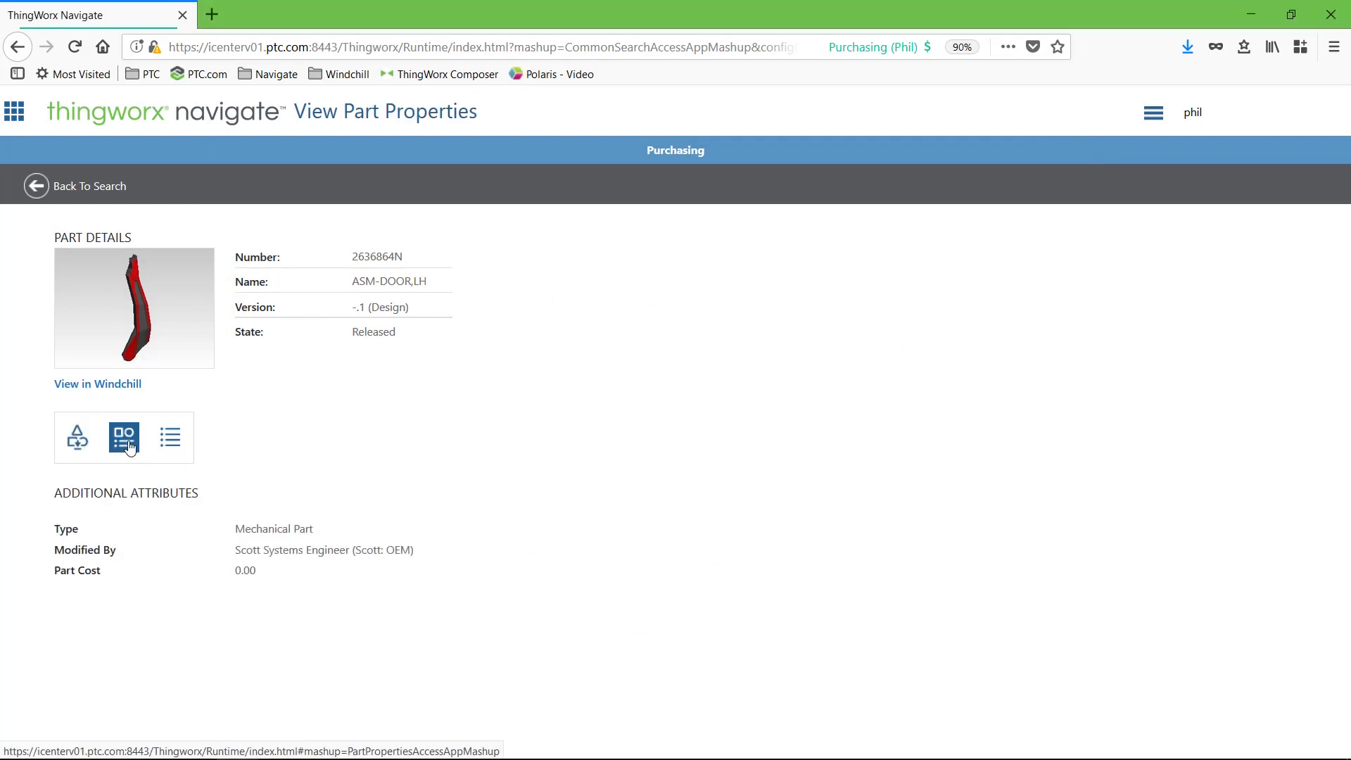
click(167, 449)
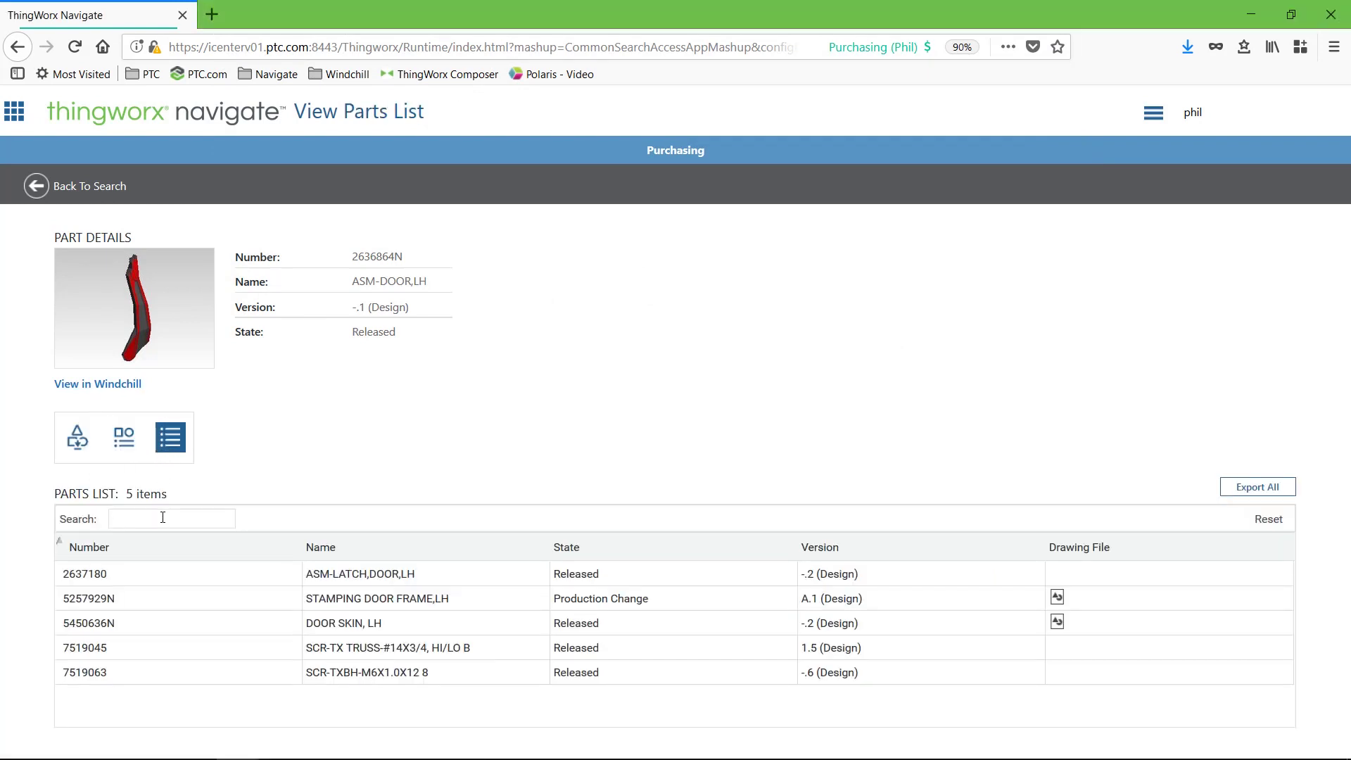
click(163, 517)
text(SKIN)
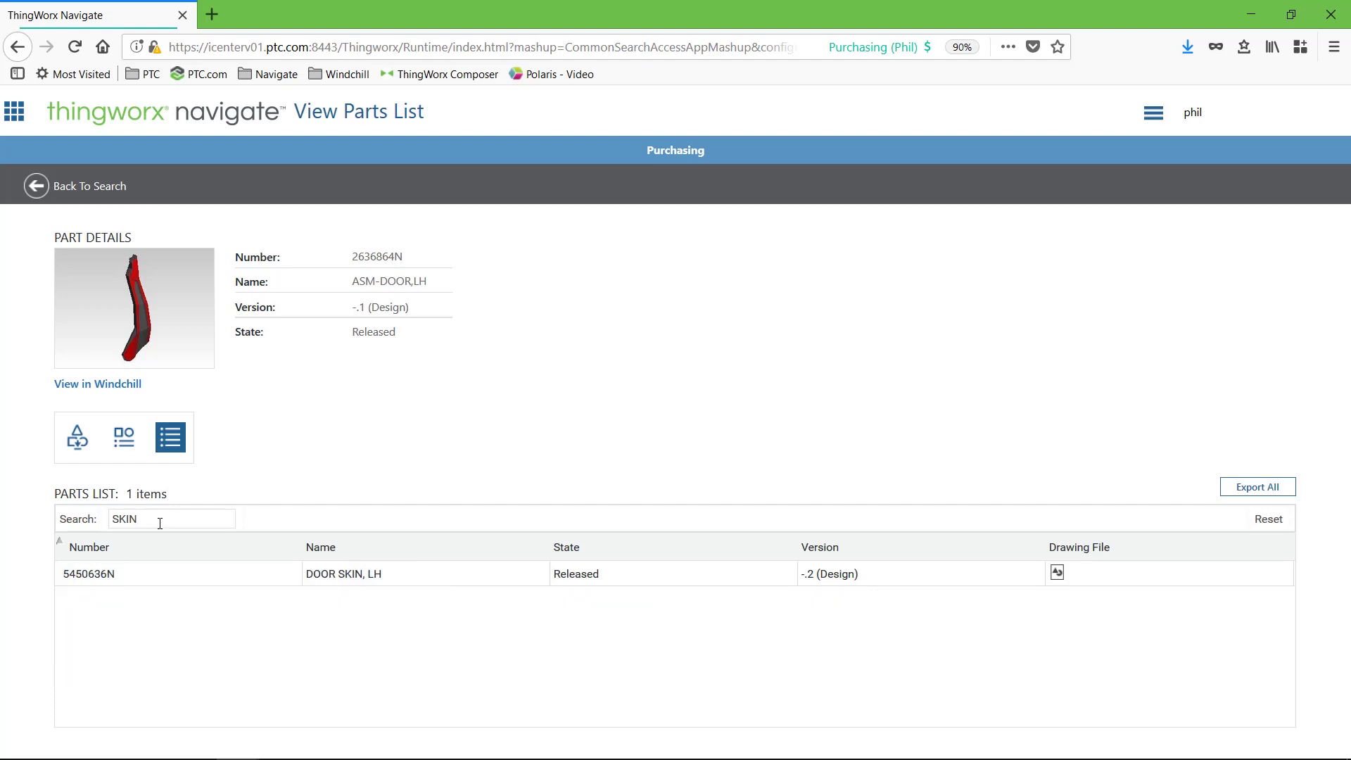
click(158, 577)
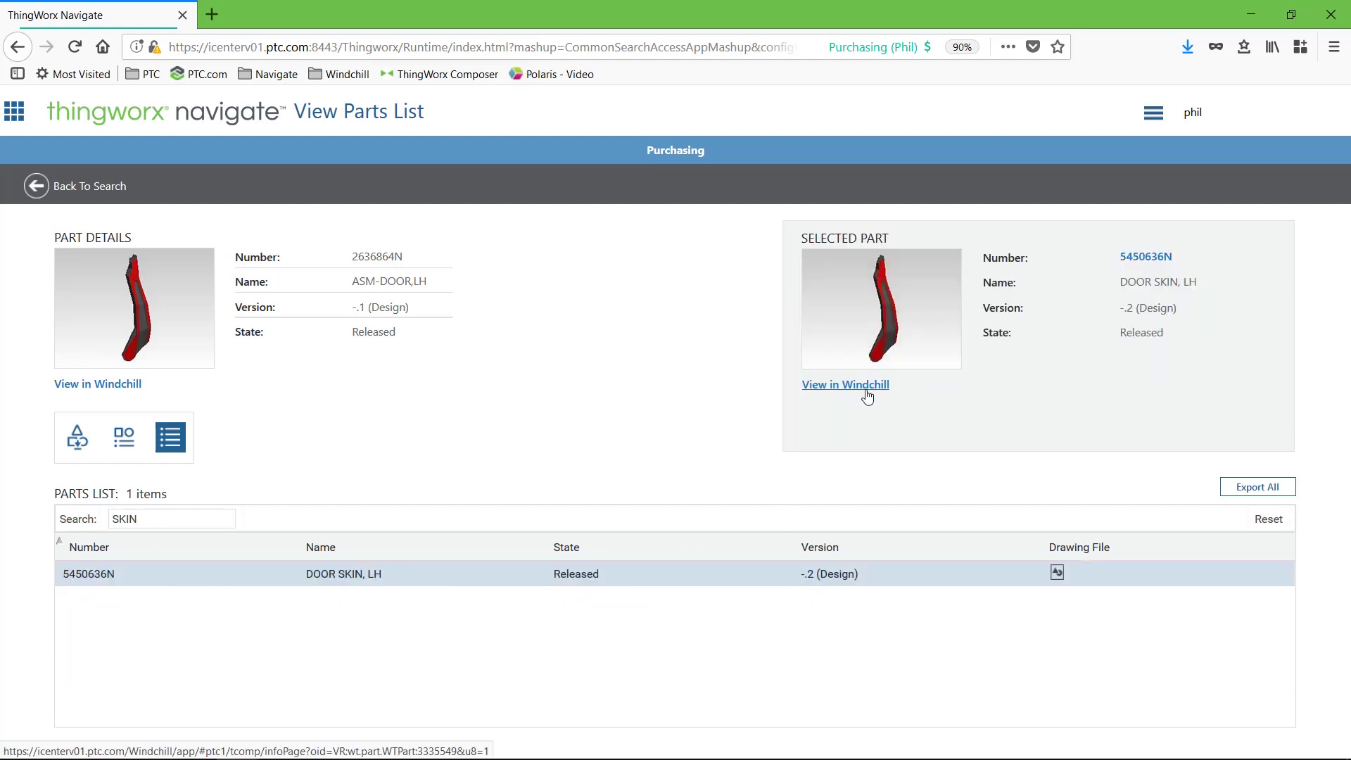
View and close the DOOR SKIN, LH drawing PDF, then reset the filter and export all parts
click(1057, 572)
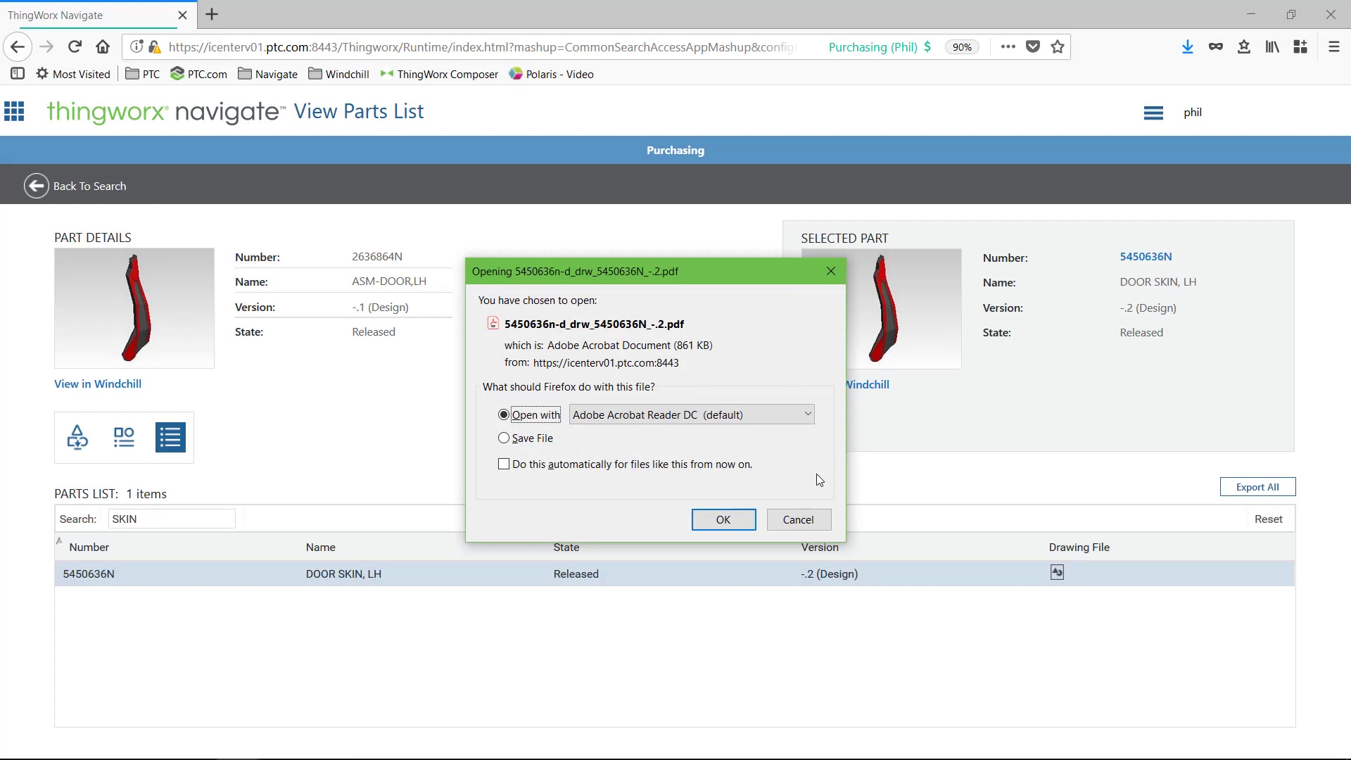
click(729, 522)
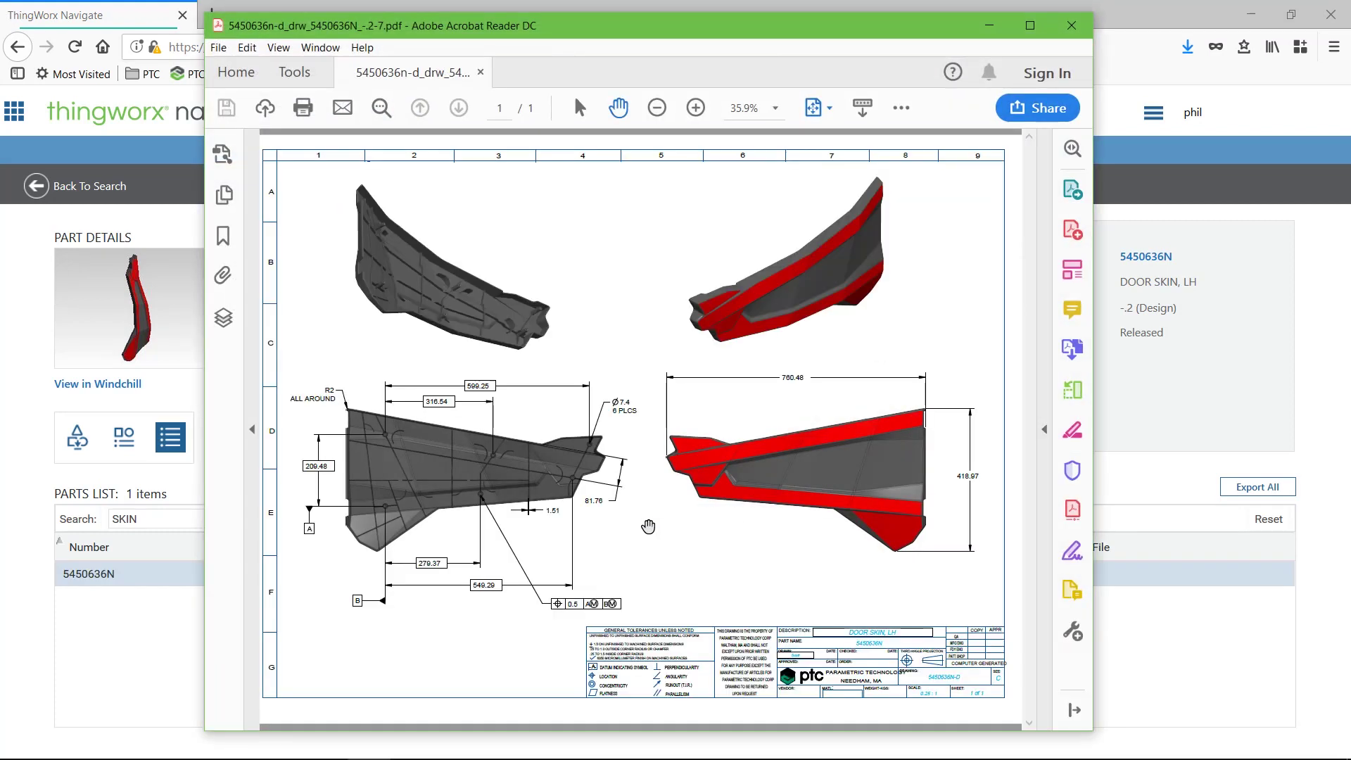
key(alt+F4)
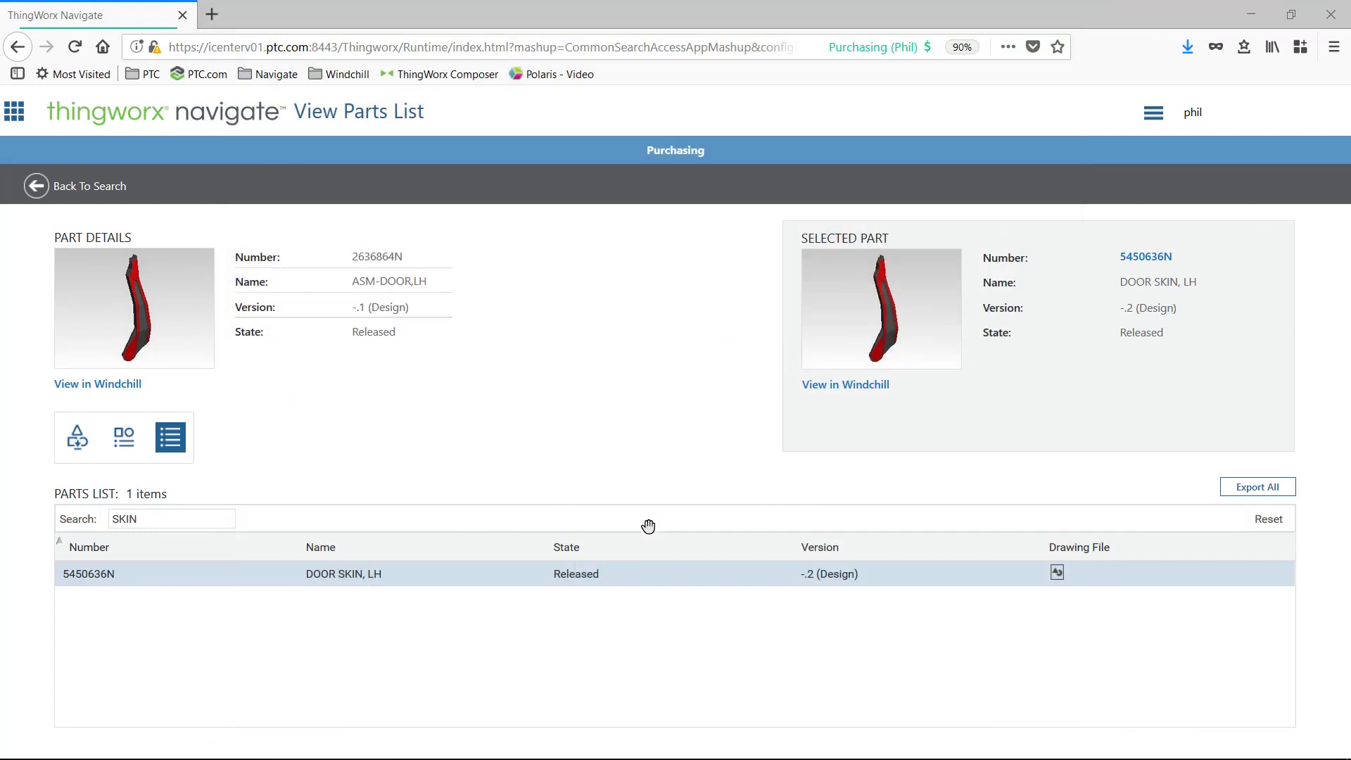
click(1259, 520)
click(1258, 495)
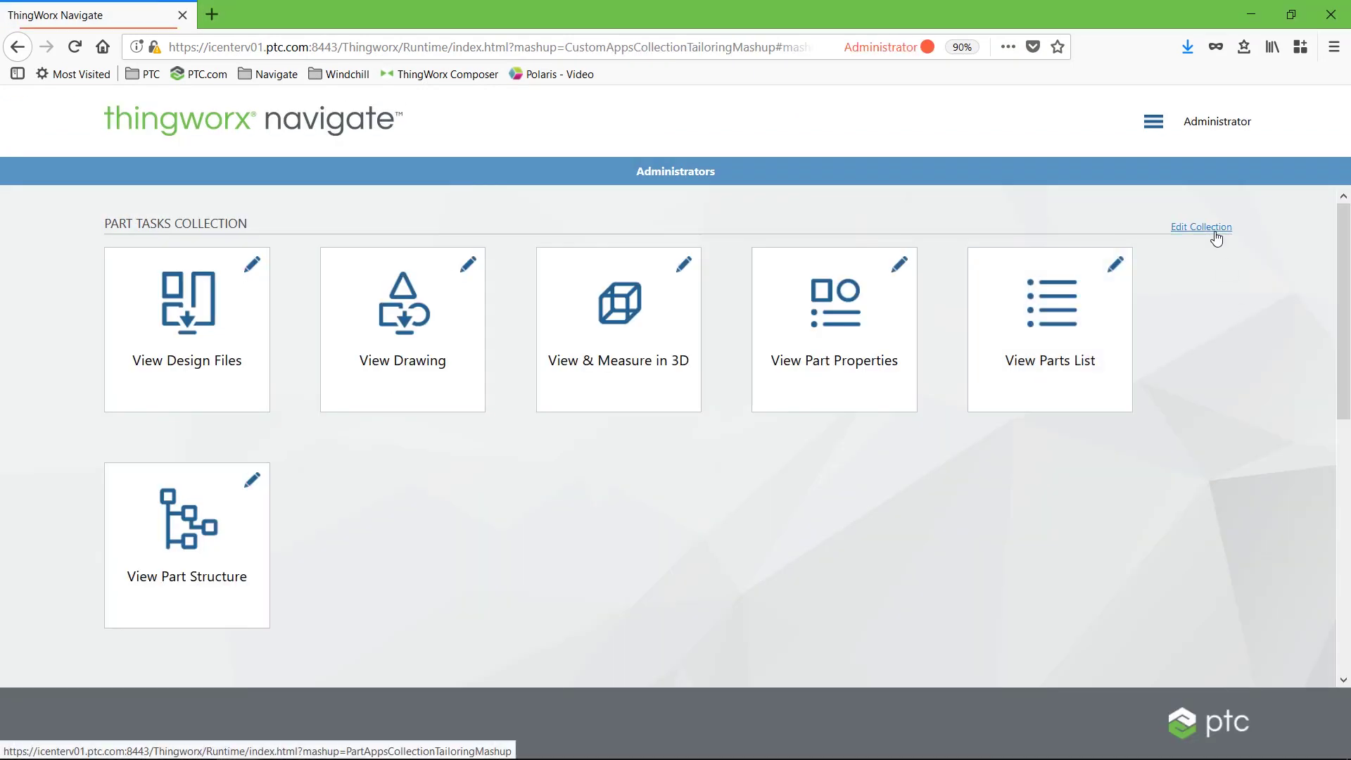
Tailor the part tasks for the Purchasing role, reviewing search attributes Number, Name, Version, State, Last Modified
click(1214, 236)
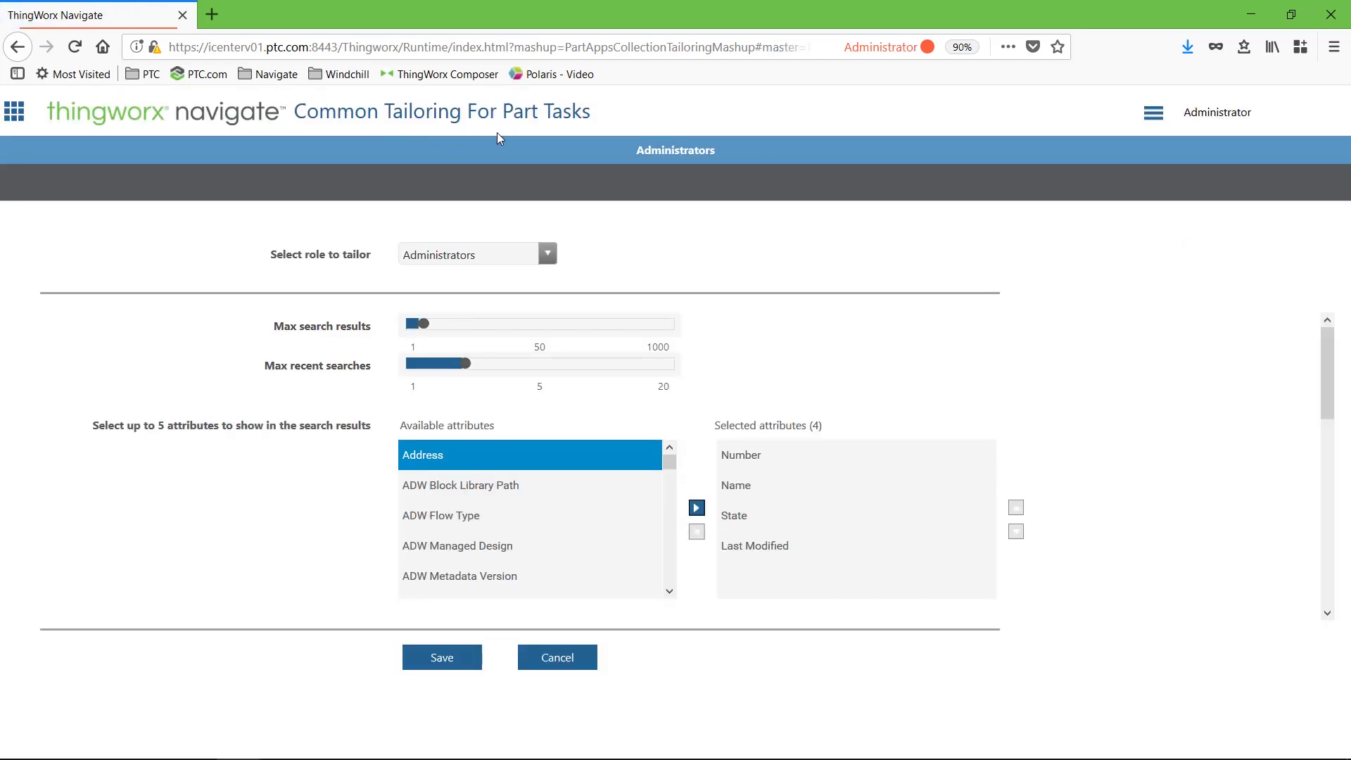
click(548, 254)
click(460, 325)
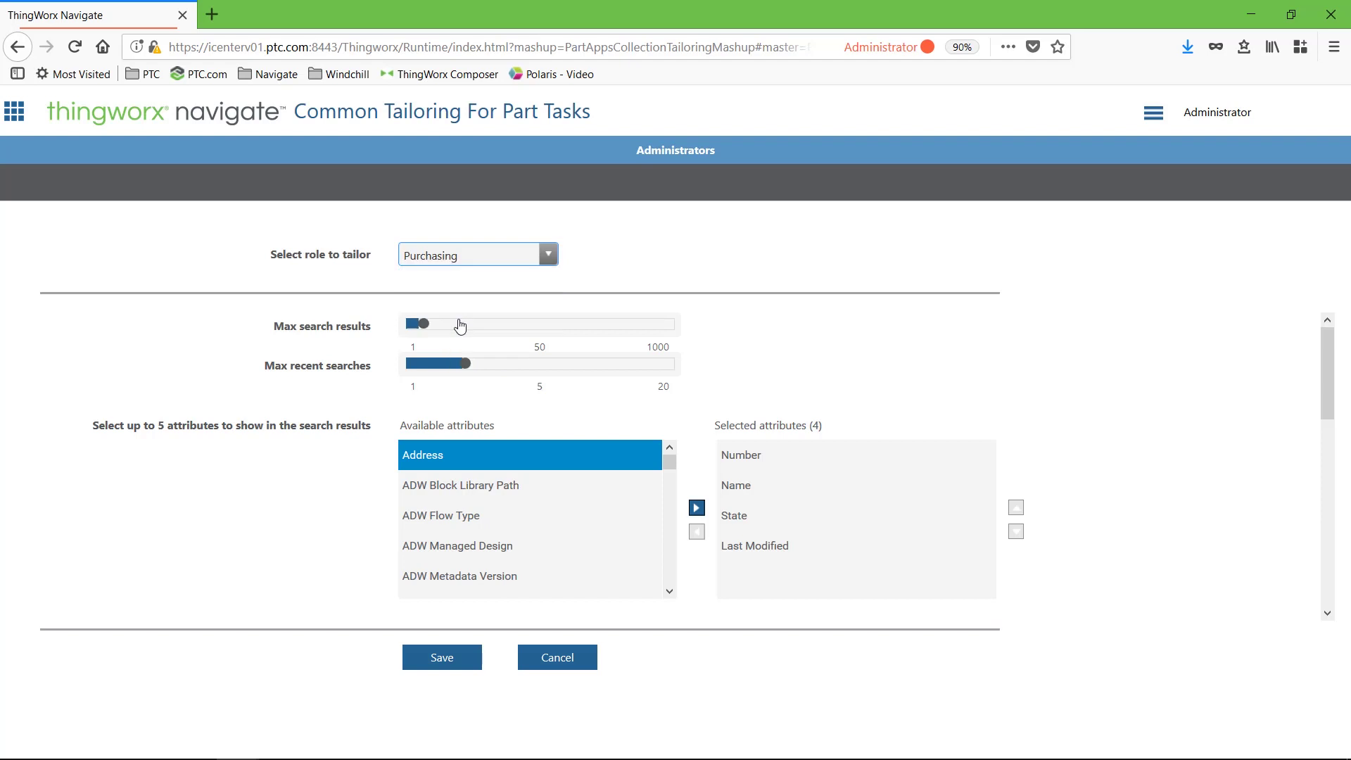
scroll(1327, 405, down, 3)
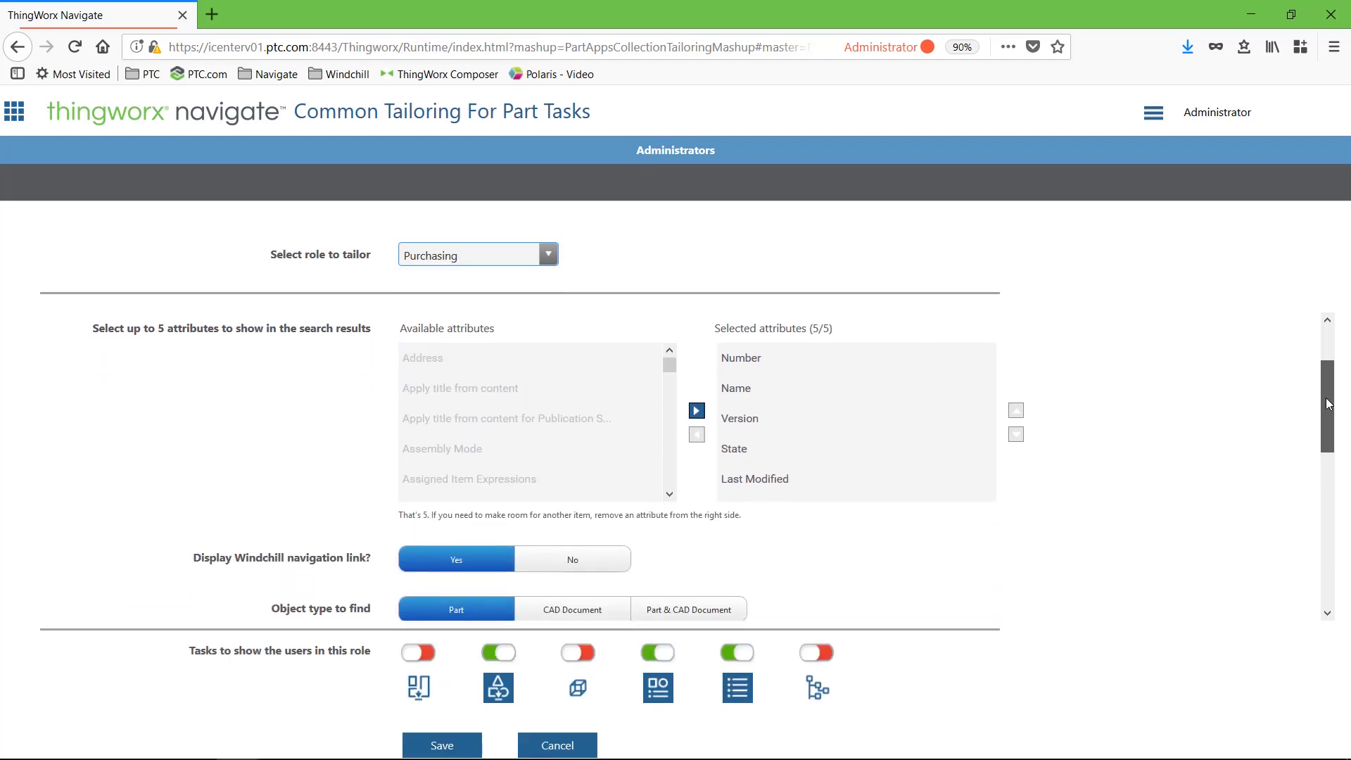
click(784, 346)
click(774, 376)
click(767, 411)
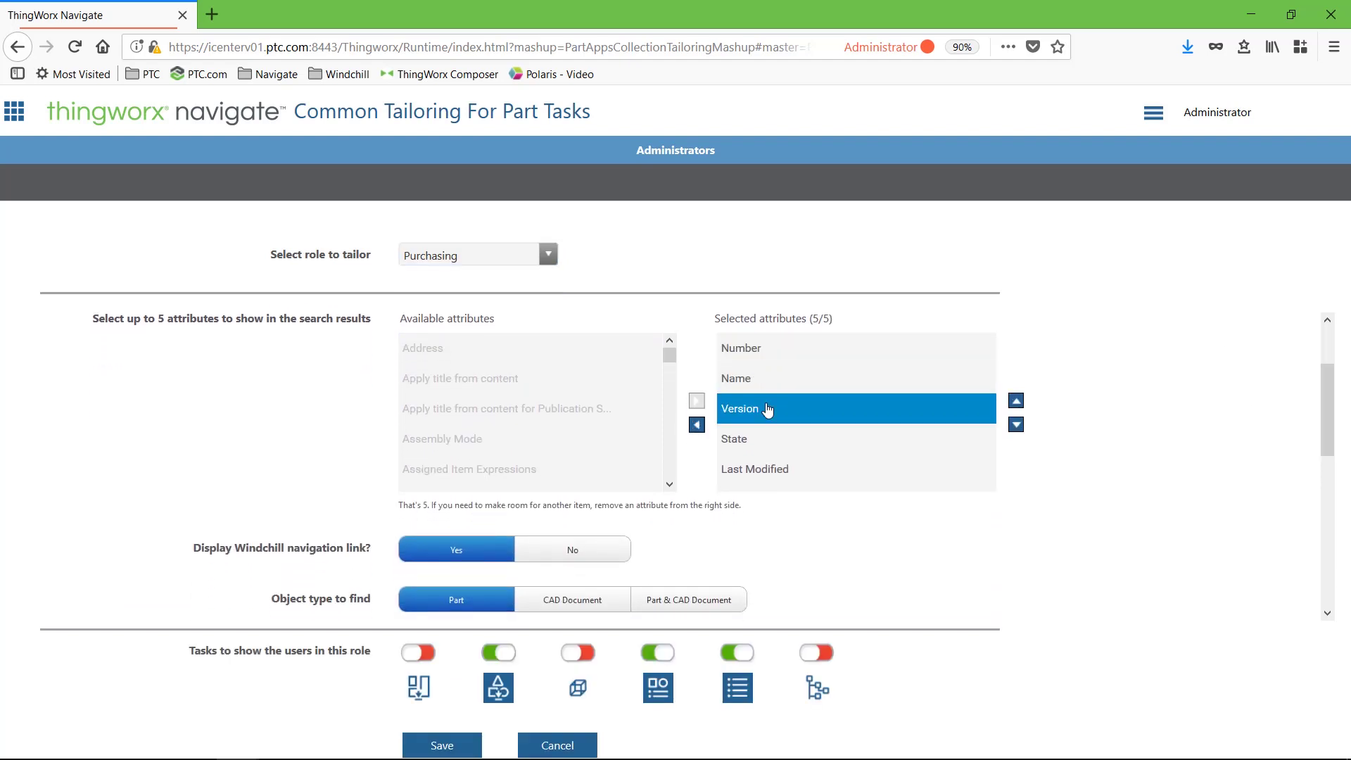
click(760, 438)
click(757, 468)
Set latest-iteration-only filtering to No, keep the Released state and toggle View Design Files for Purchasing
drag(1316, 398, 1314, 476)
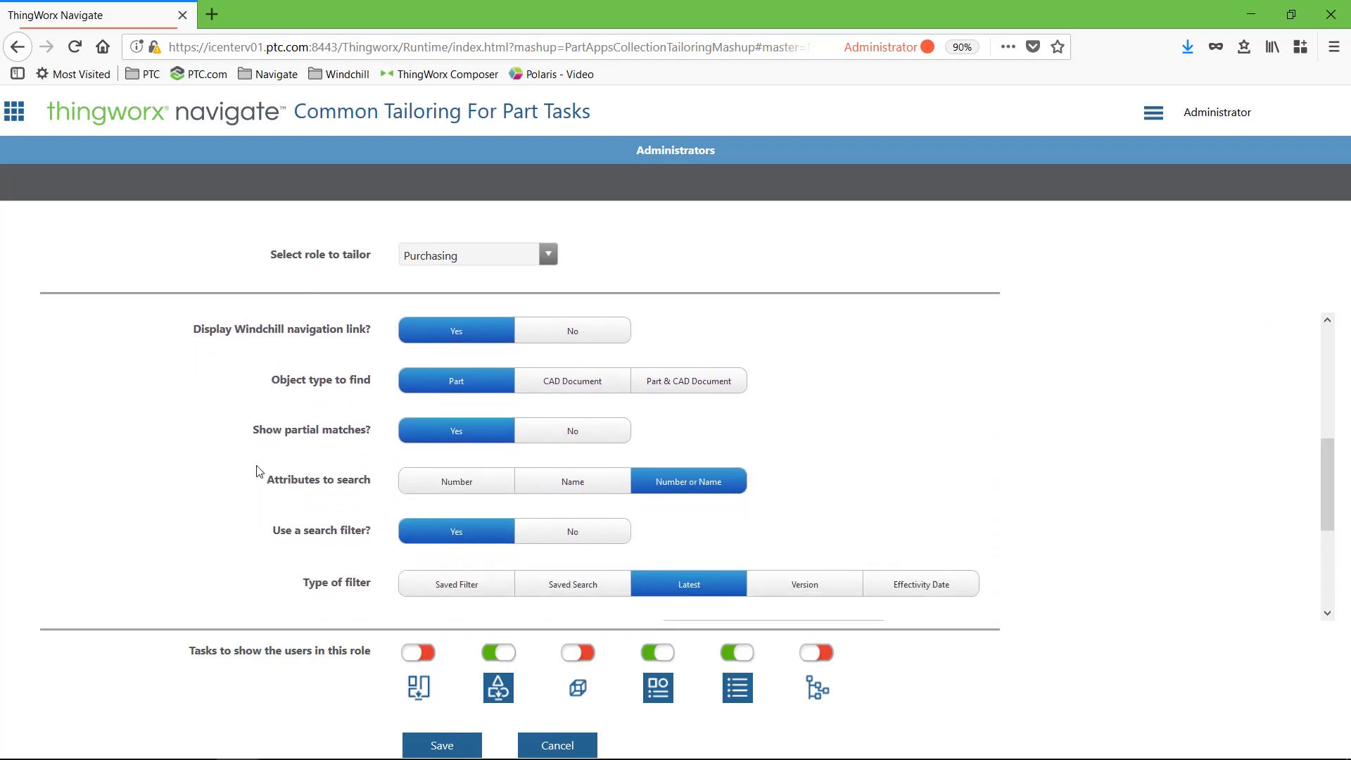
drag(1327, 486, 1325, 562)
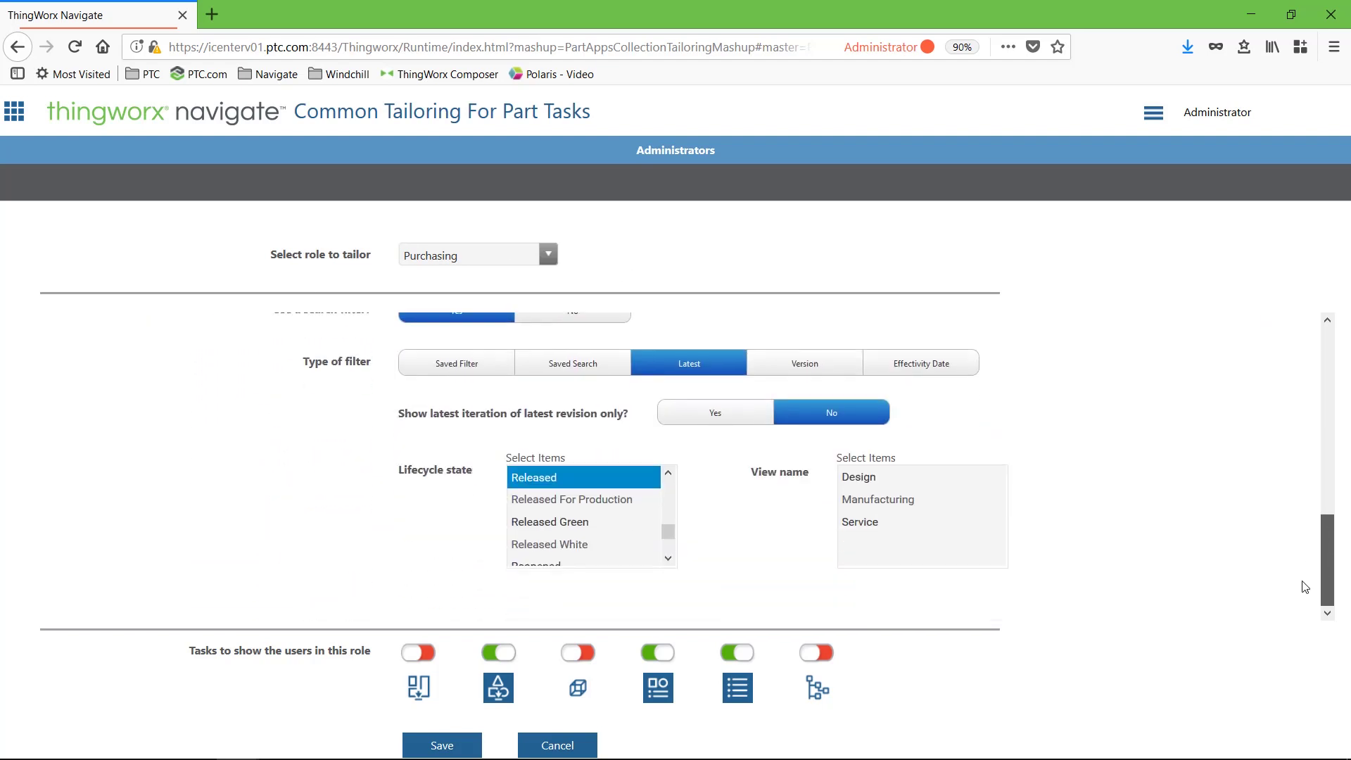
click(832, 416)
click(537, 477)
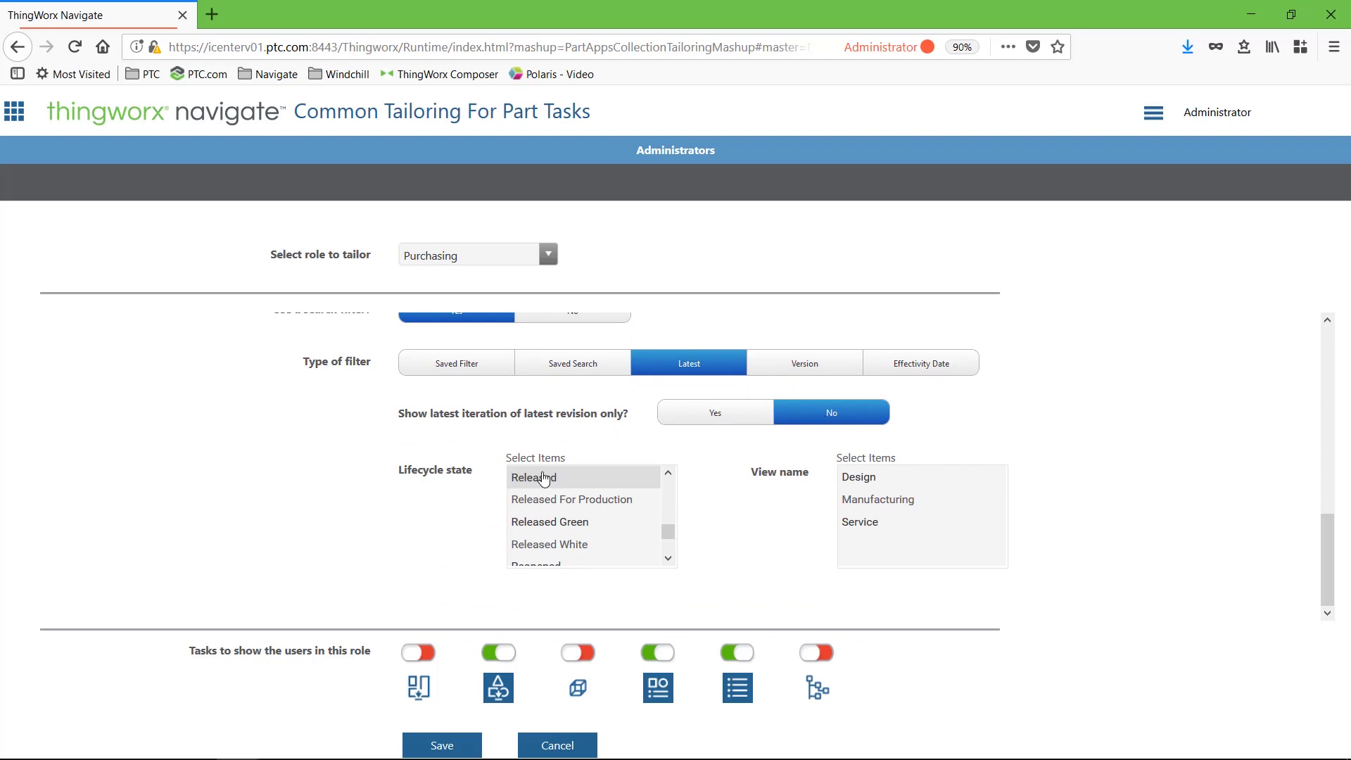
click(537, 477)
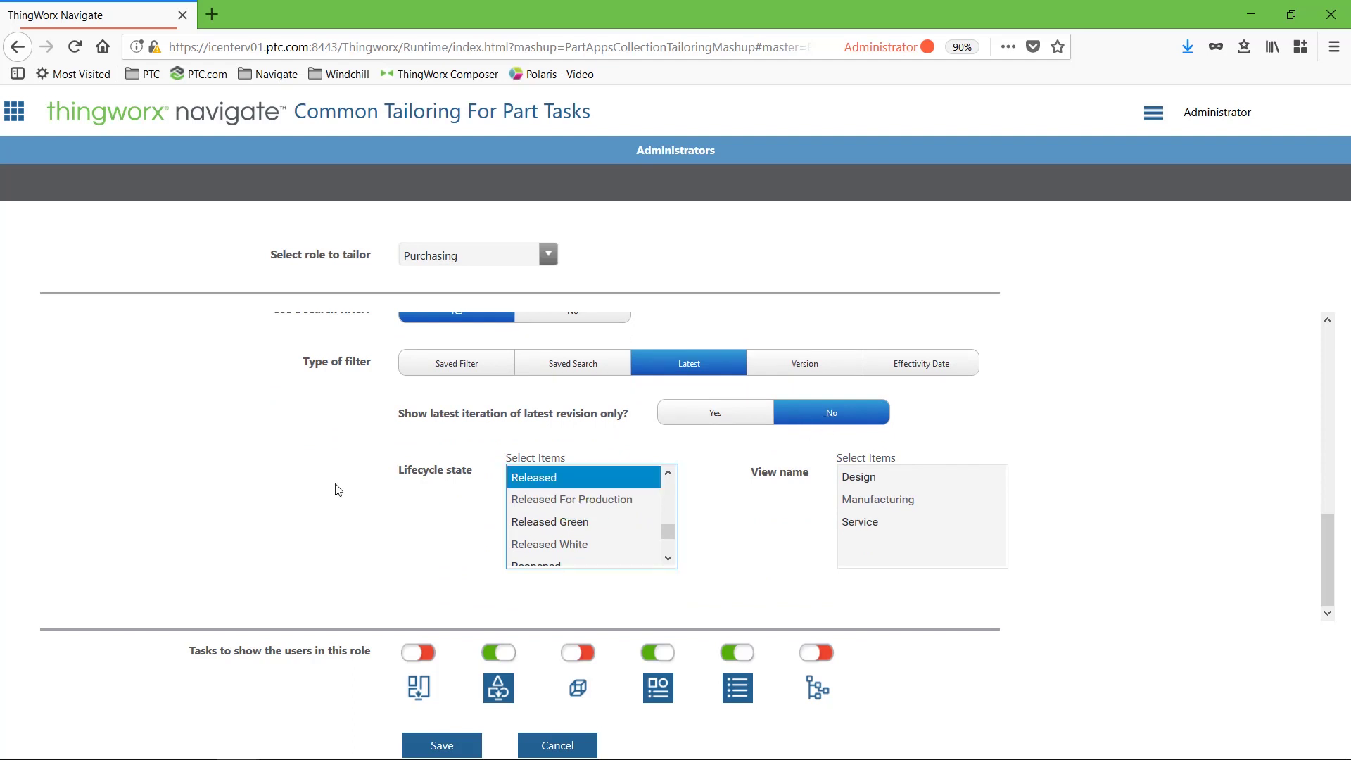
click(416, 689)
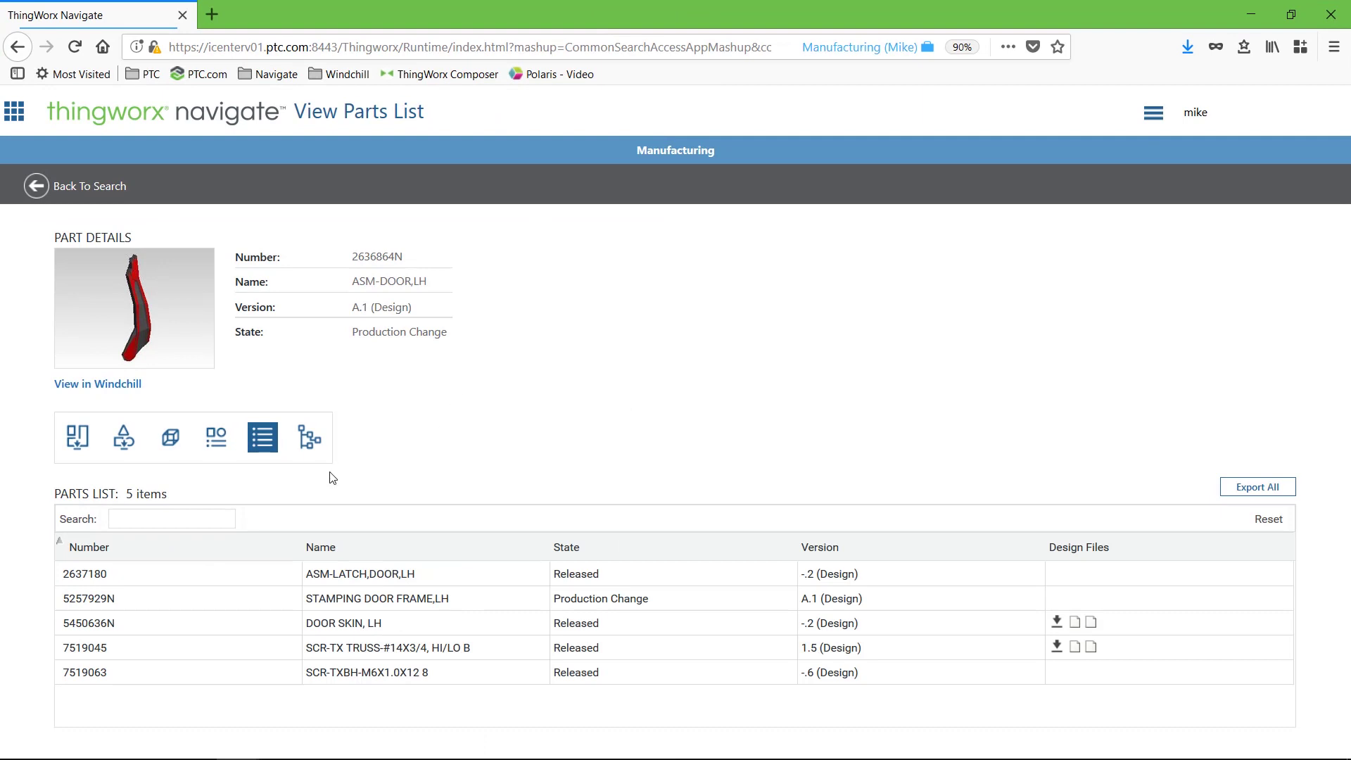
Open ASM-DOOR,LH's part structure, select the door frame and latch in 3D, and launch the full viewer
click(309, 437)
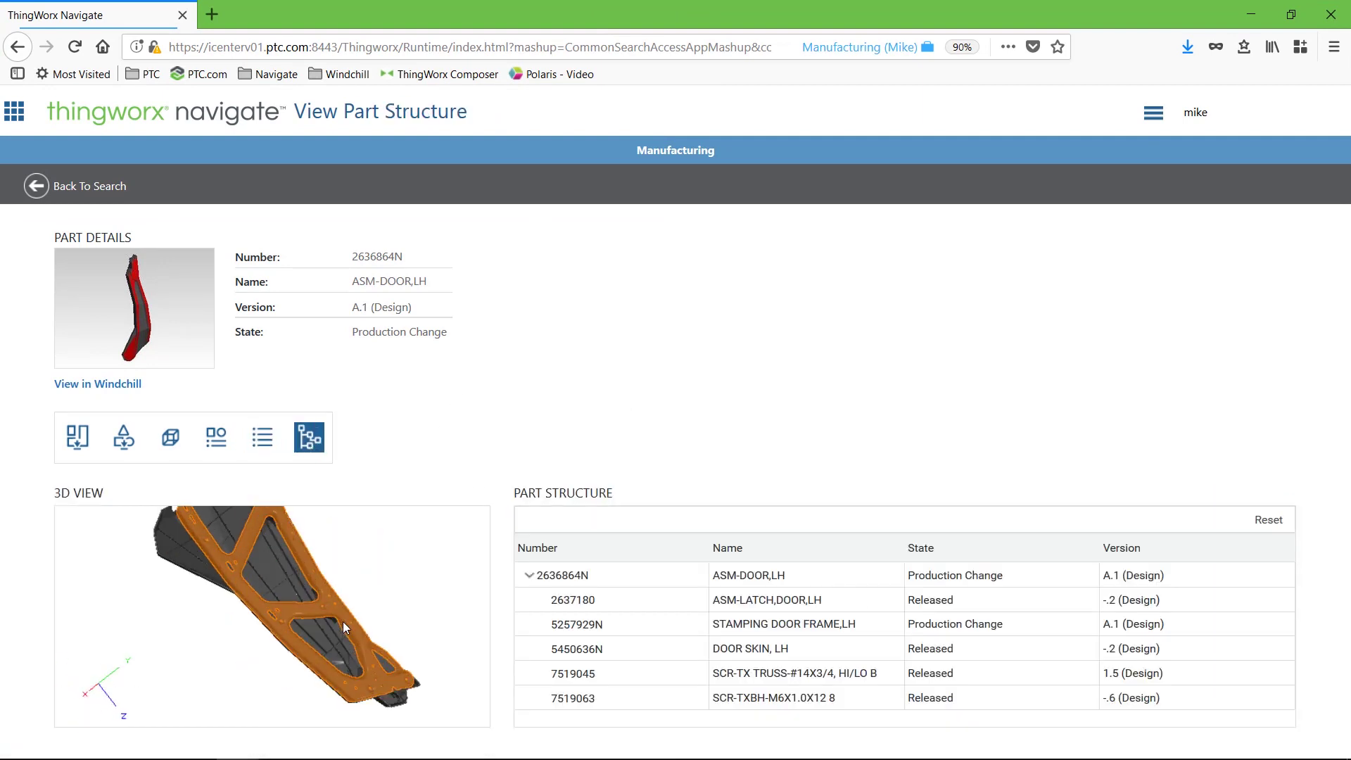
click(328, 579)
click(425, 614)
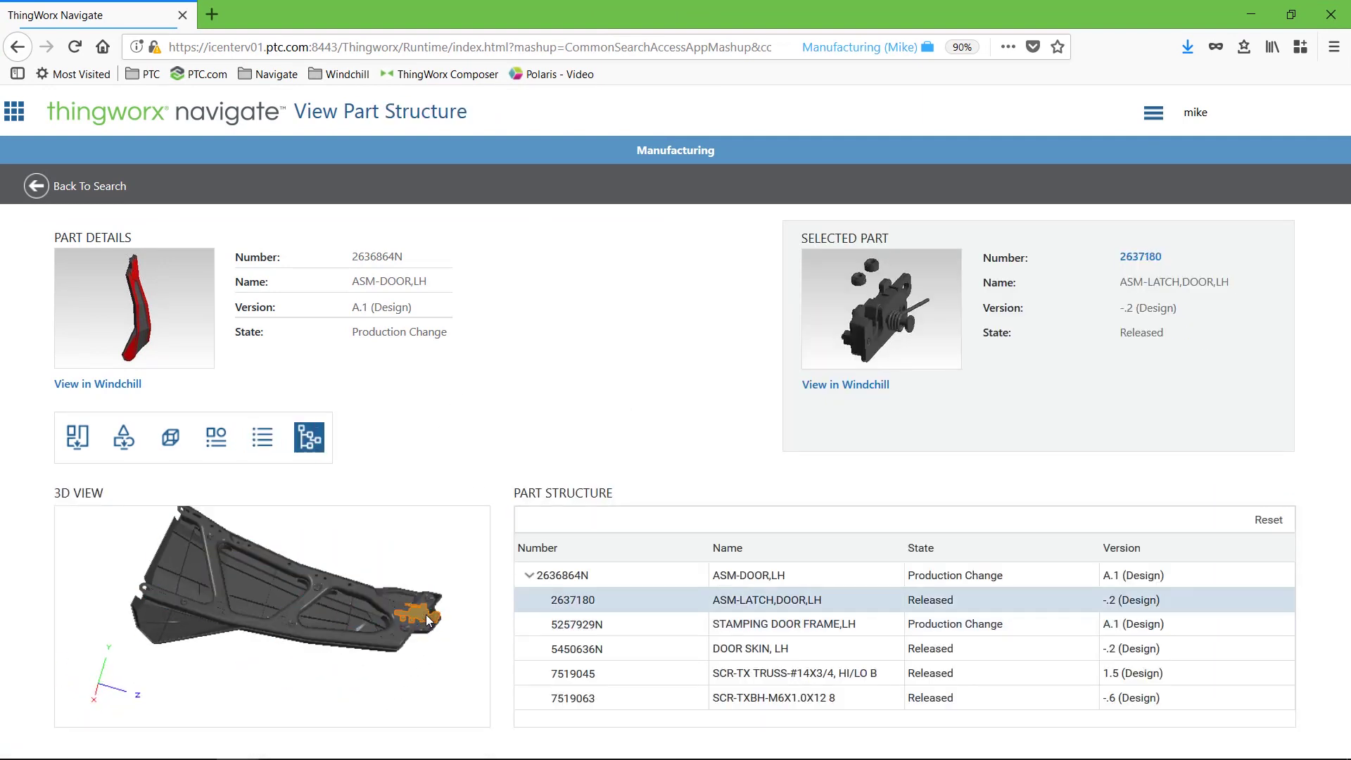
click(171, 446)
key(Return)
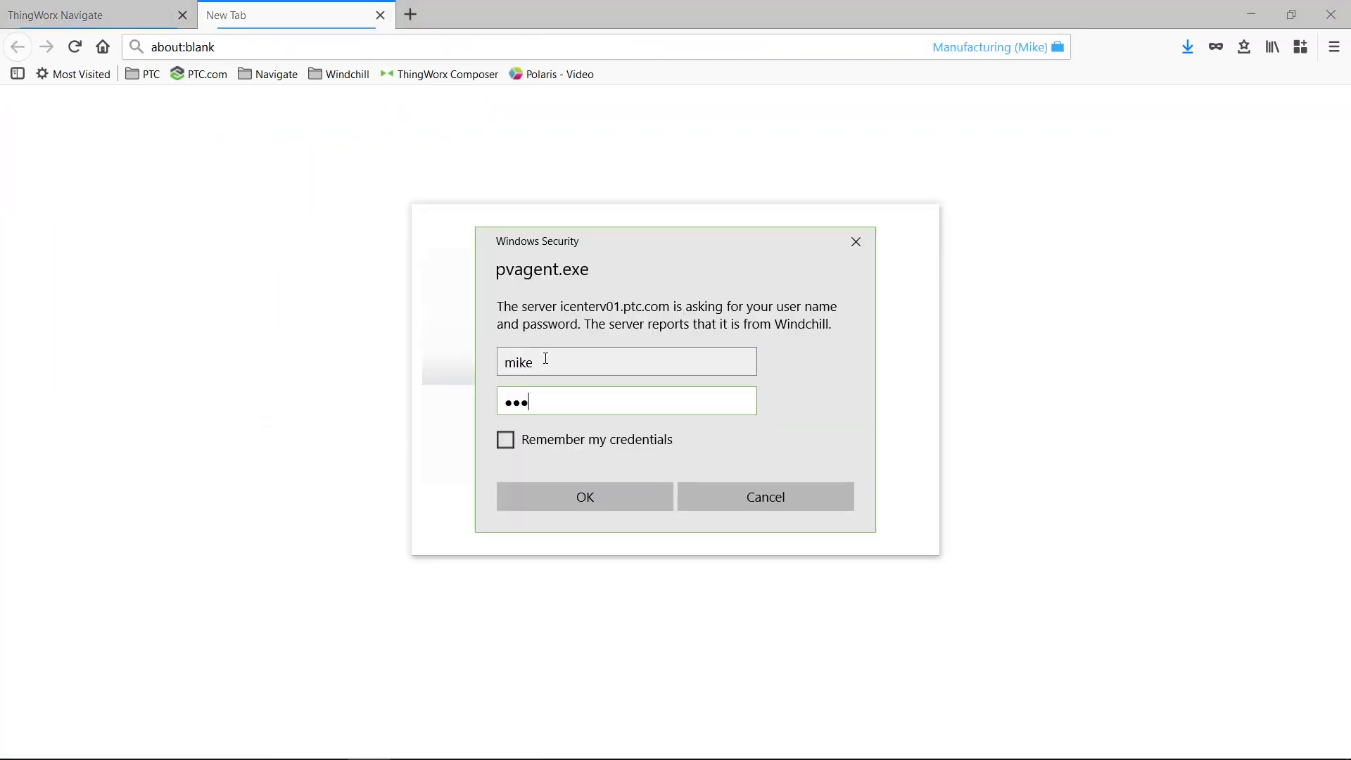
Sign in to Windchill, then drag the door skin and frame aside in Creo View and select the latch
key(Return)
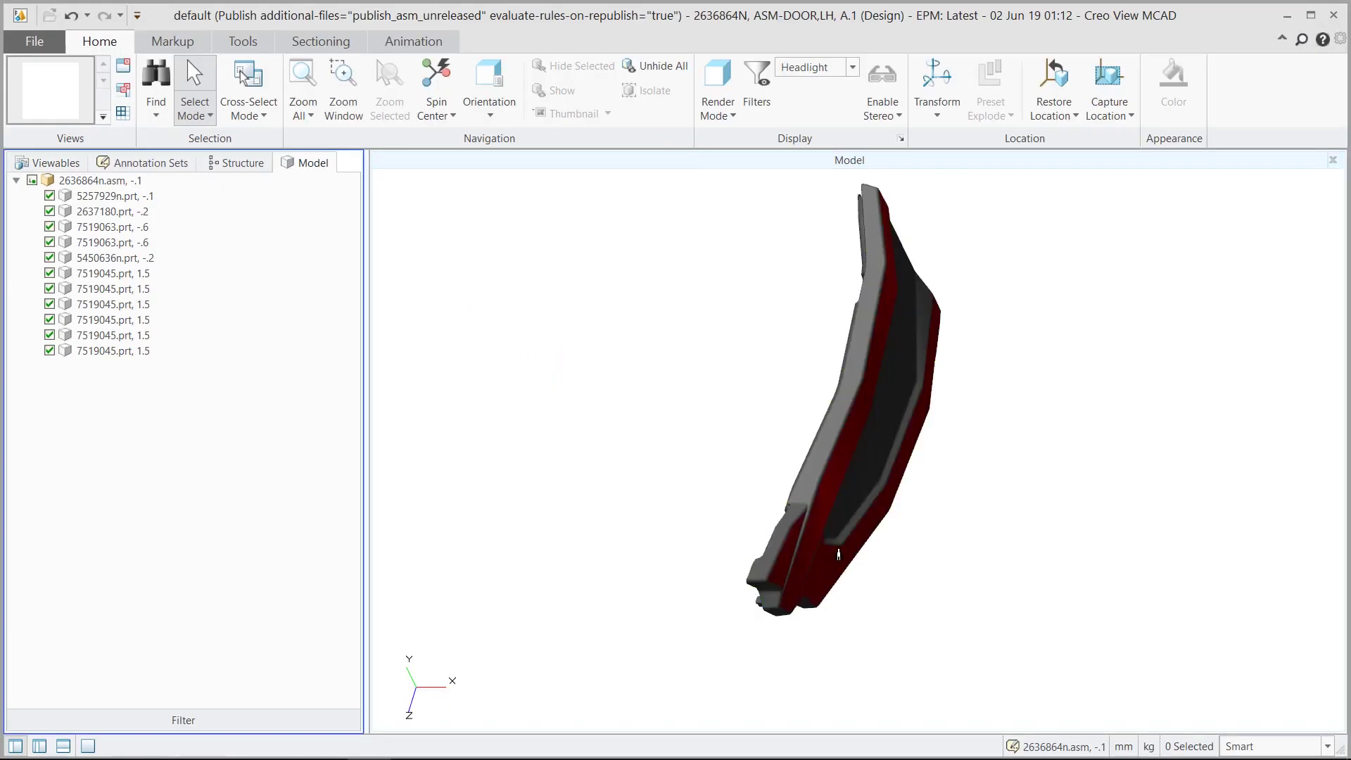
click(1040, 433)
click(936, 85)
drag(985, 436, 1140, 273)
click(675, 535)
drag(676, 535, 880, 366)
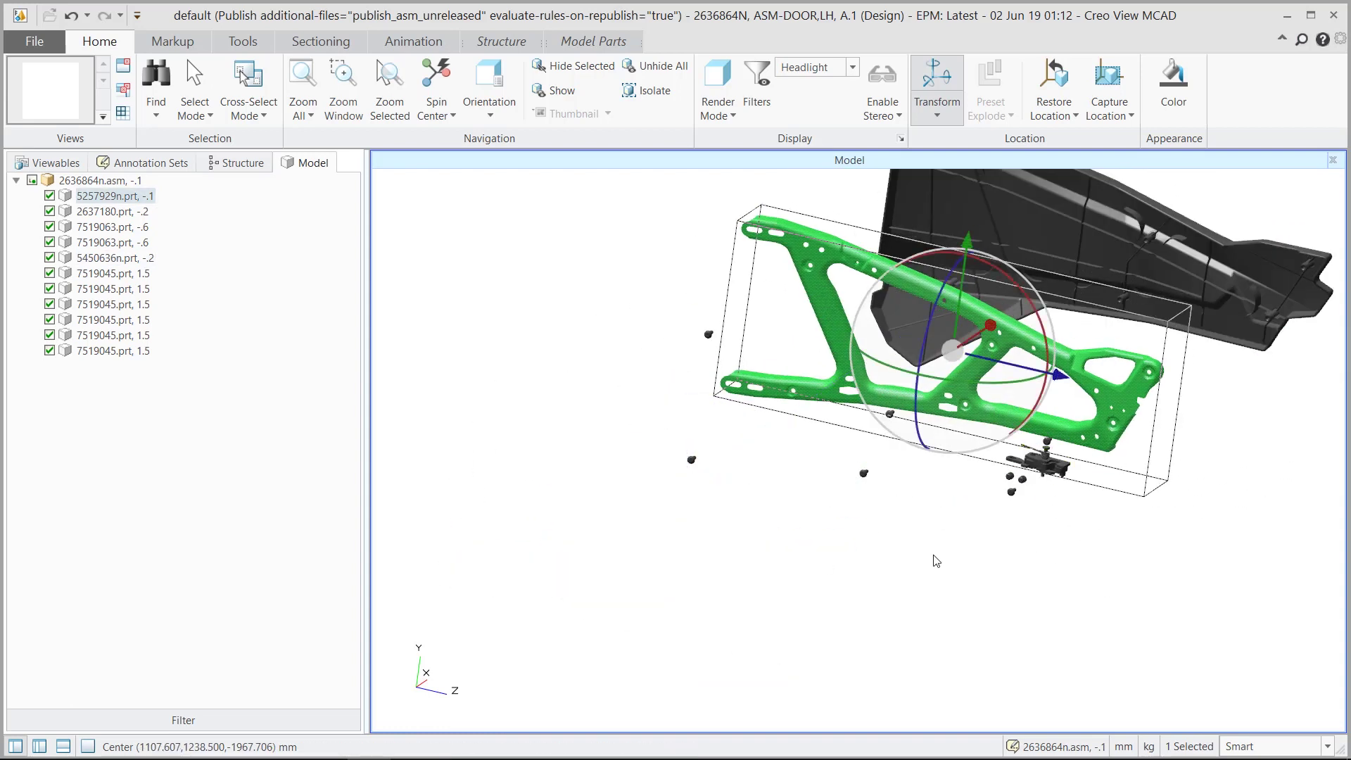
middle_drag(880, 366, 1074, 496)
click(983, 501)
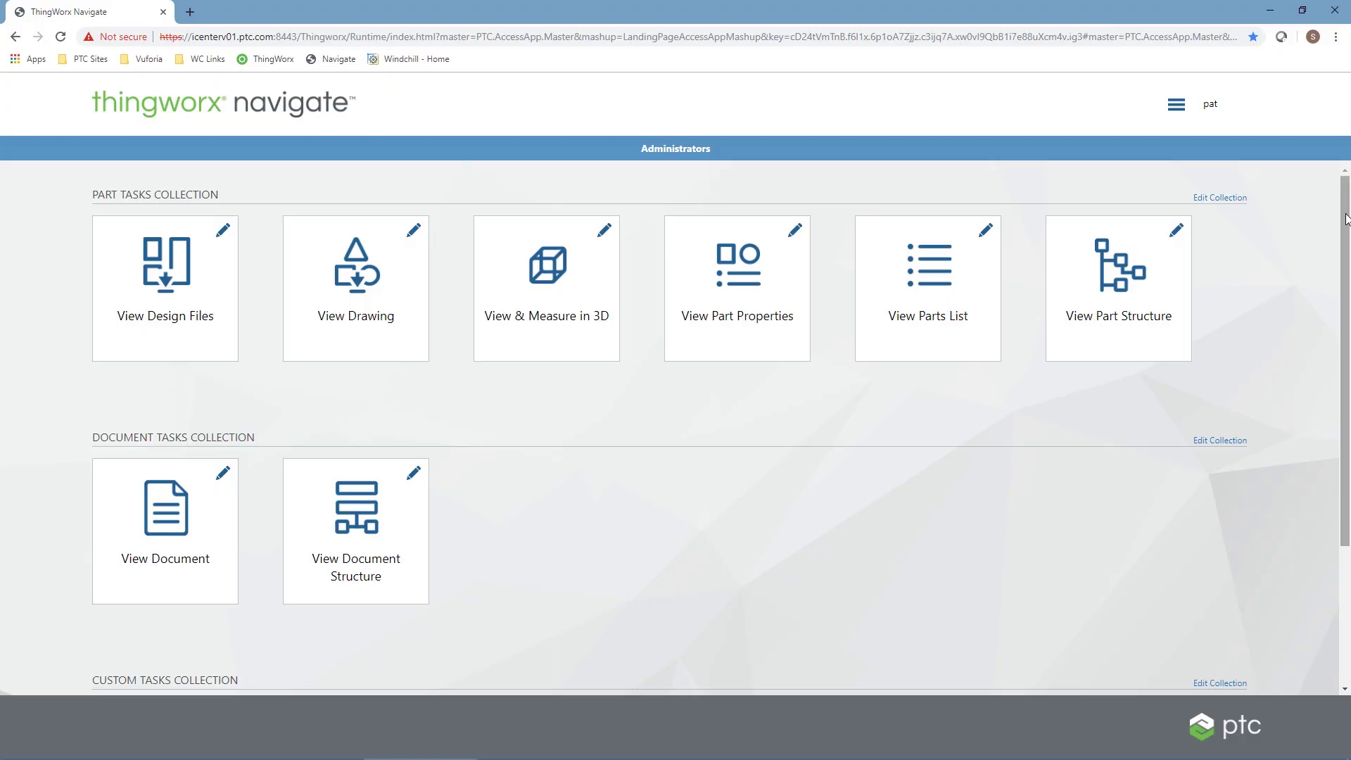
Scroll down the Administrators landing page to the Document Tasks and Custom Tasks collections
scroll(1346, 219, down, 3)
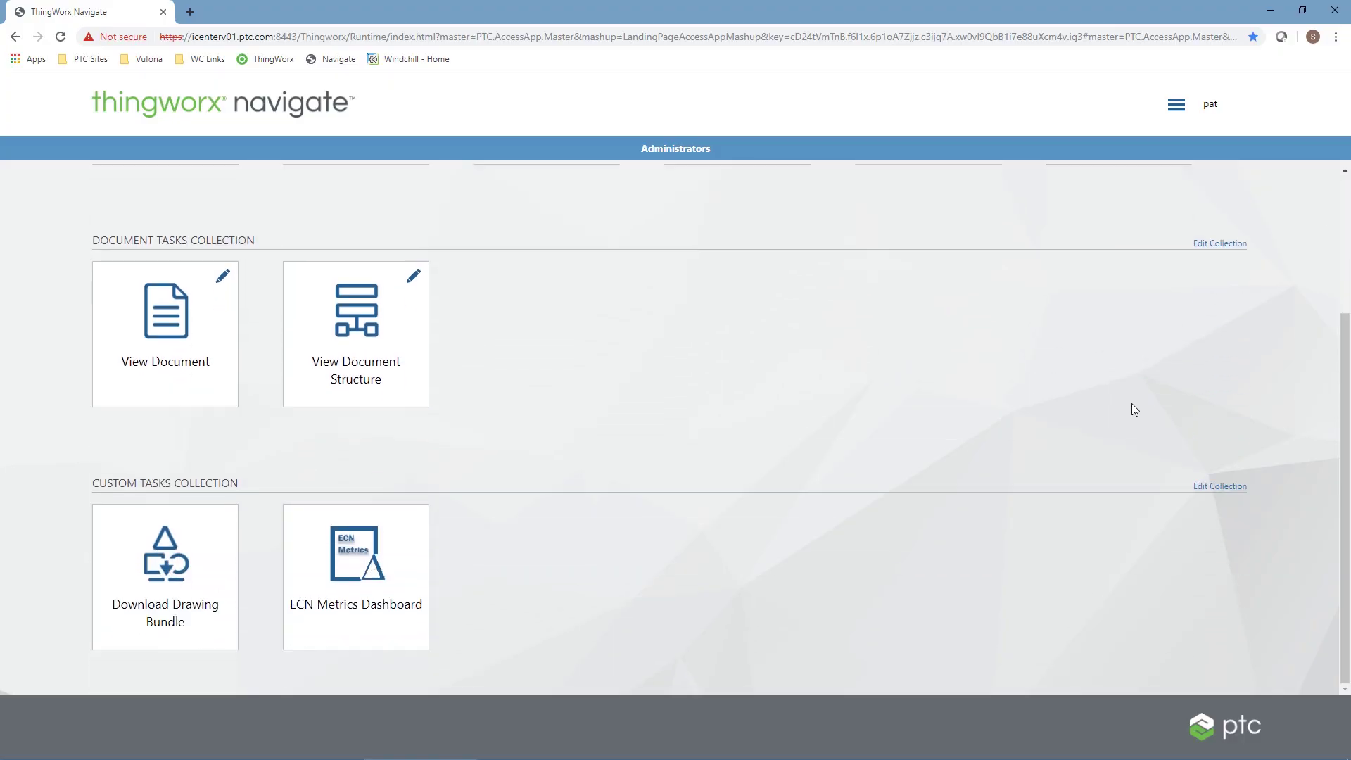